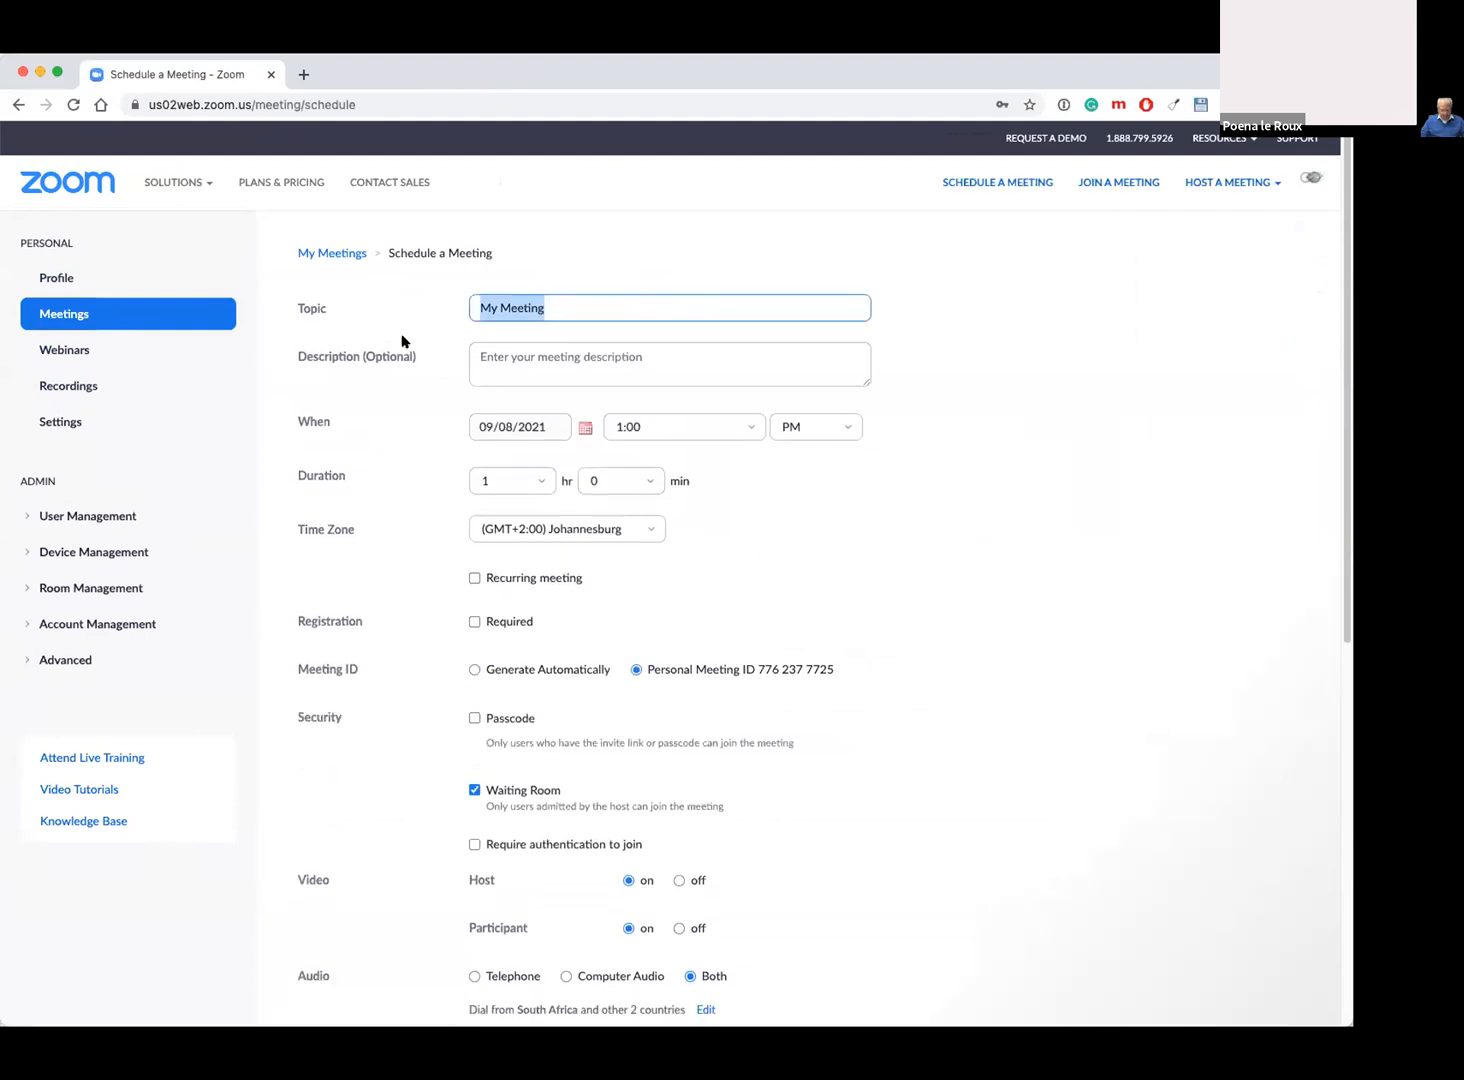
Set the meeting topic to "MA Zoom demo" and place the cursor in the empty description.
type("MA Zoom demo")
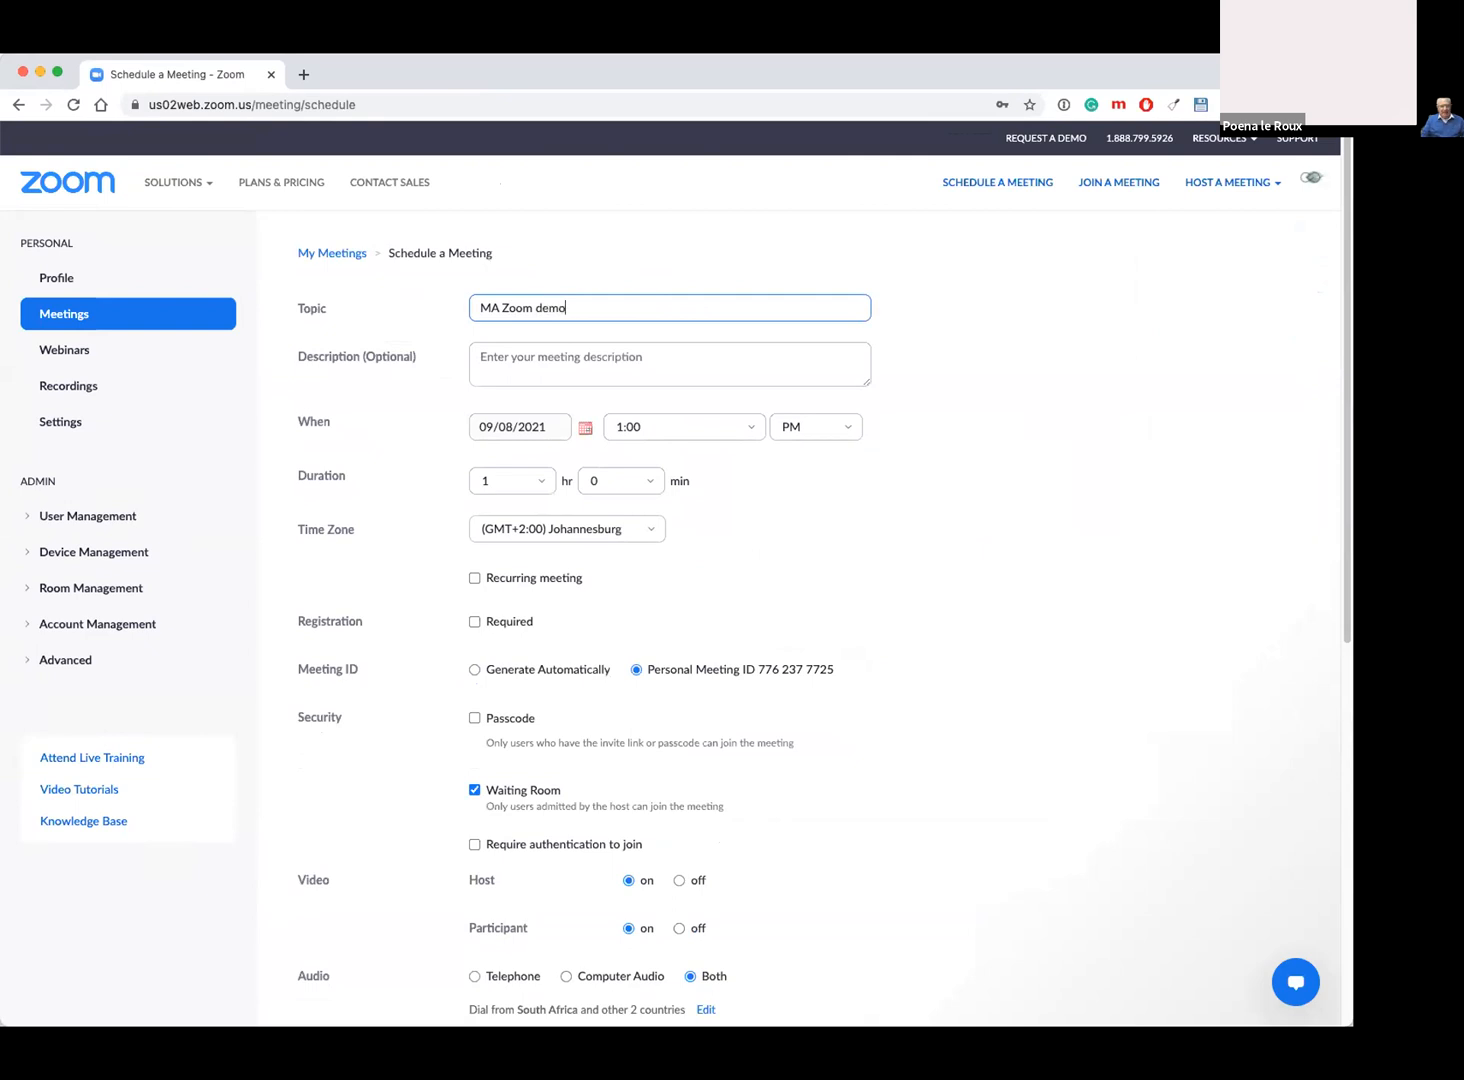
left_click(575, 362)
scroll(630, 354, "down", 1)
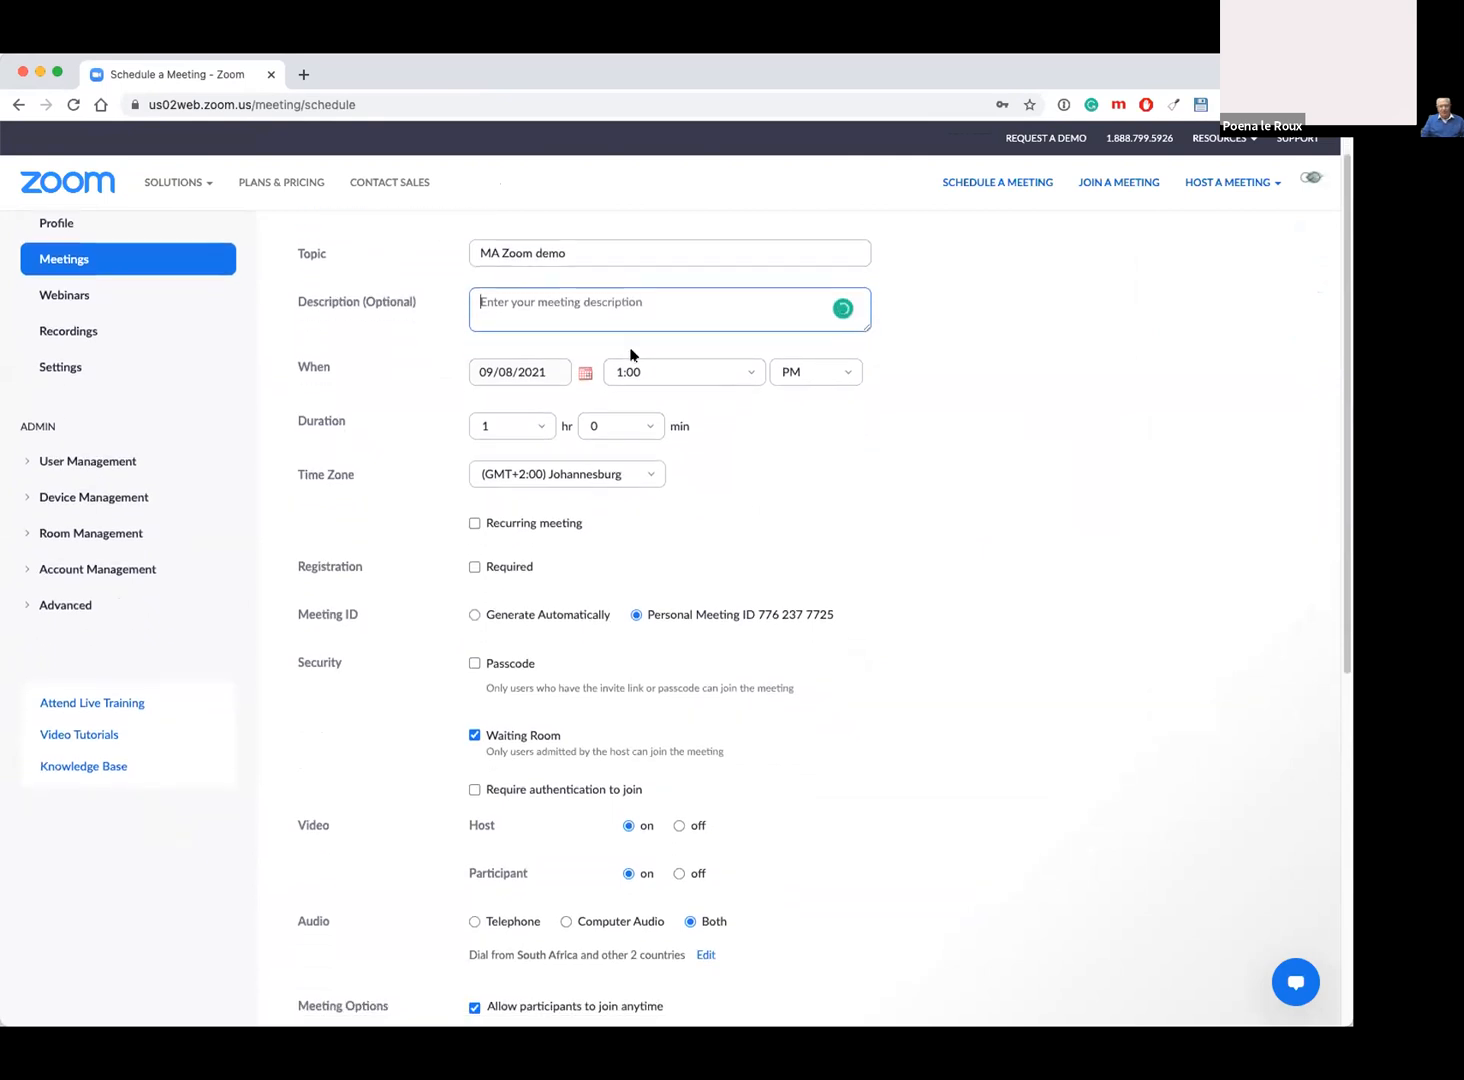
Make registration required for the new meeting, leaving the description empty.
scroll(630, 354, "down", 1)
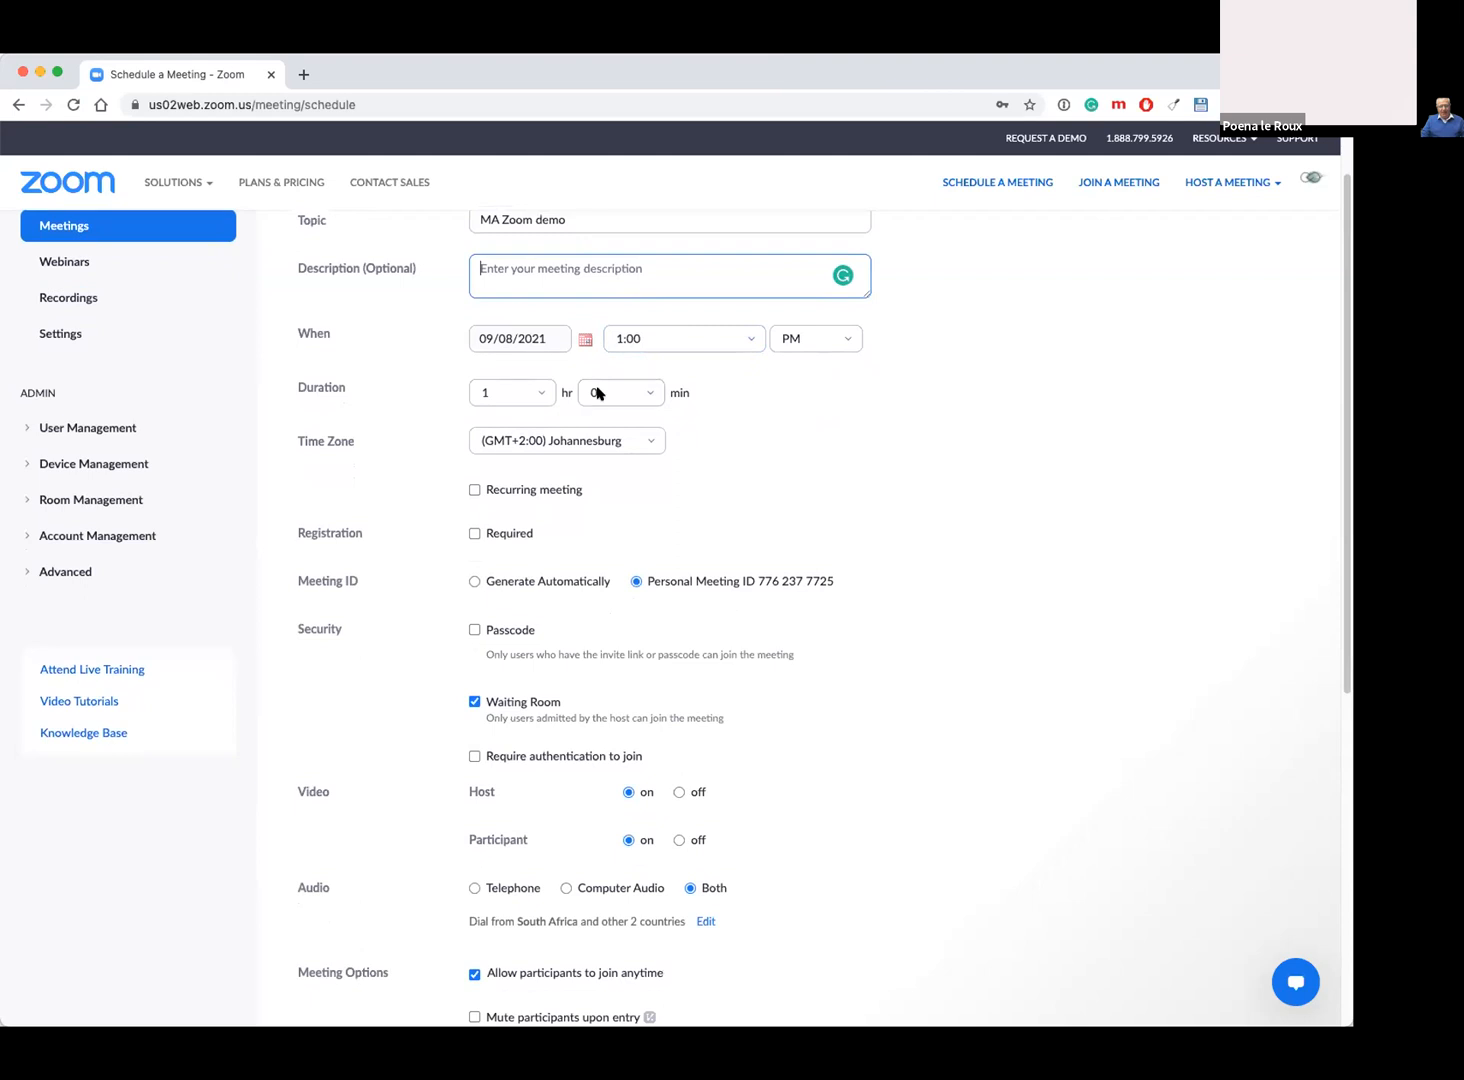
scroll(738, 489, "down", 1)
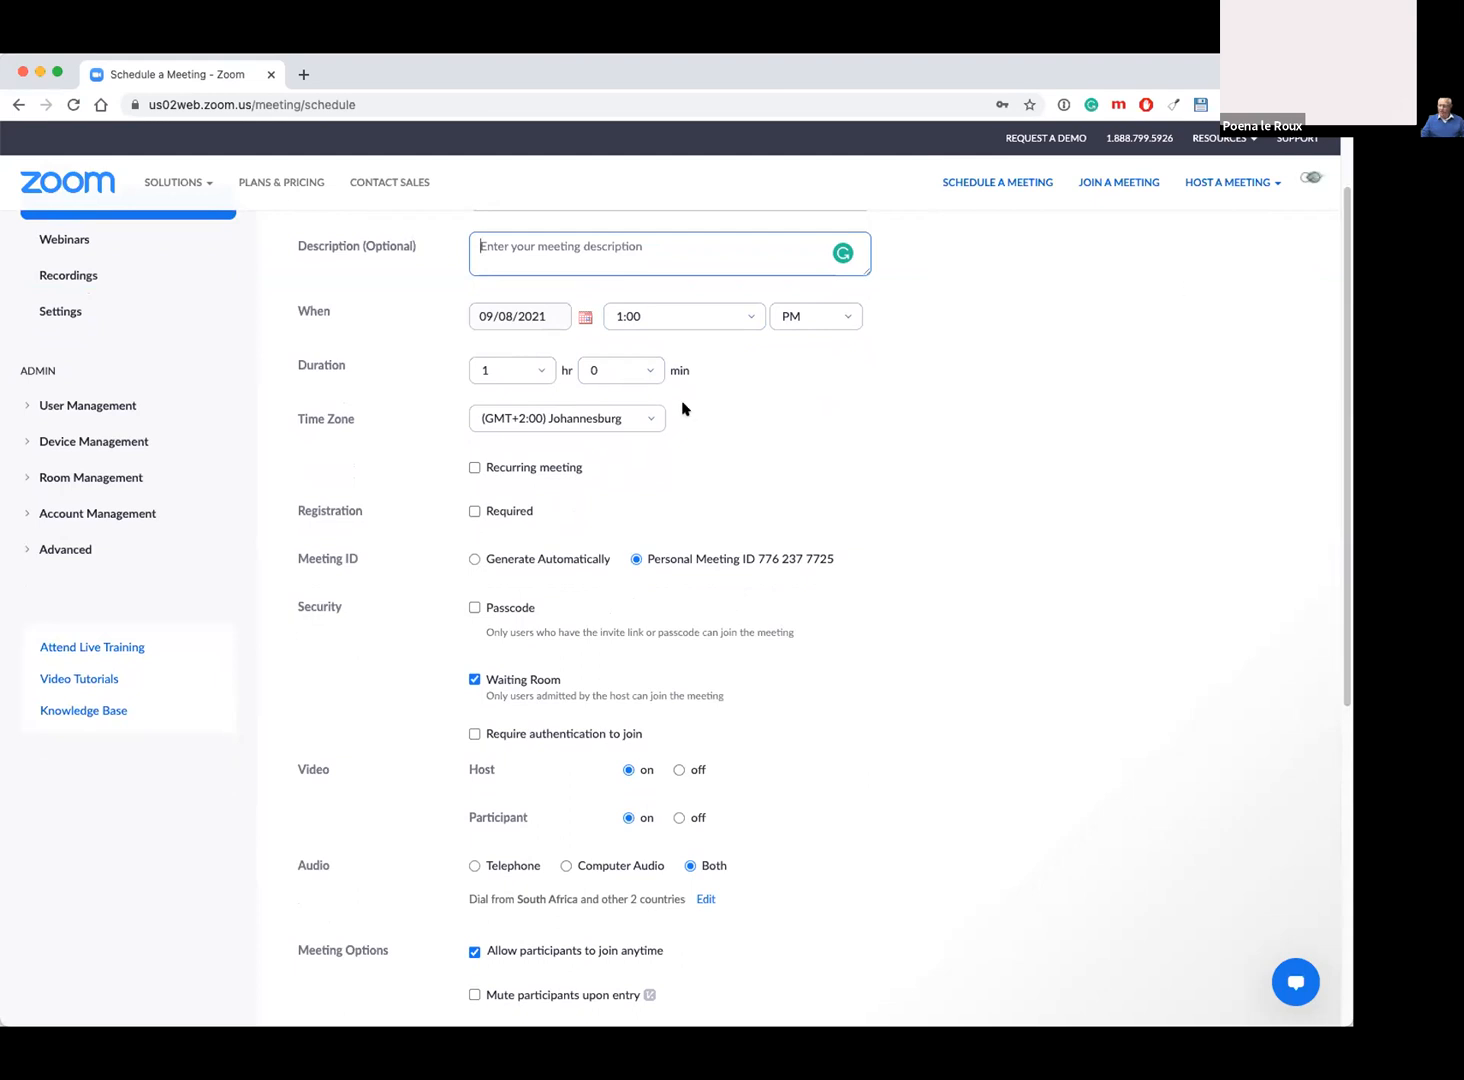
scroll(587, 487, "down", 1)
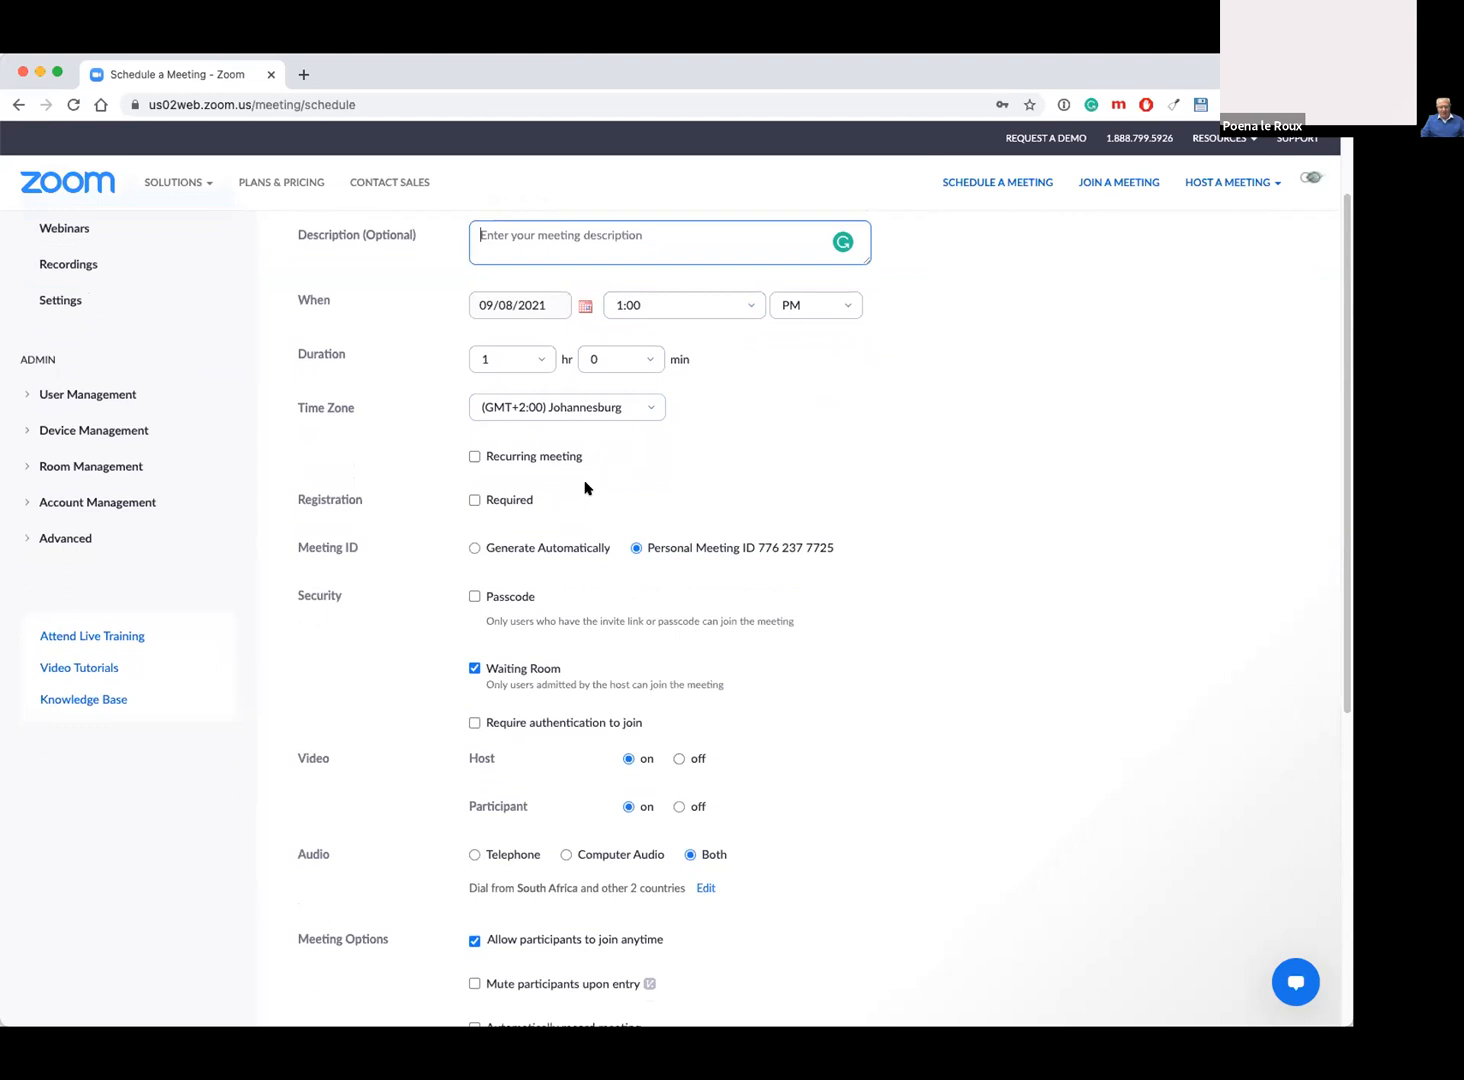
scroll(587, 487, "down", 1)
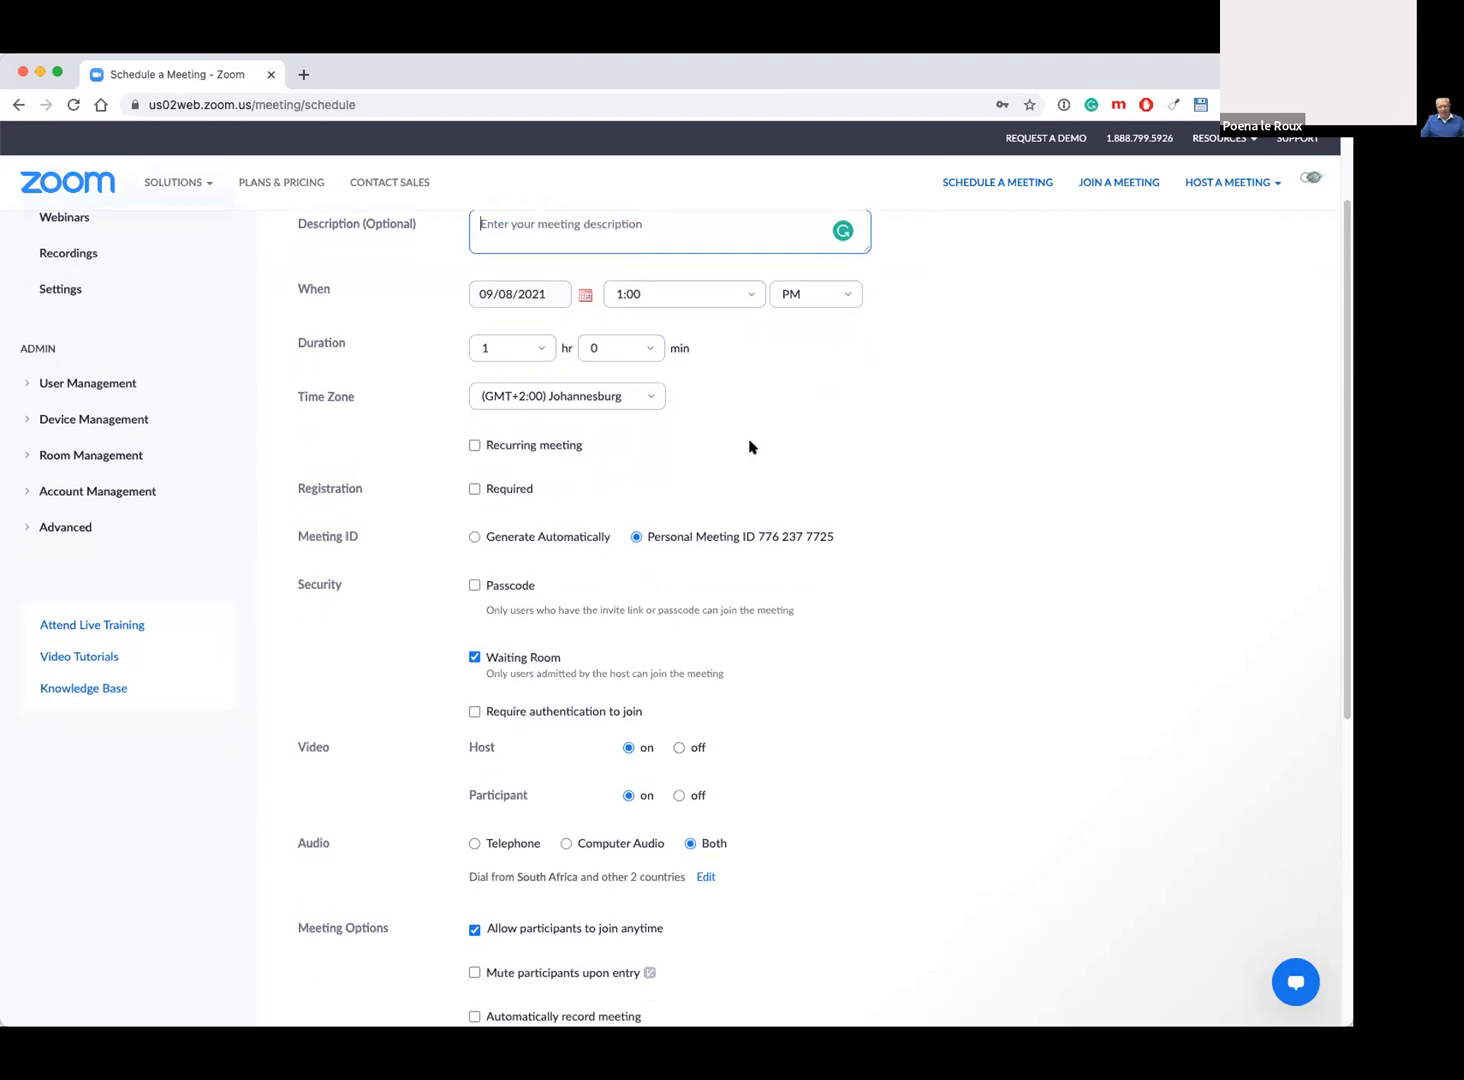
scroll(750, 446, "down", 1)
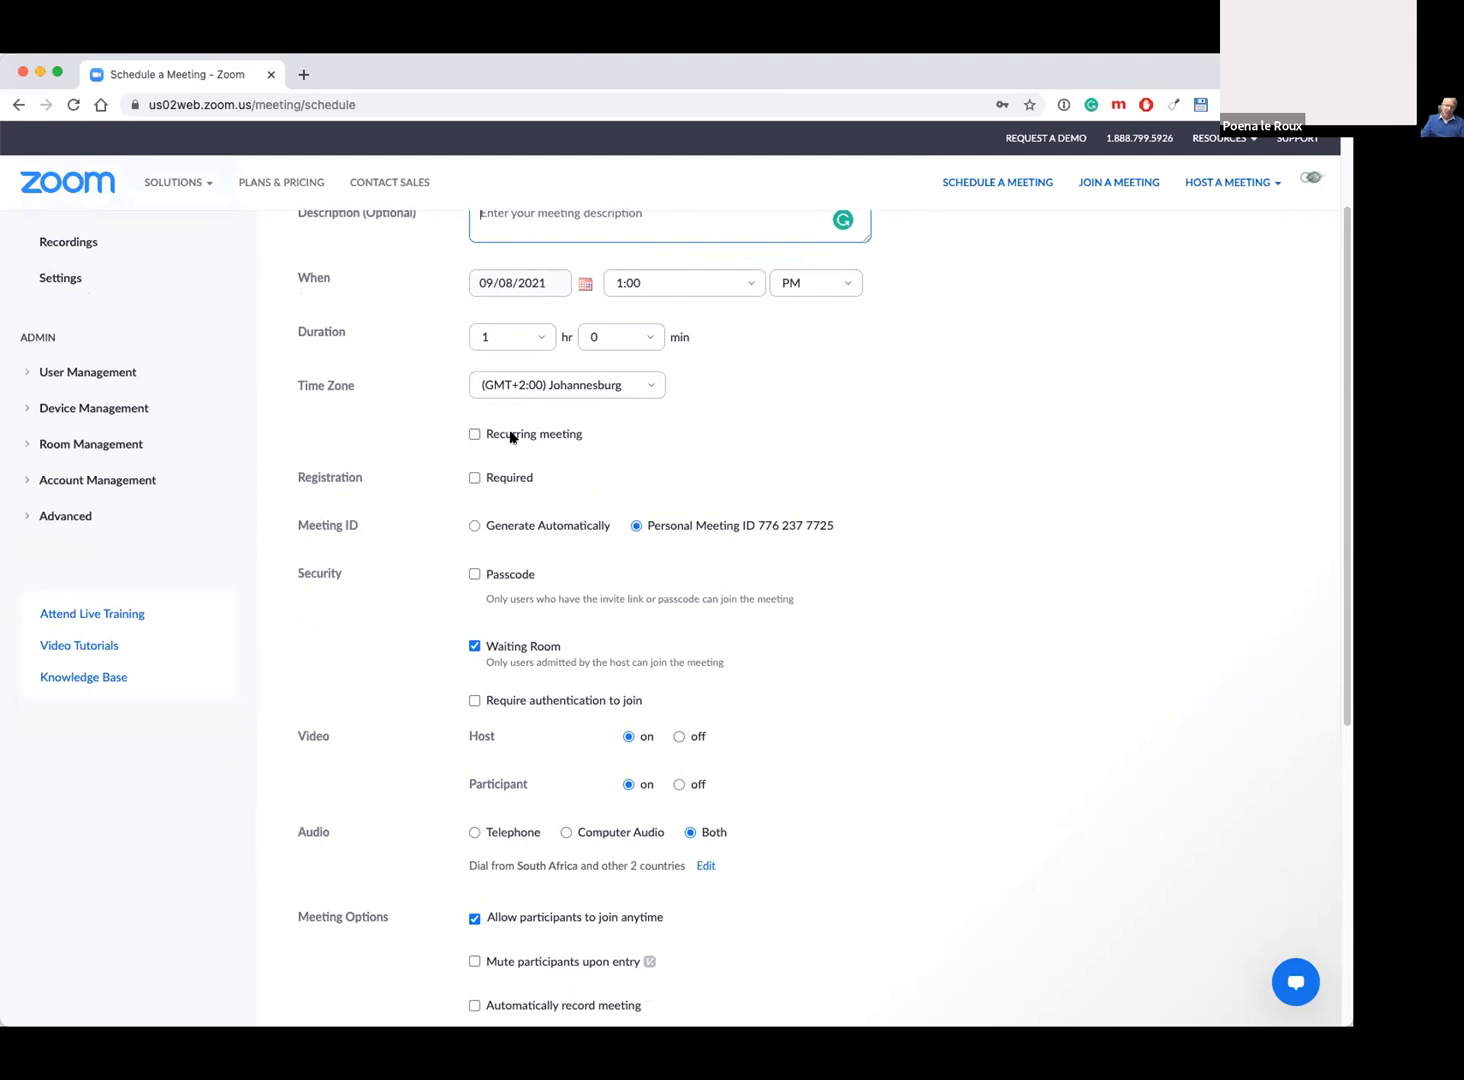
left_click(474, 478)
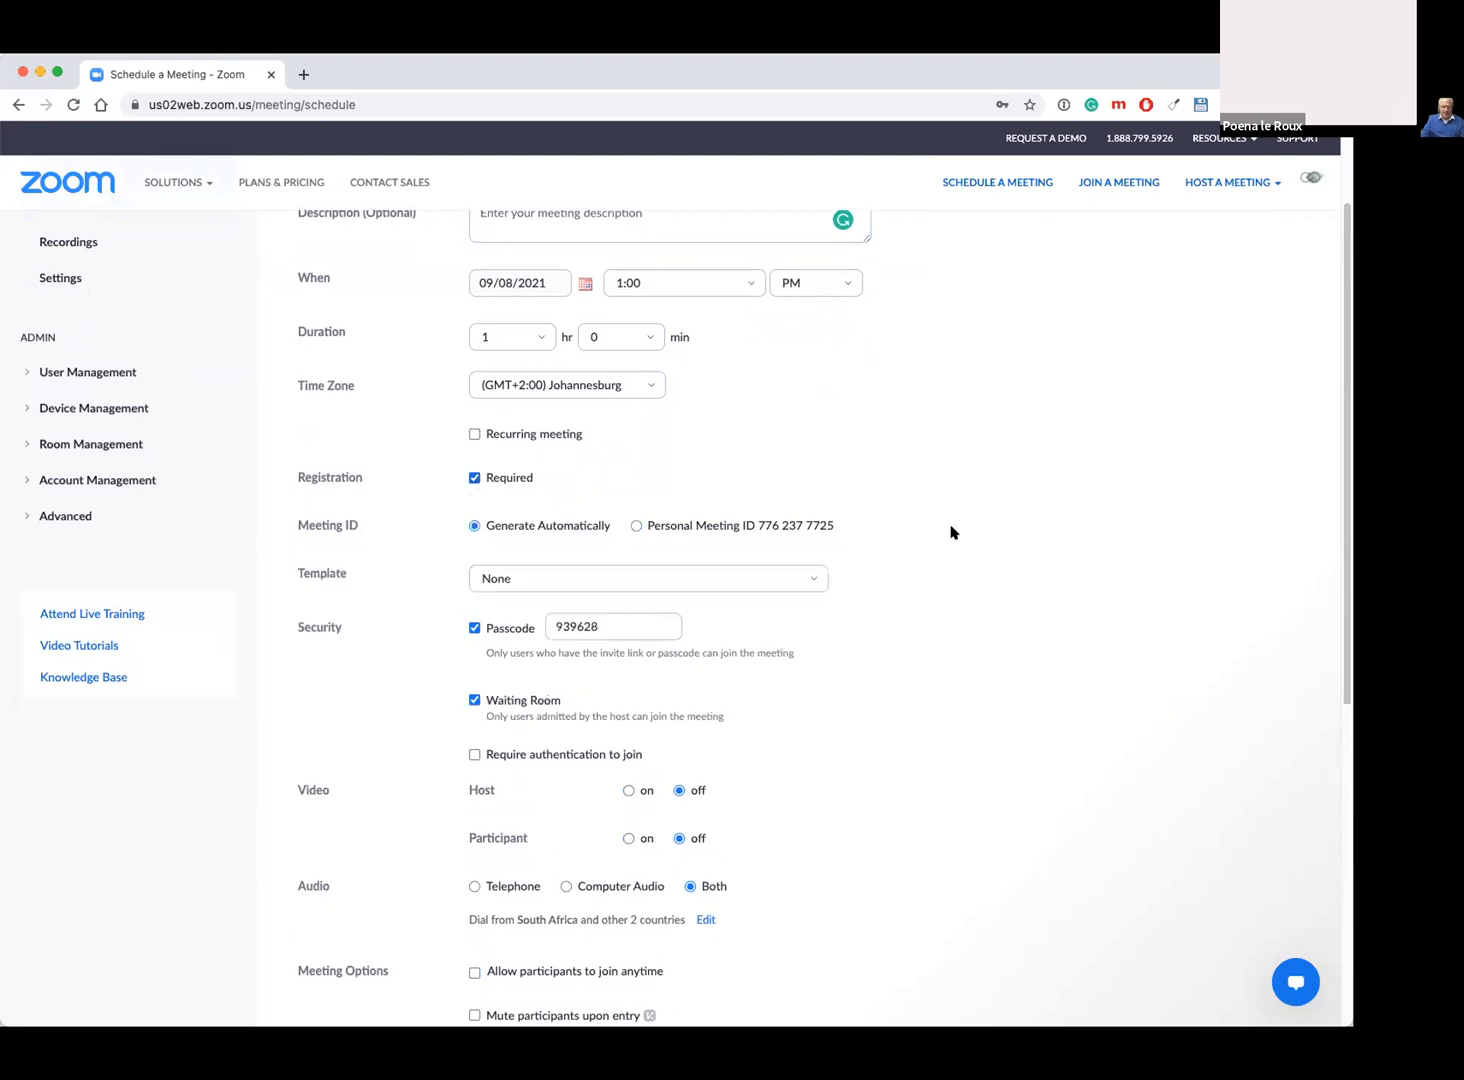
Try the Personal Meeting ID for the meeting and switch back to an automatically generated ID.
scroll(955, 532, "down", 2)
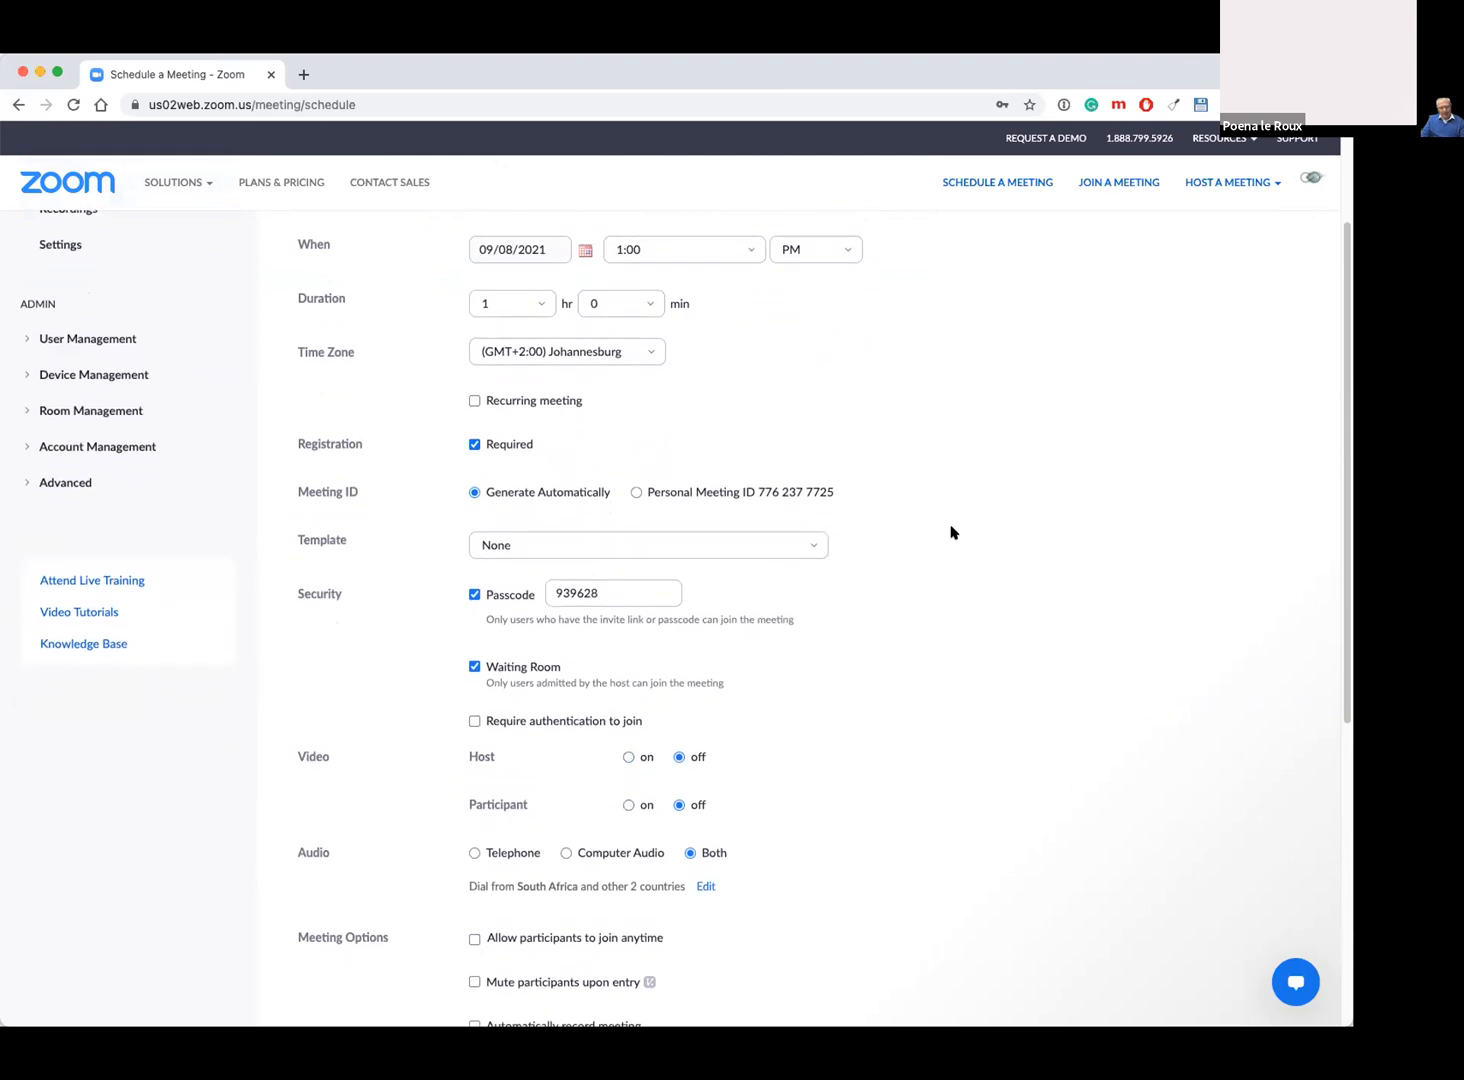
scroll(951, 532, "down", 1)
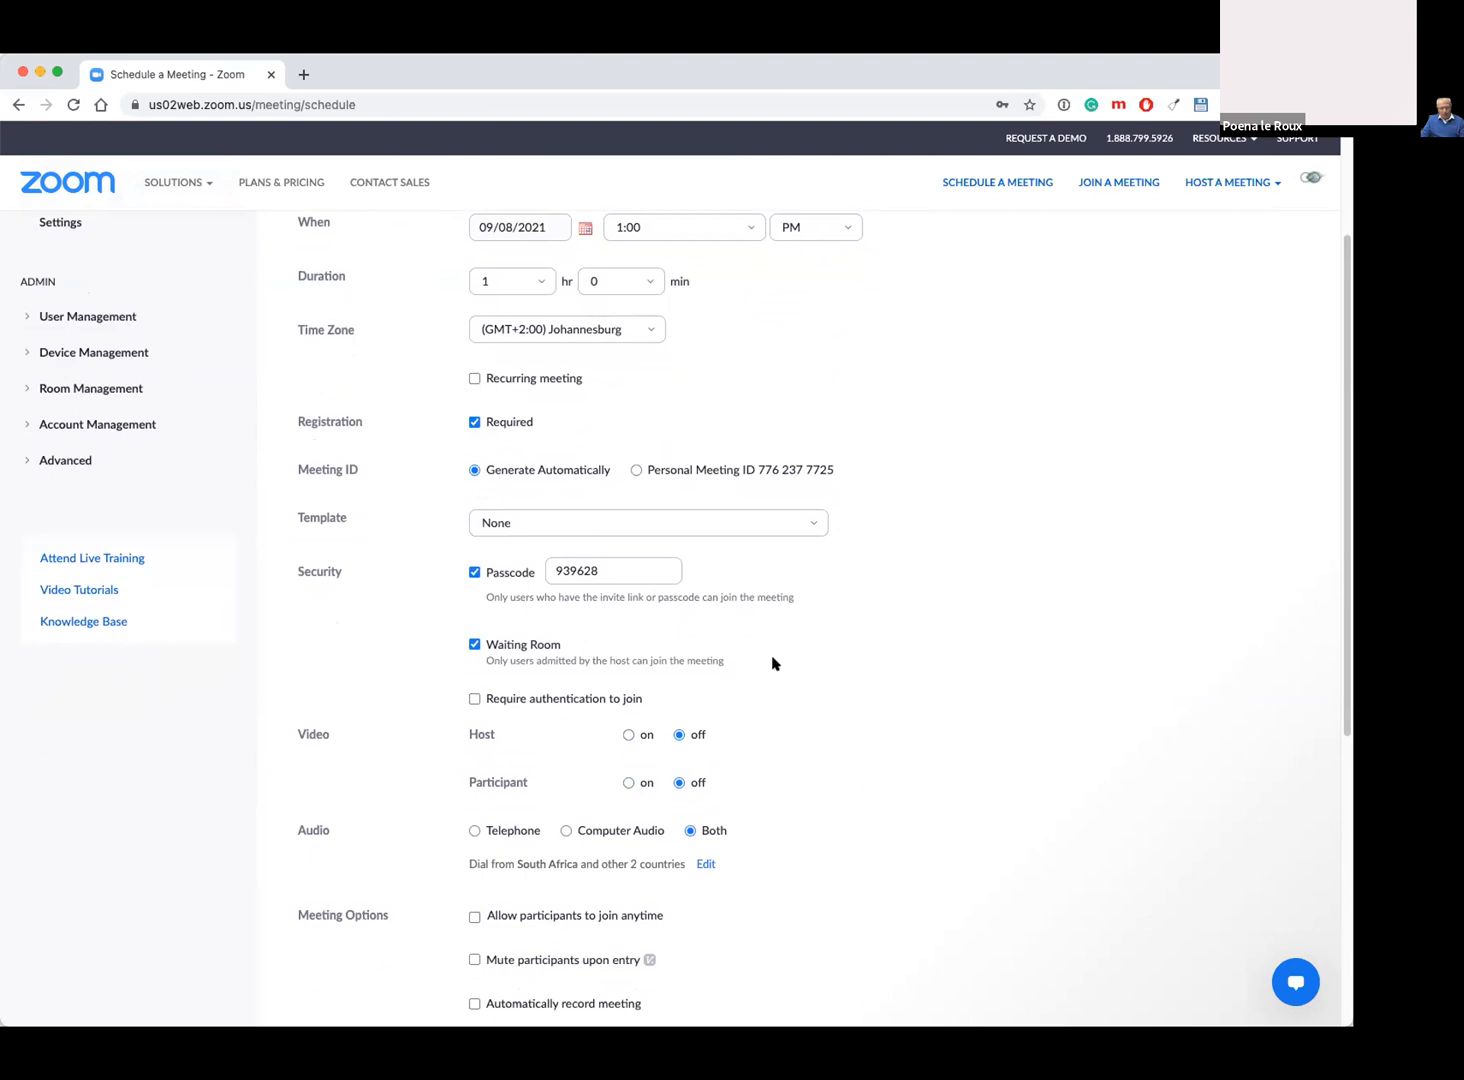
scroll(773, 660, "down", 1)
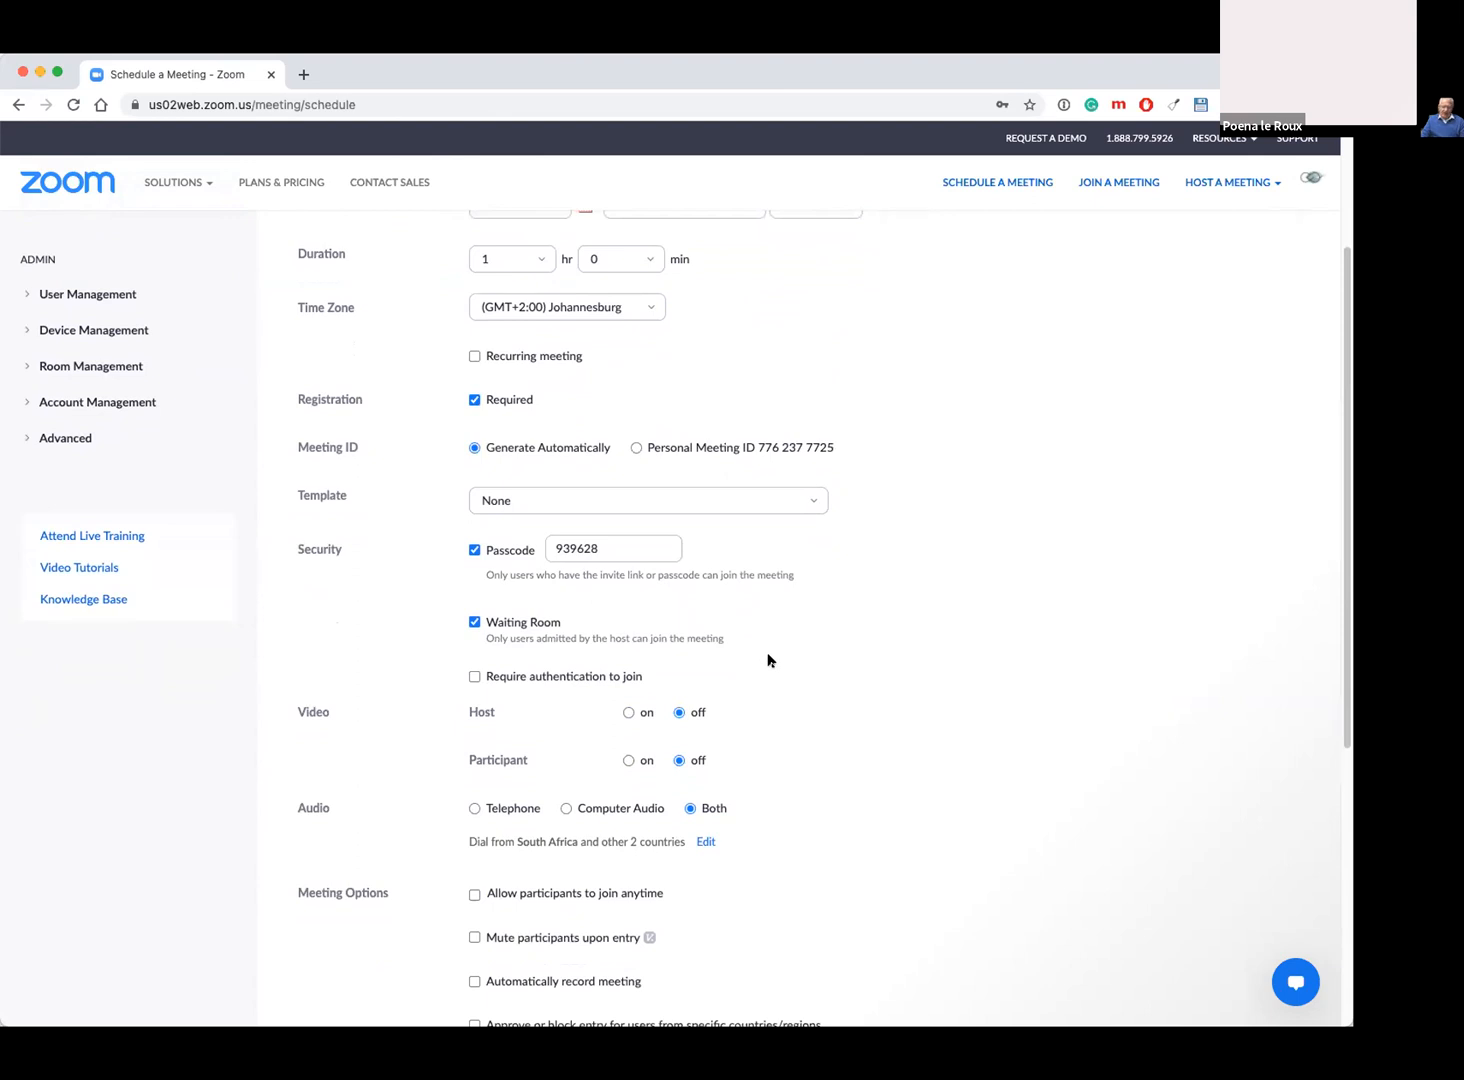
scroll(768, 660, "down", 1)
scroll(768, 660, "down", 2)
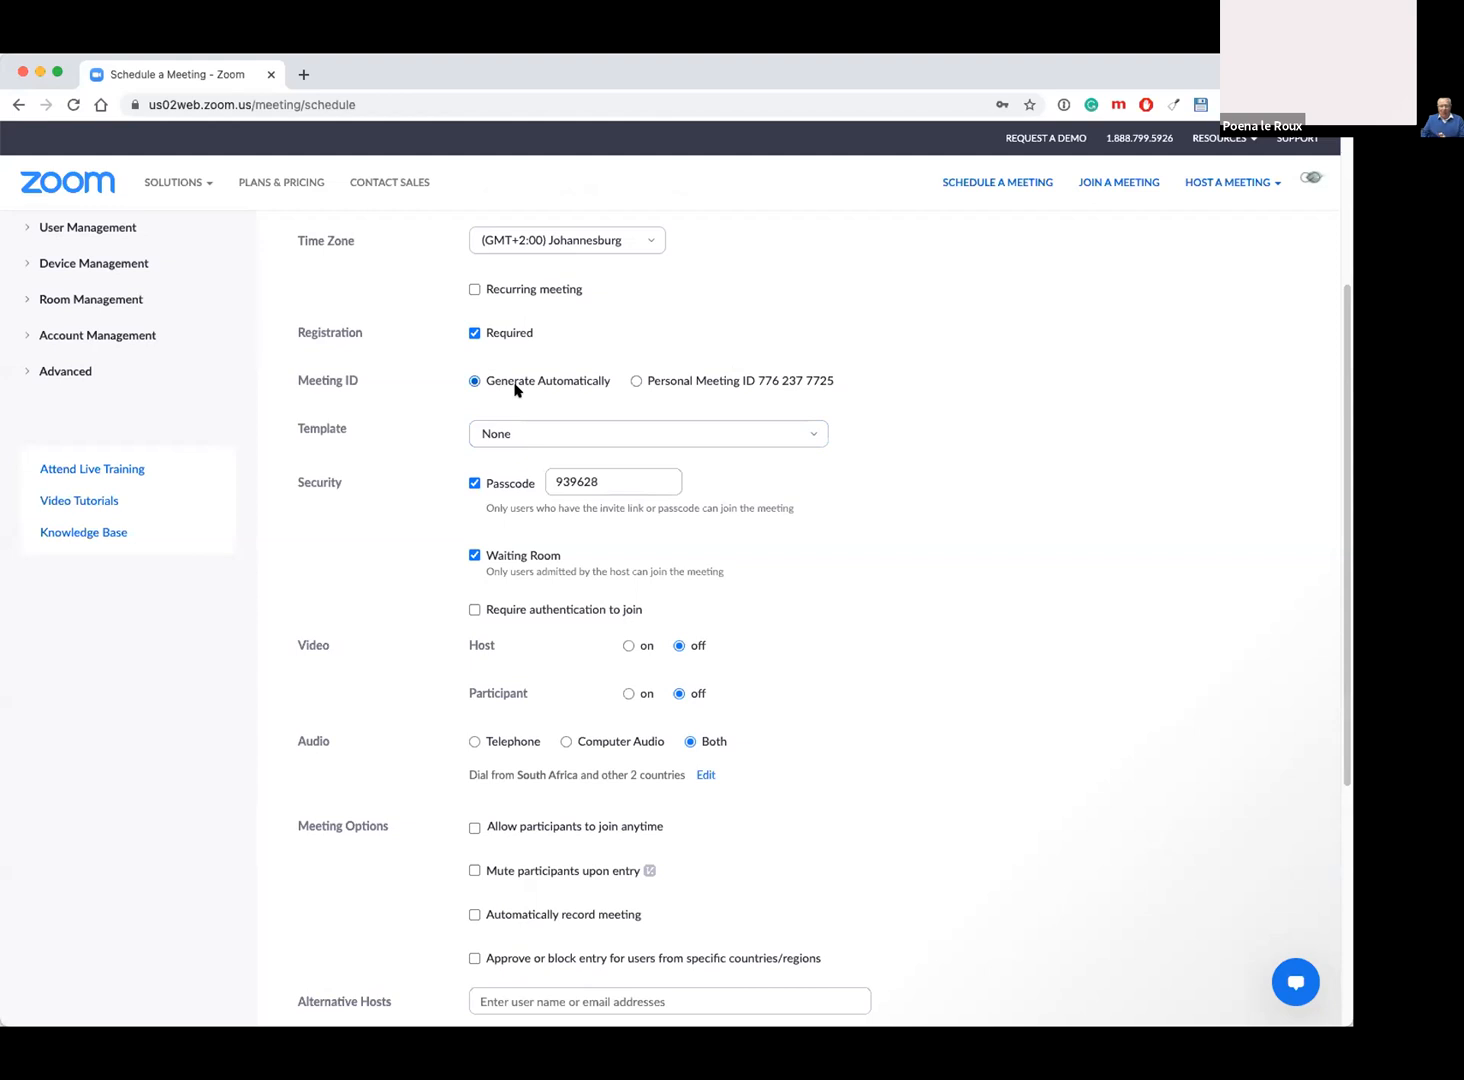
left_click(635, 382)
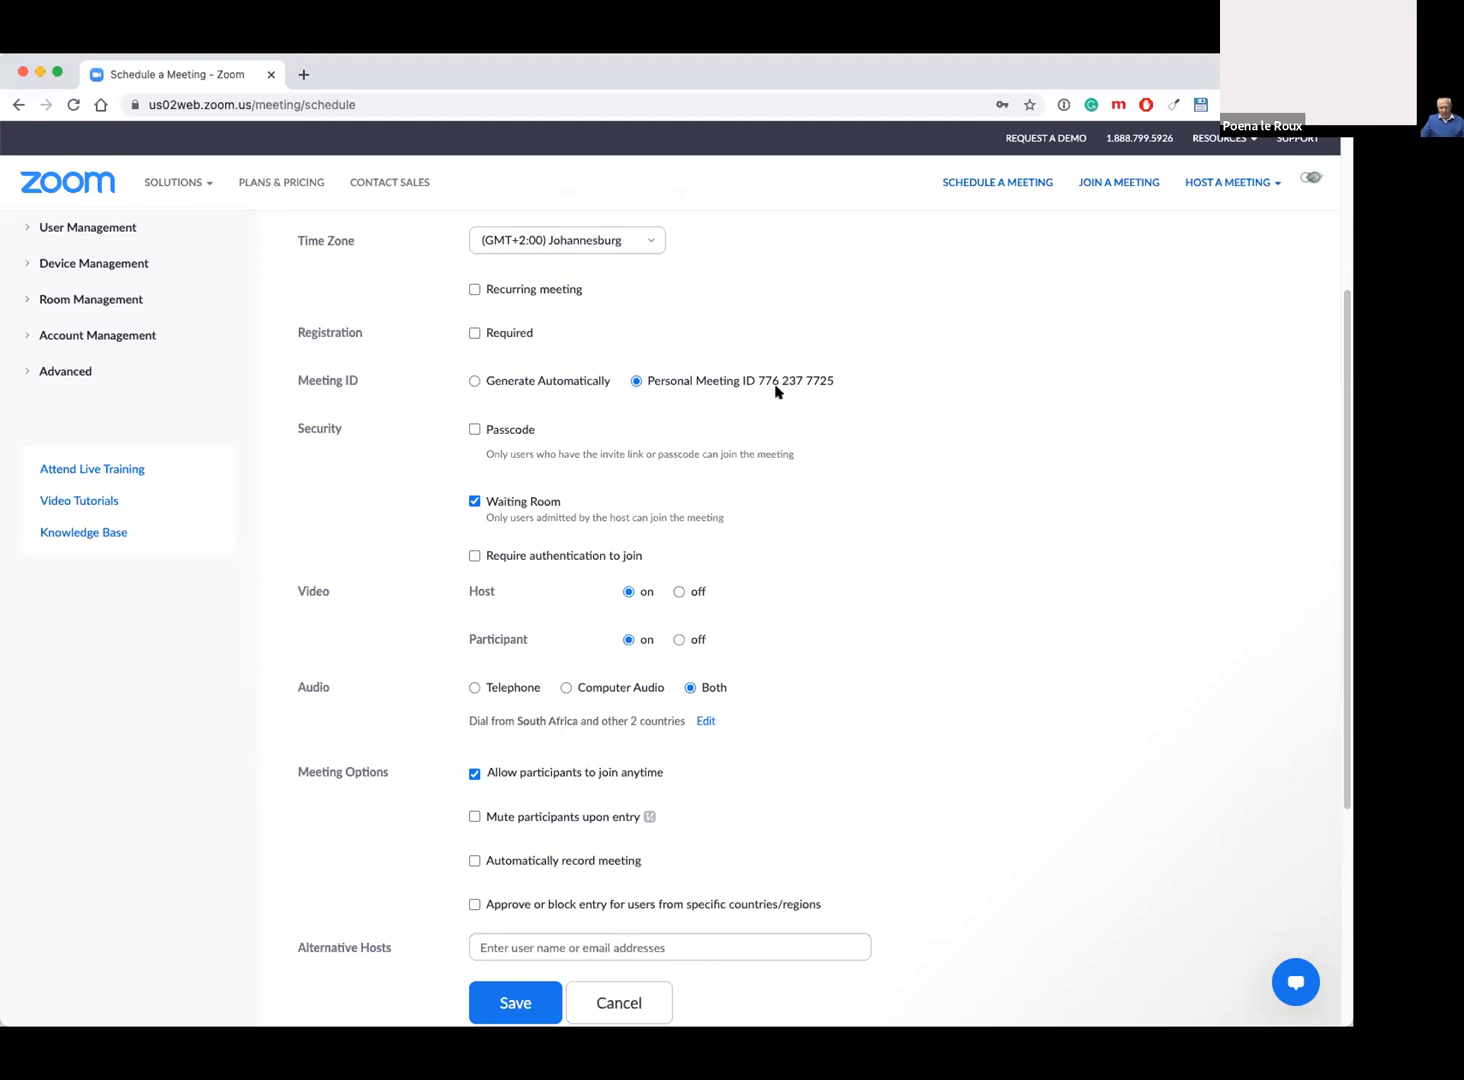
left_click(474, 380)
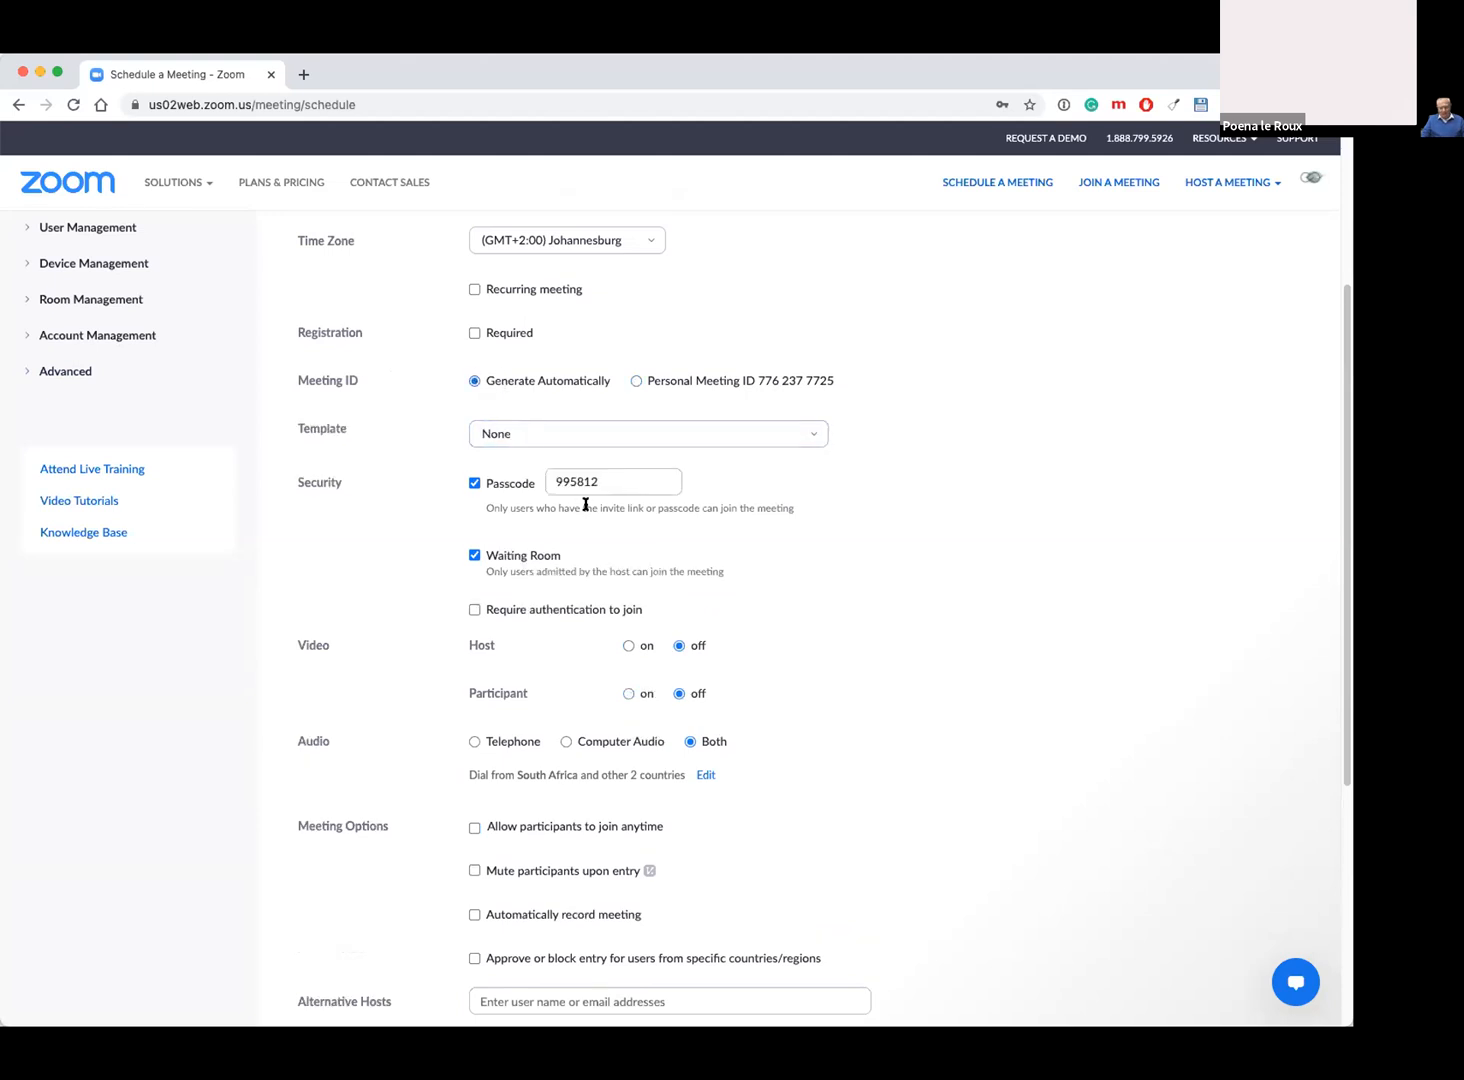
Turn on required registration for the meeting with the automatically generated ID.
scroll(585, 505, "down", 1)
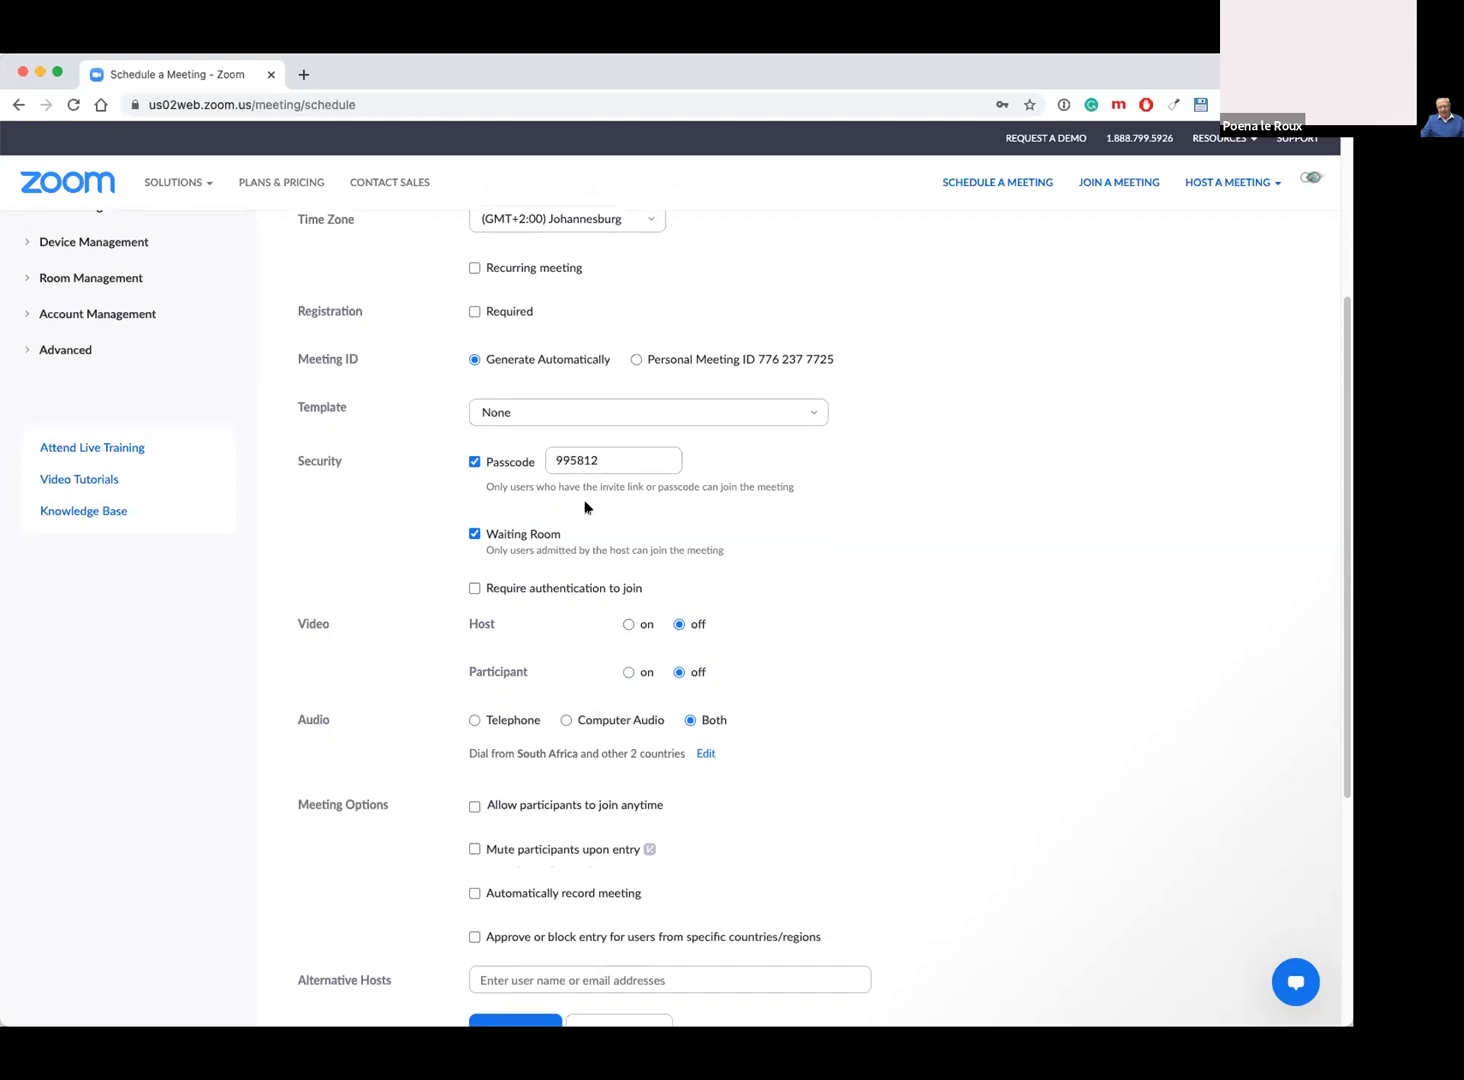
scroll(585, 507, "down", 1)
scroll(585, 507, "down", 1)
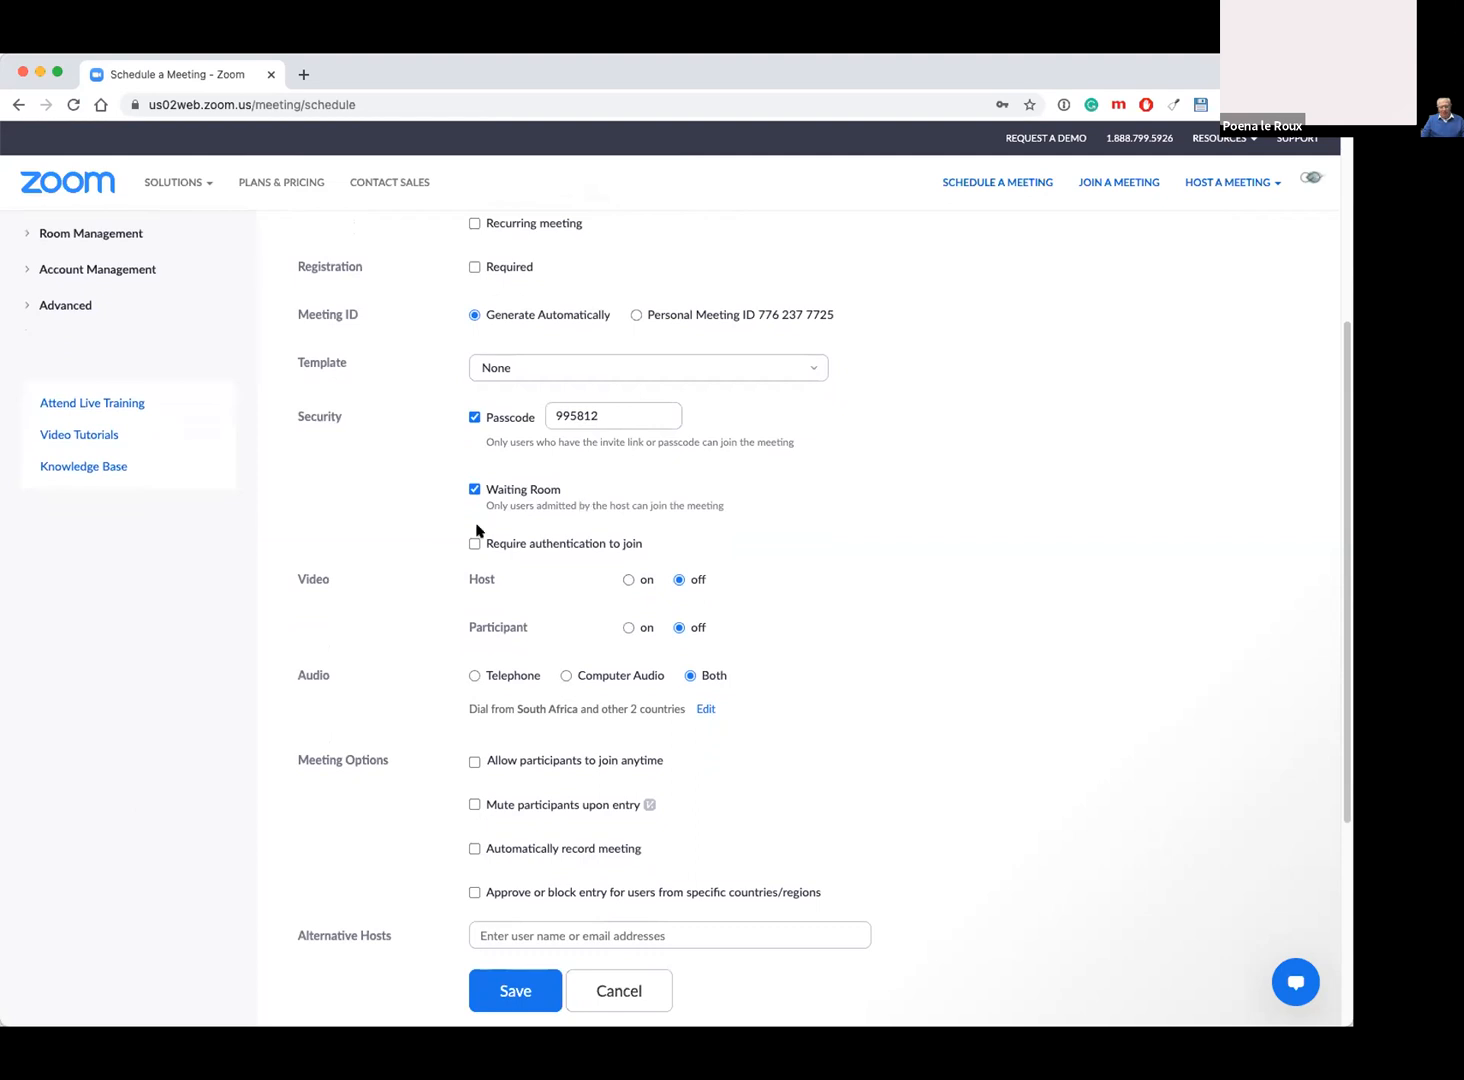
scroll(529, 350, "up", 7)
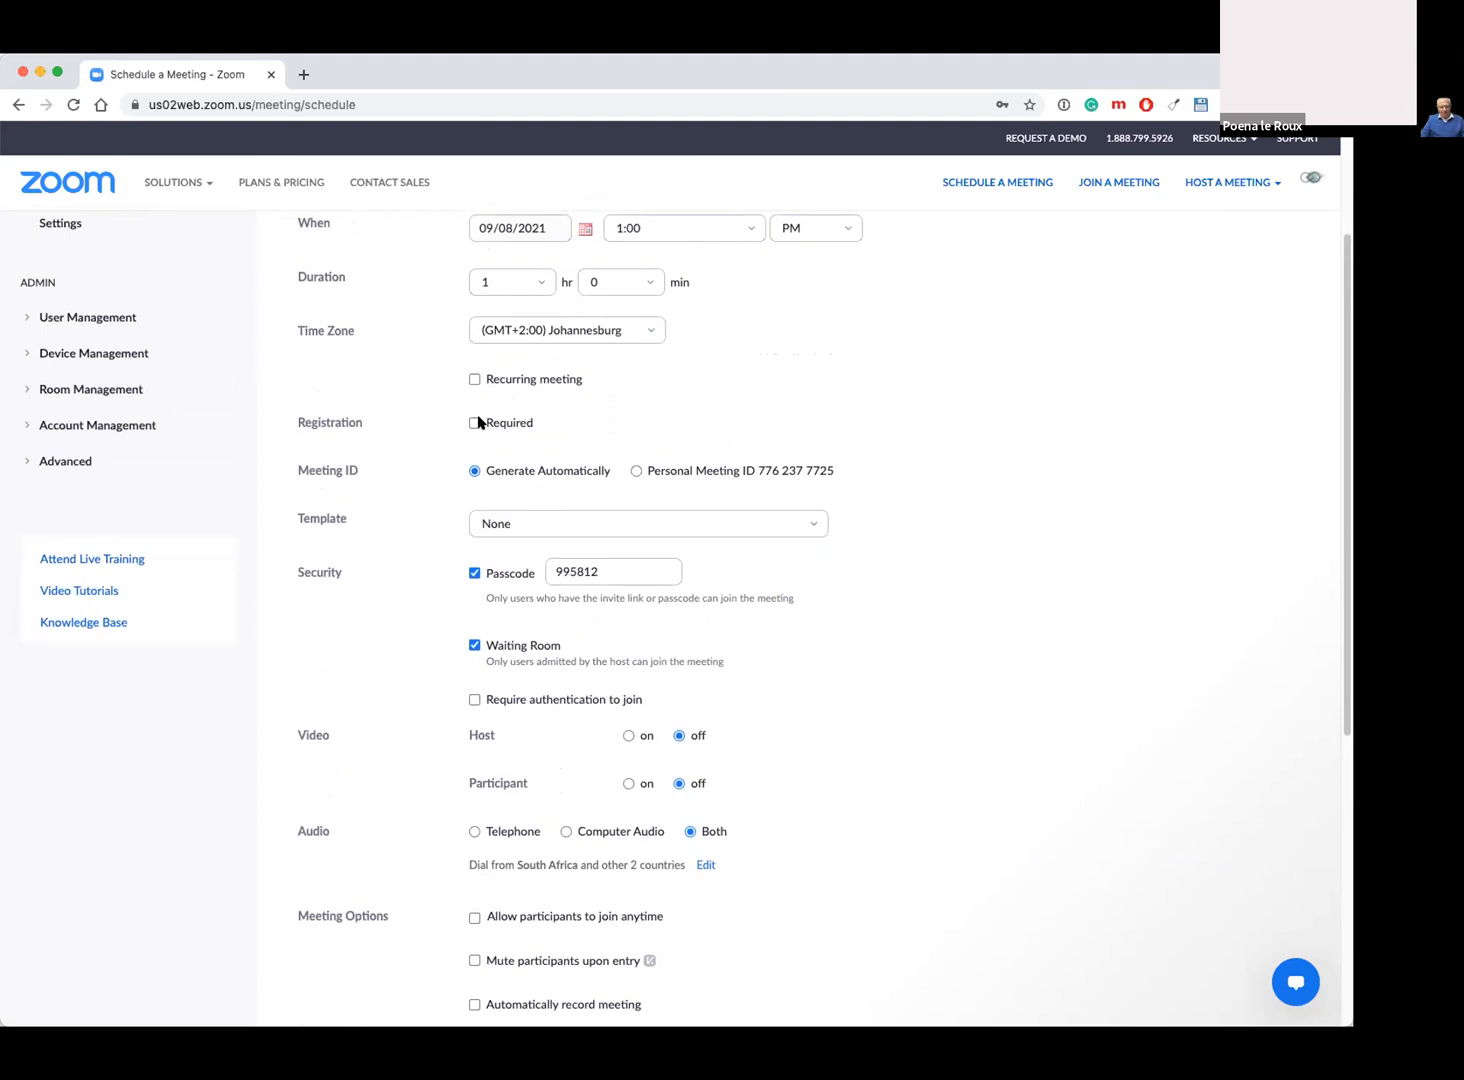
left_click(468, 423)
Apply the MeetingPal Invites template to the meeting.
scroll(468, 423, "down", 2)
scroll(468, 425, "down", 5)
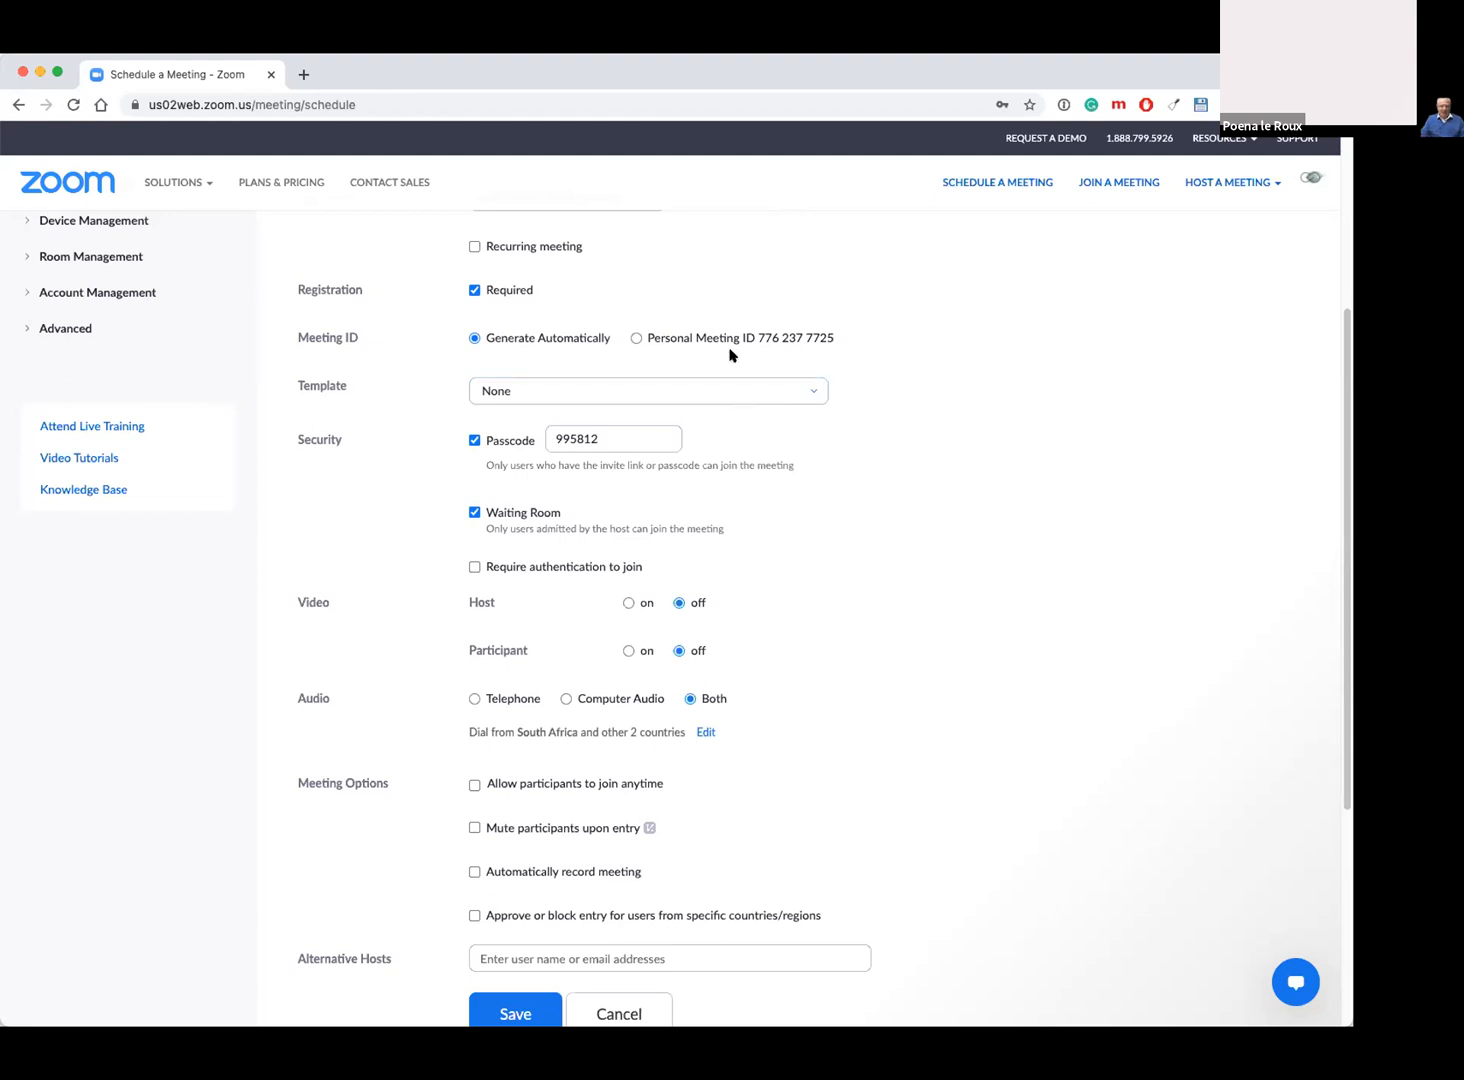
scroll(730, 355, "down", 1)
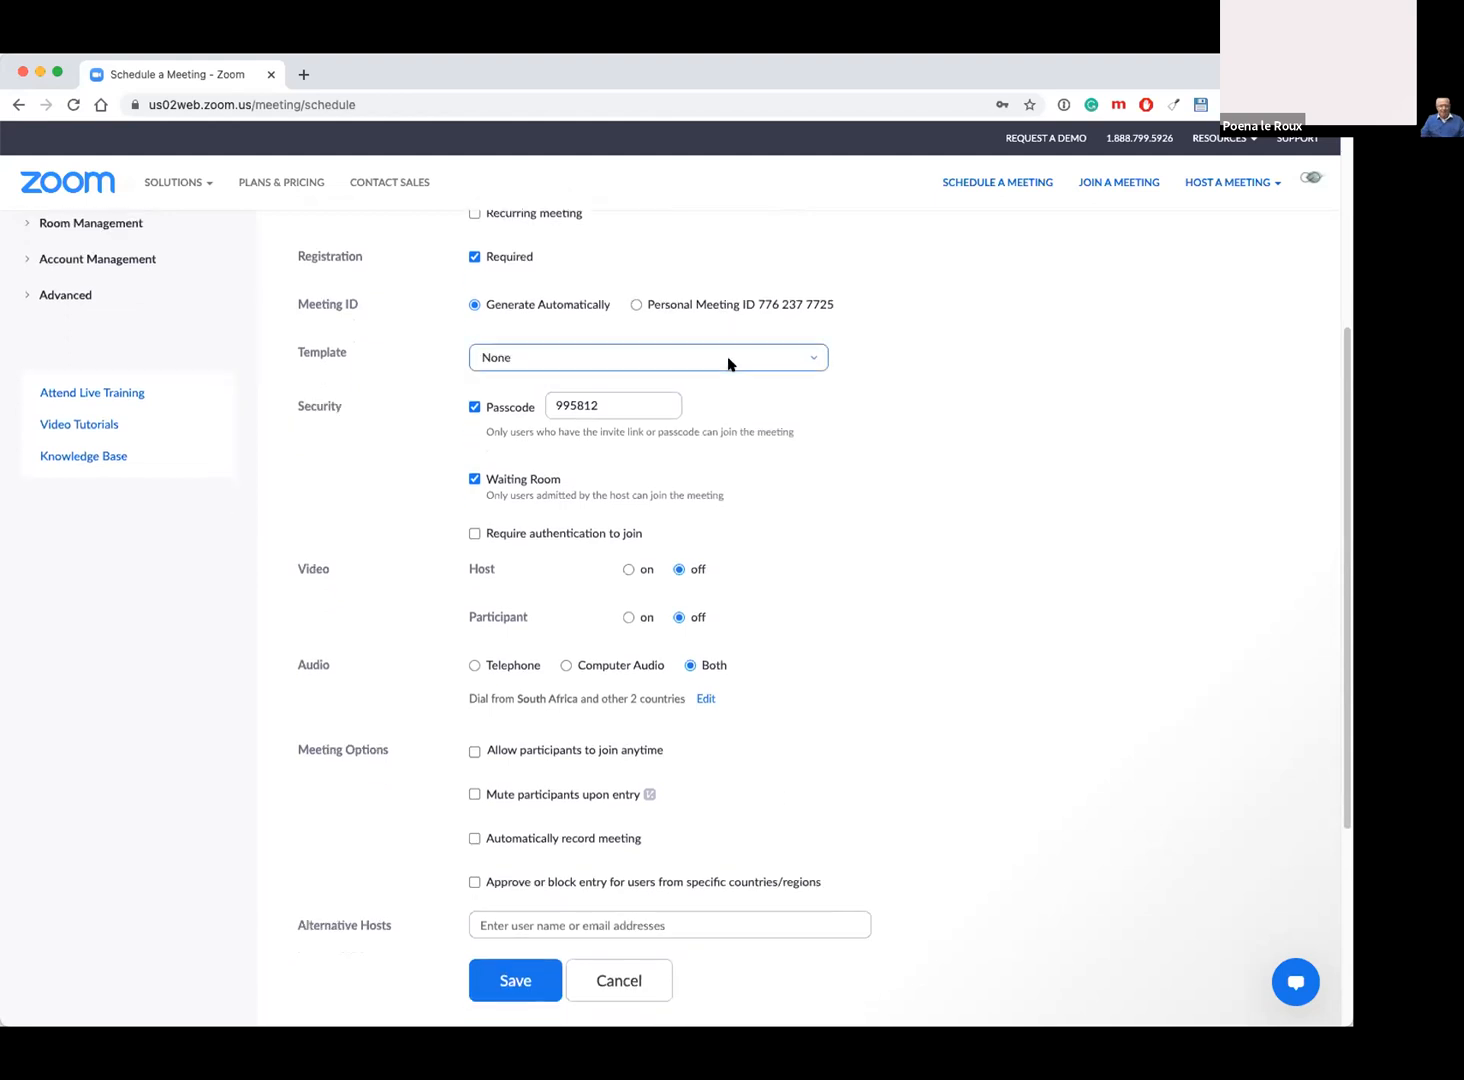
left_click(818, 359)
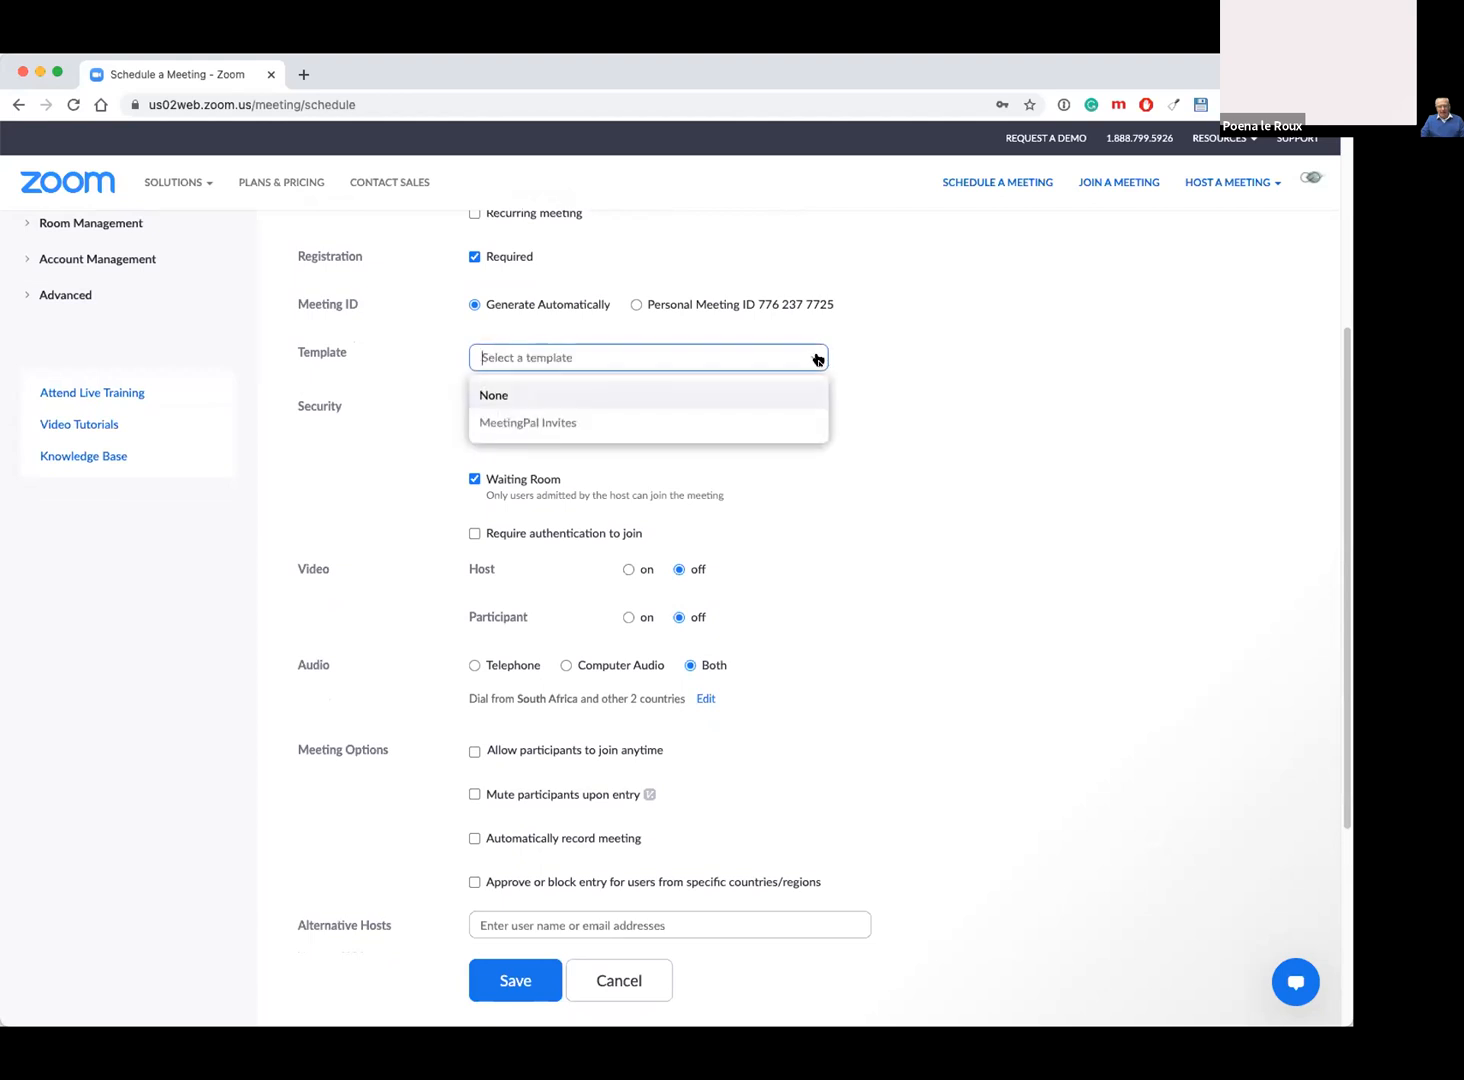
left_click(713, 416)
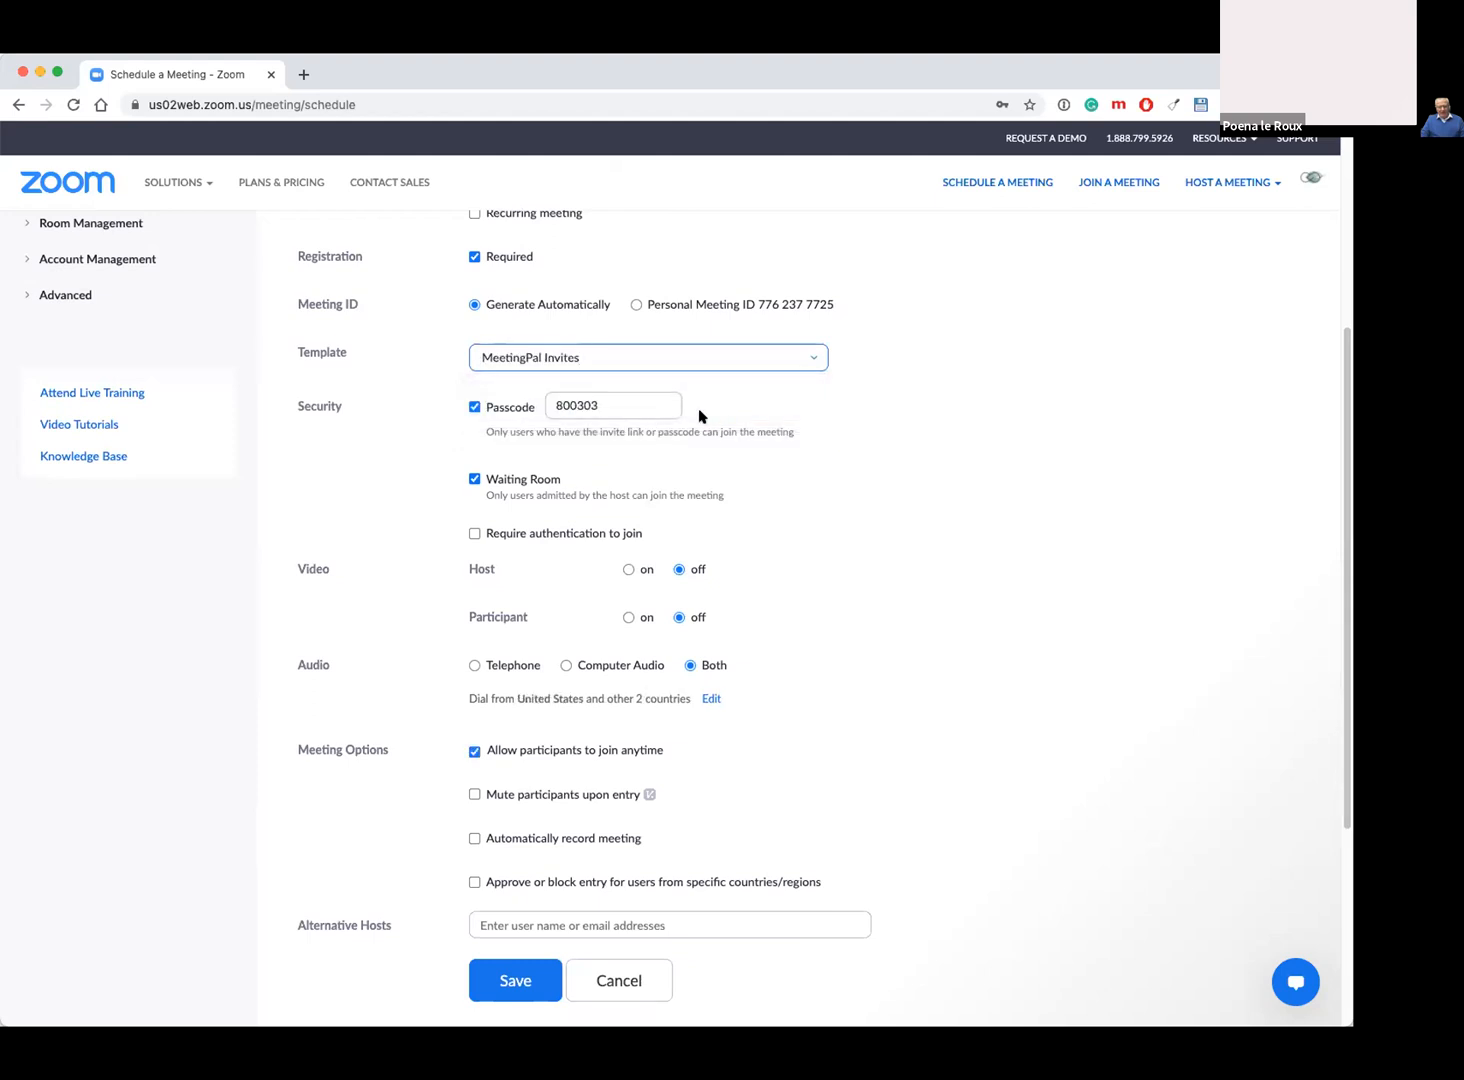
Review the security, video, audio, meeting option and alternative host settings, as well as the topic and description filled in by the template.
scroll(634, 425, "down", 1)
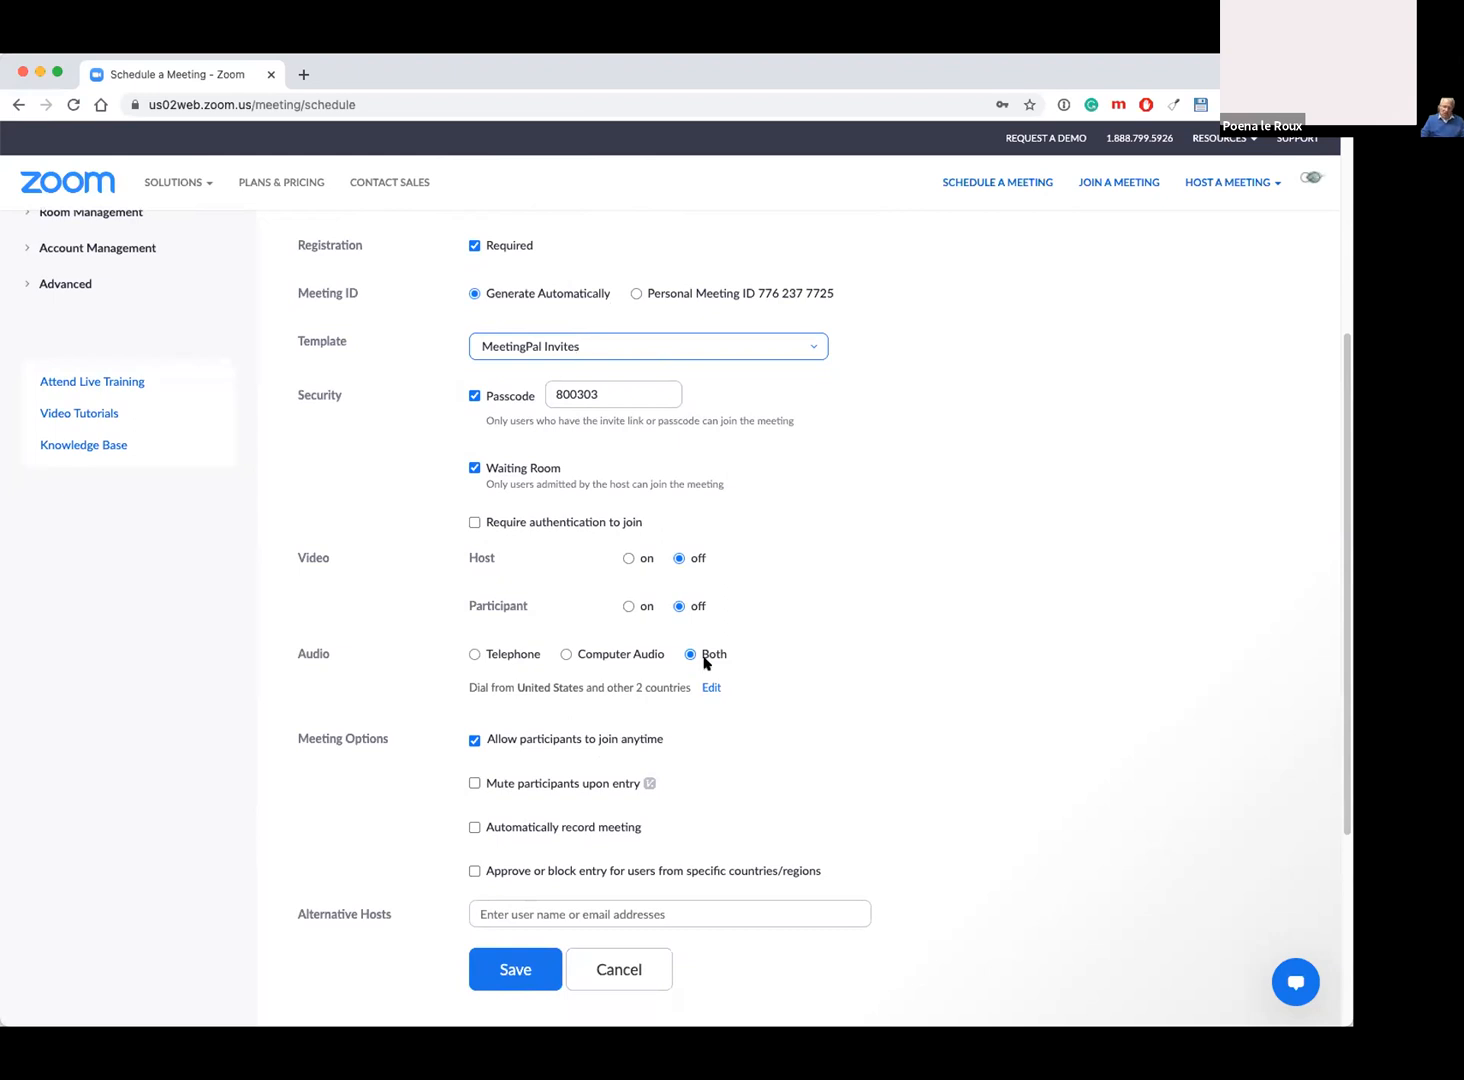
scroll(713, 657, "down", 1)
scroll(634, 780, "up", 1)
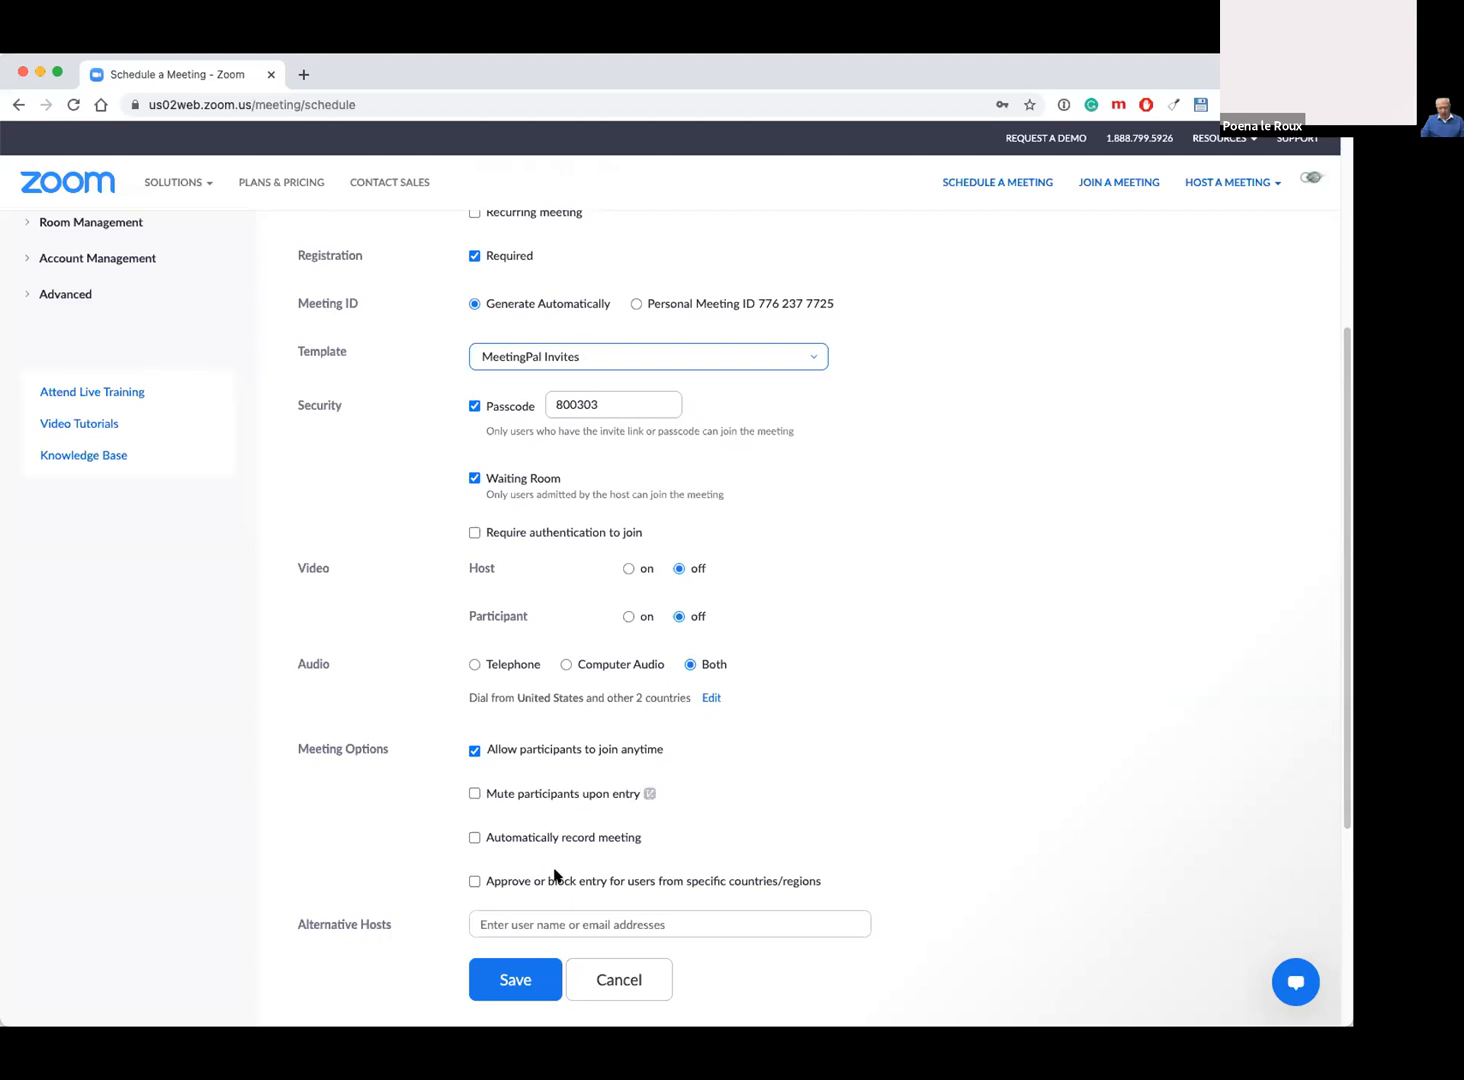
scroll(778, 800, "down", 1)
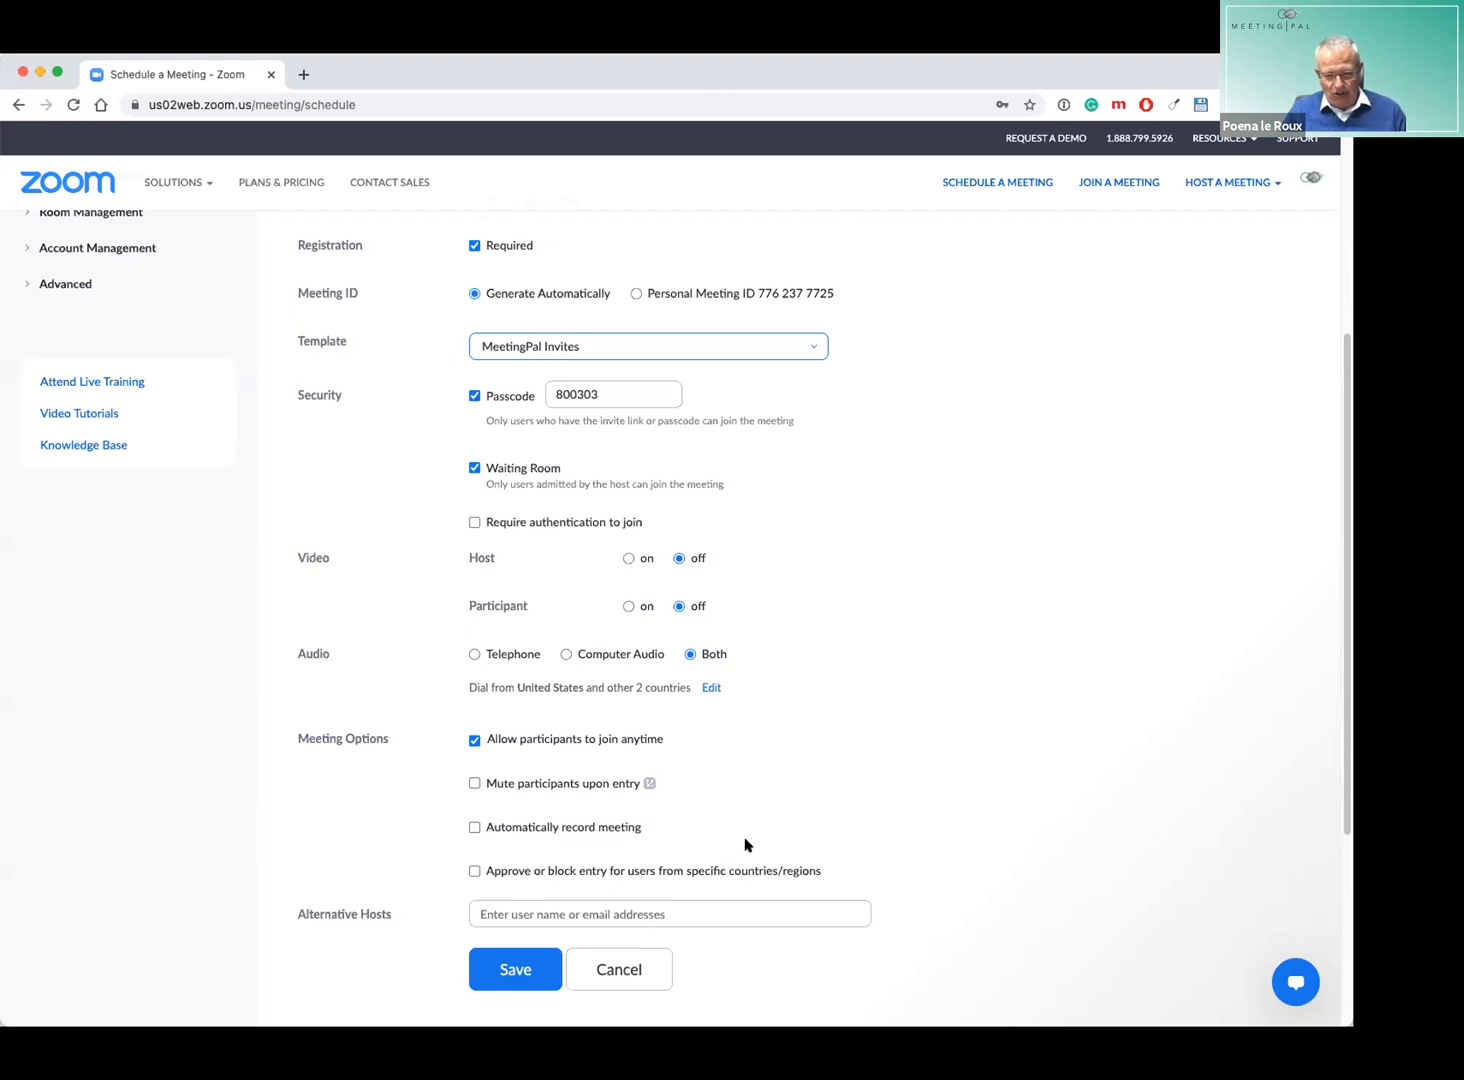
scroll(753, 840, "down", 1)
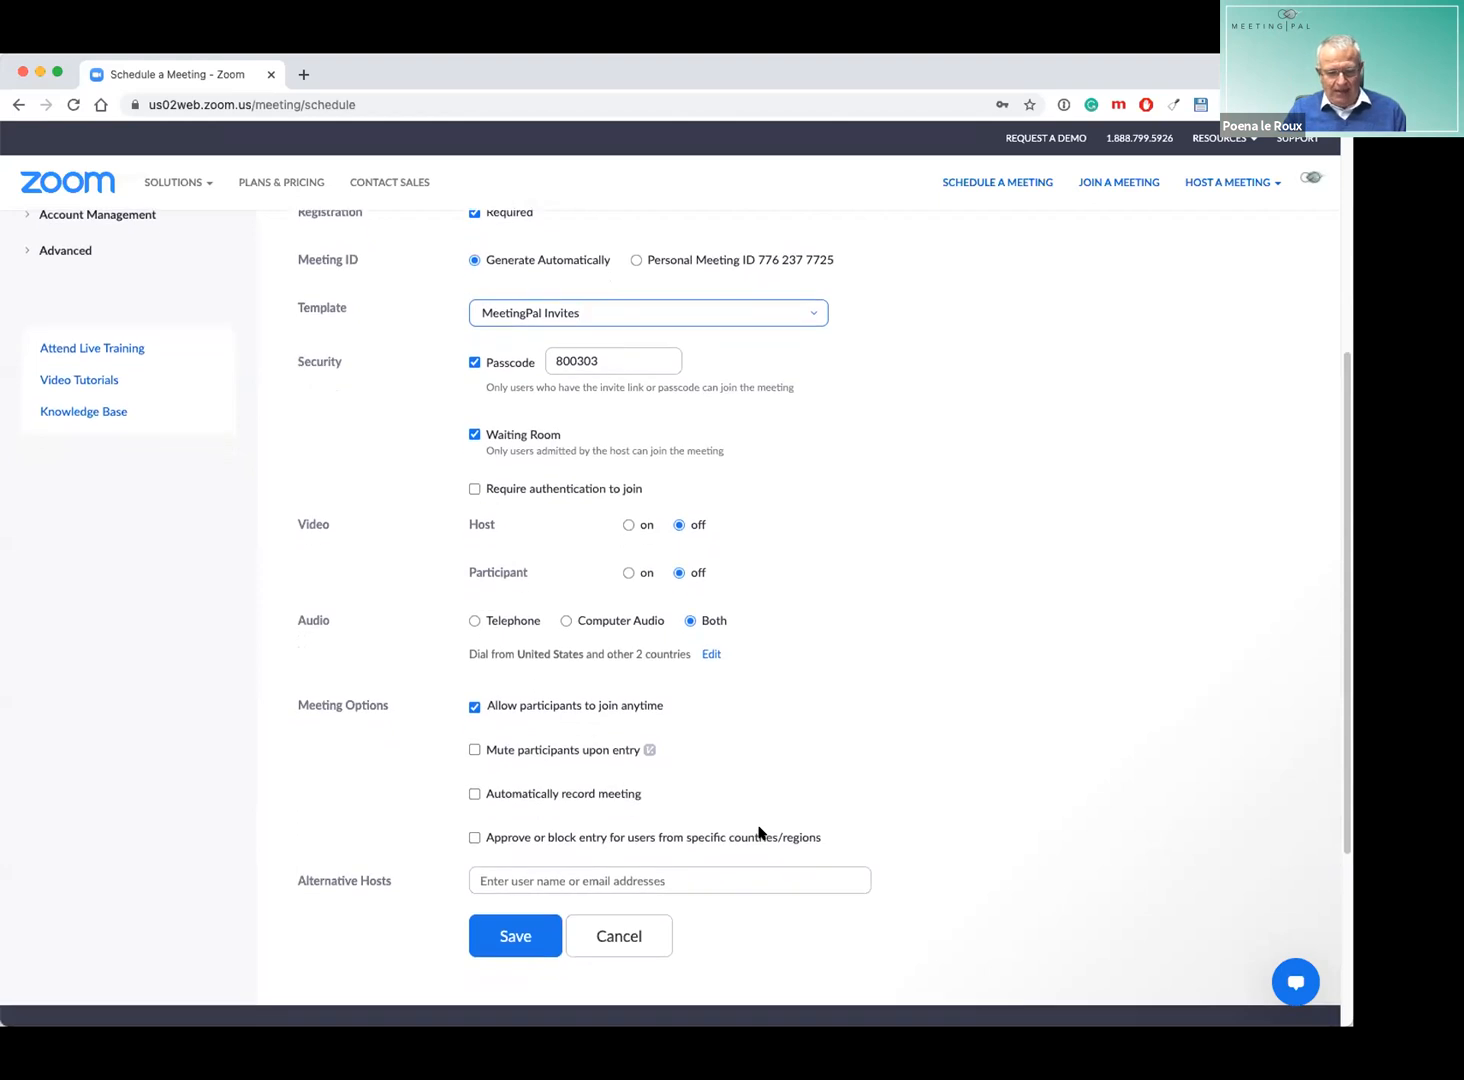
scroll(759, 830, "down", 3)
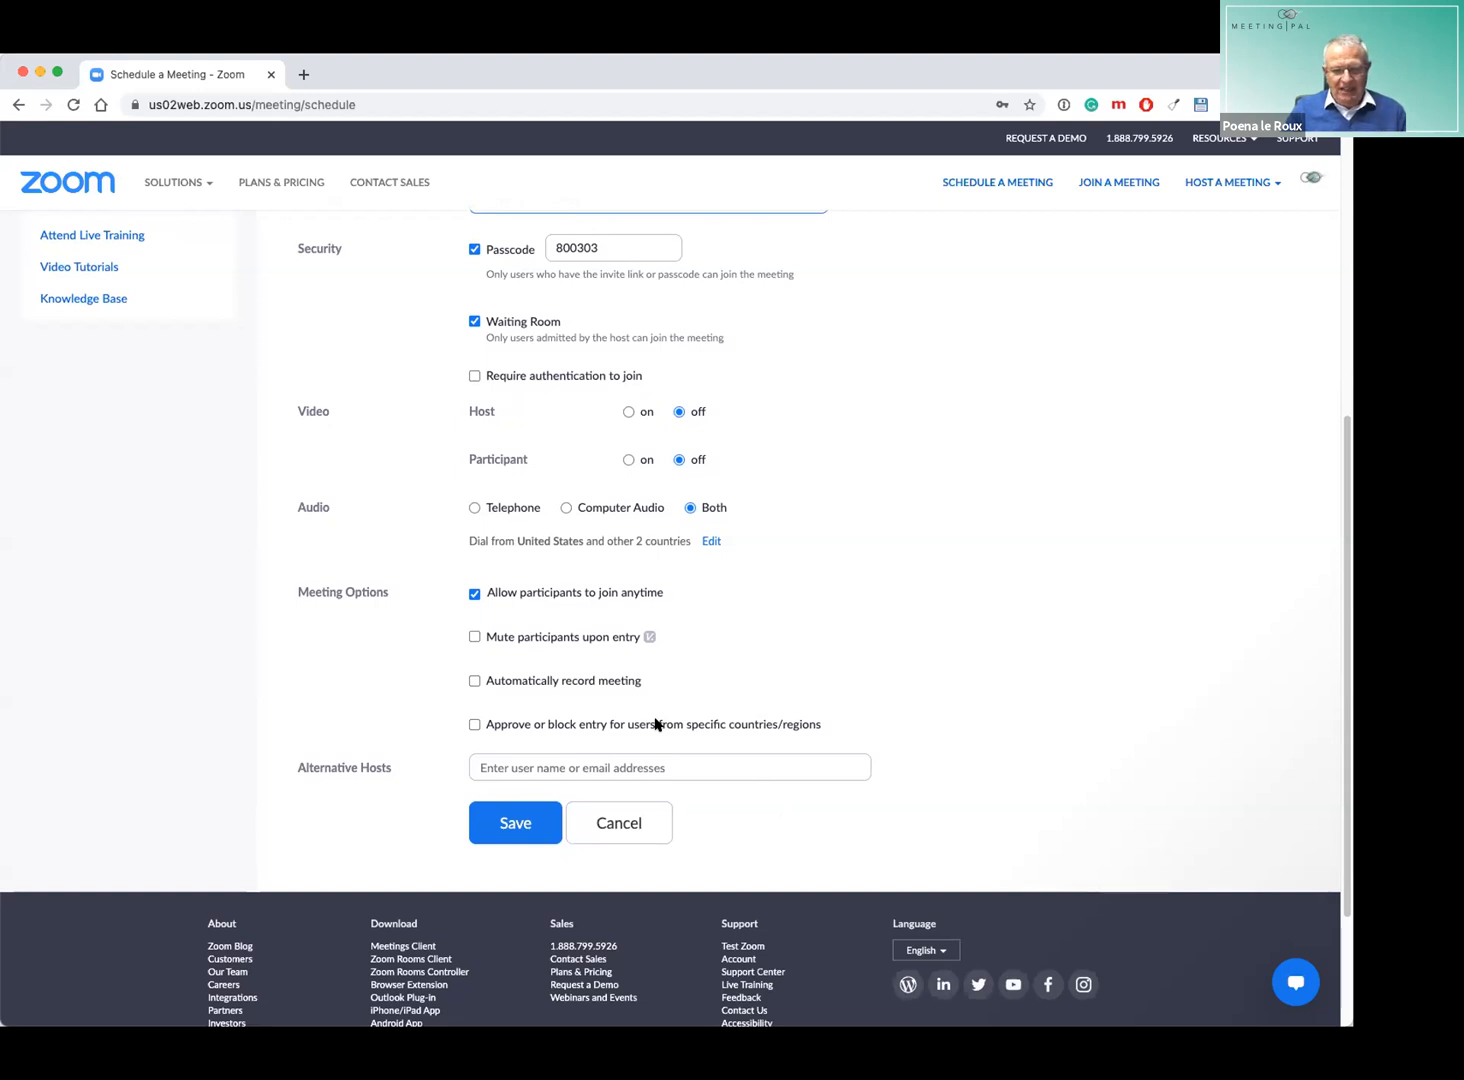
scroll(656, 724, "up", 1)
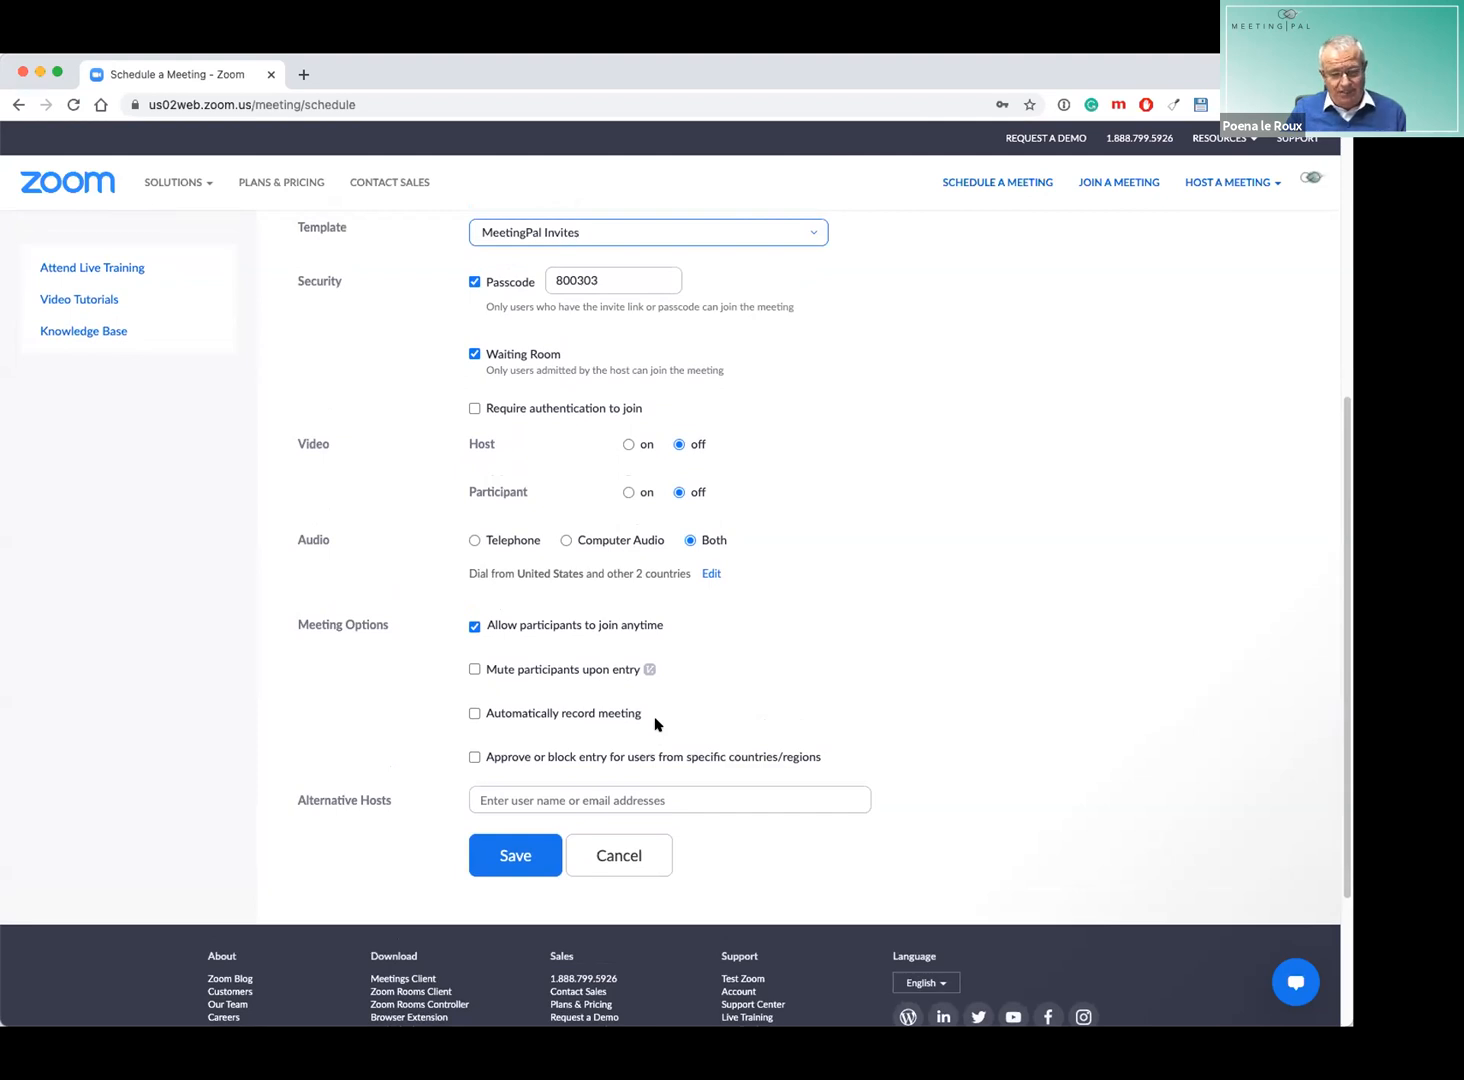
scroll(655, 724, "up", 1)
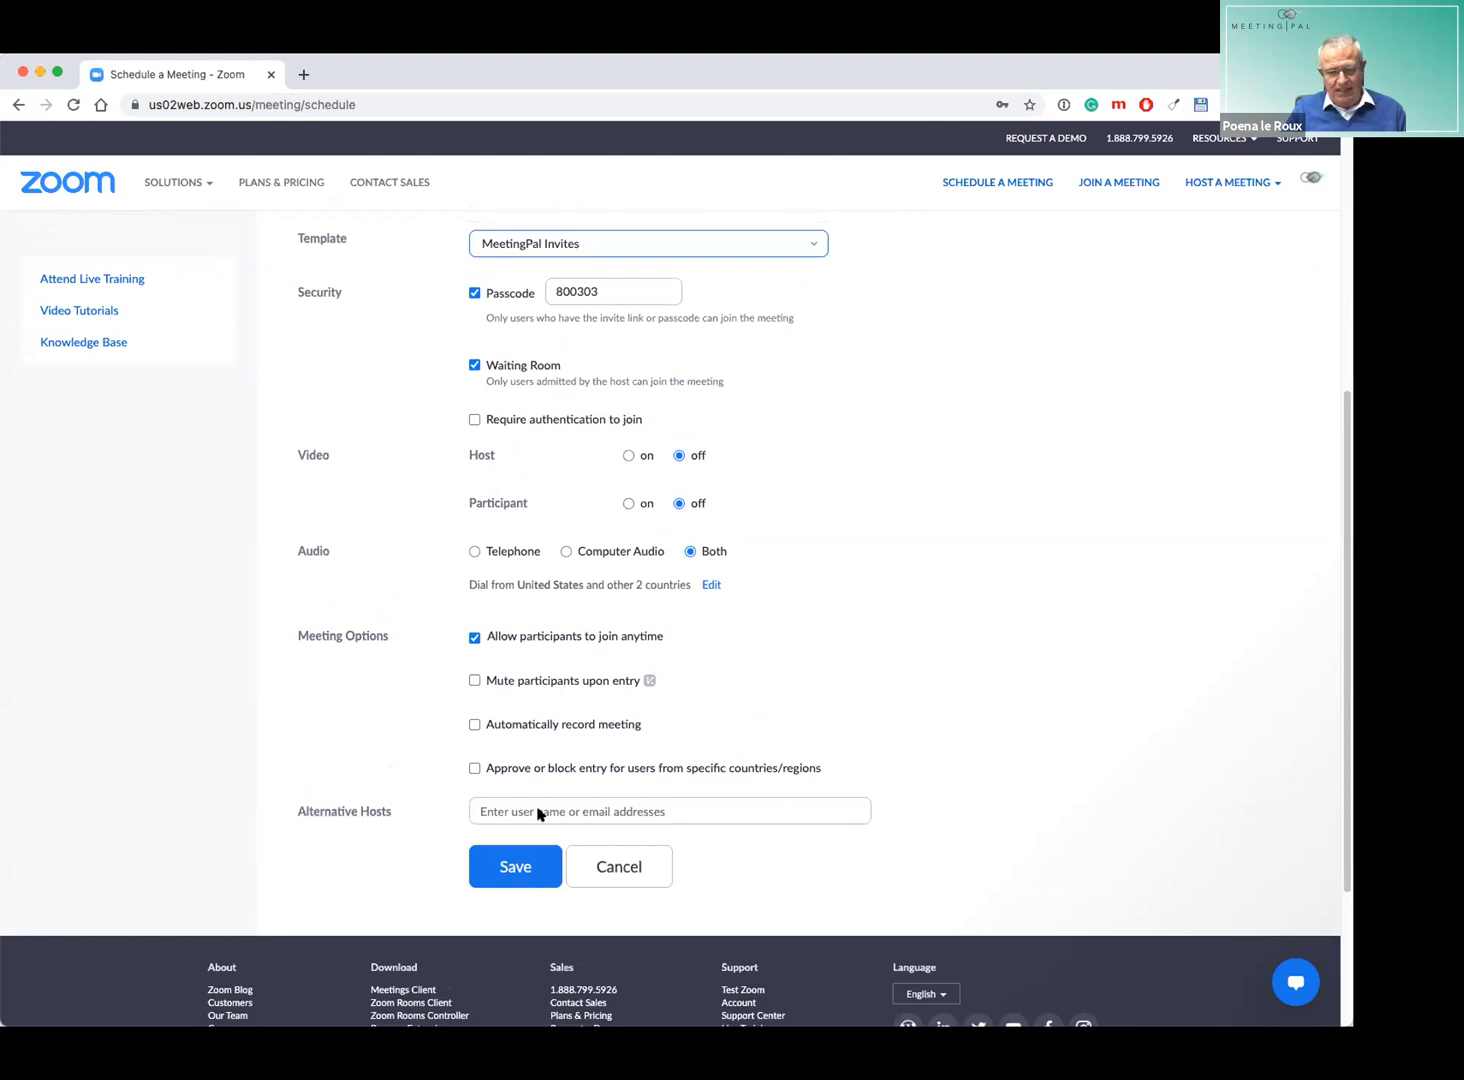
scroll(538, 814, "up", 2)
scroll(538, 814, "up", 5)
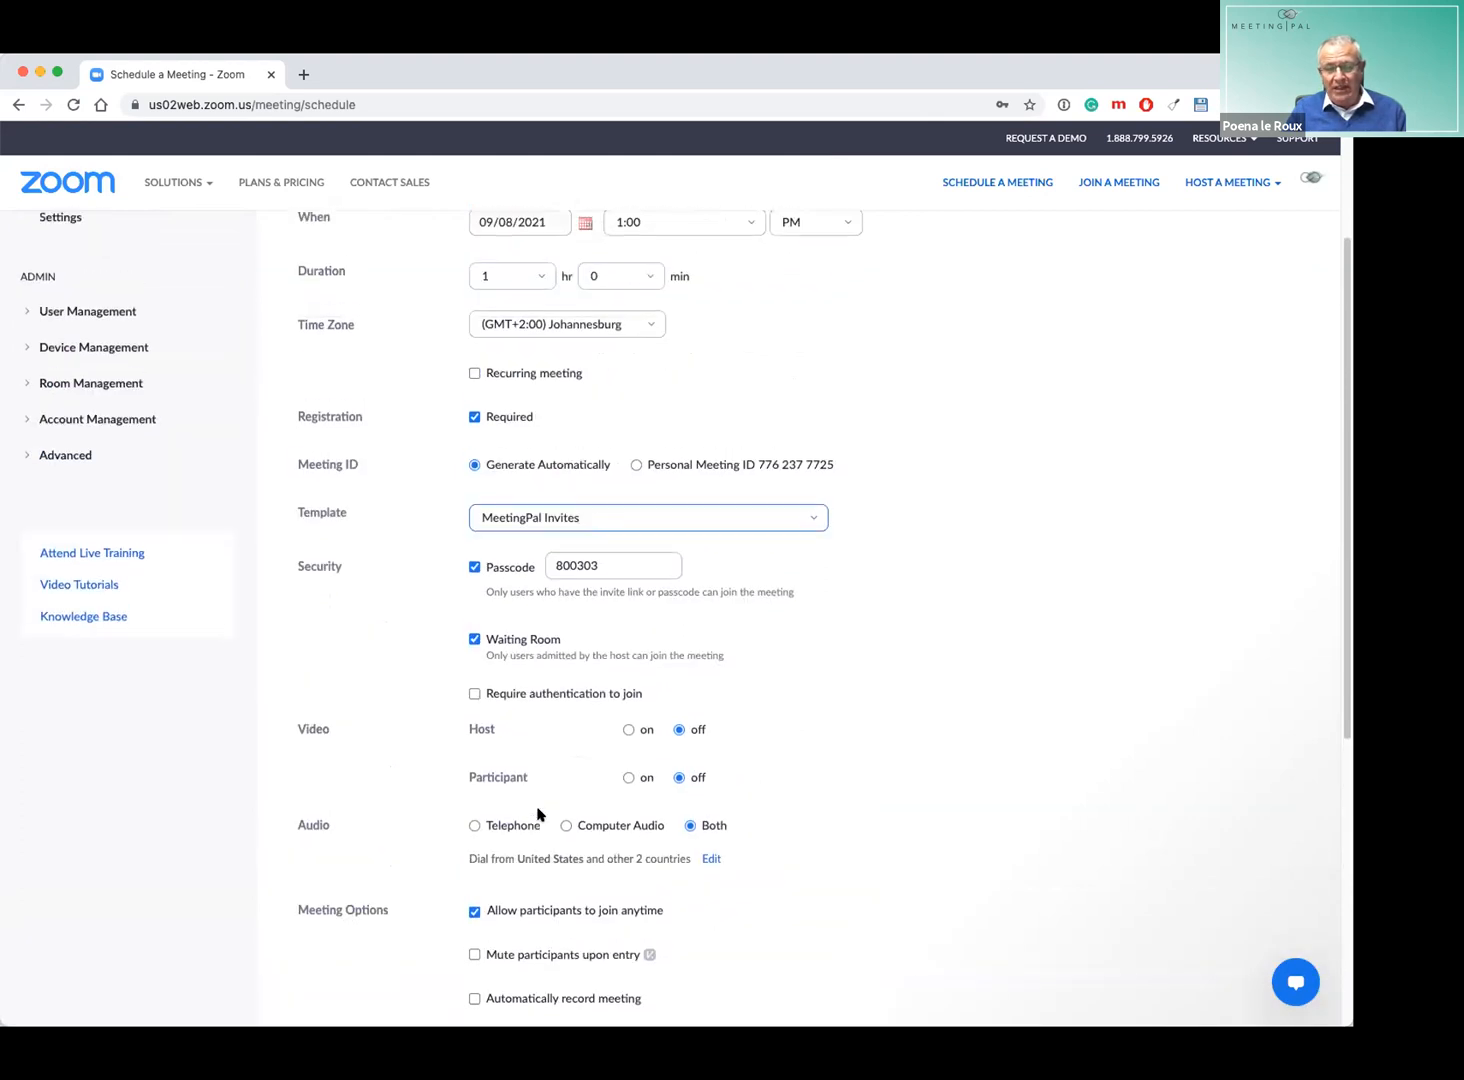
scroll(538, 814, "up", 4)
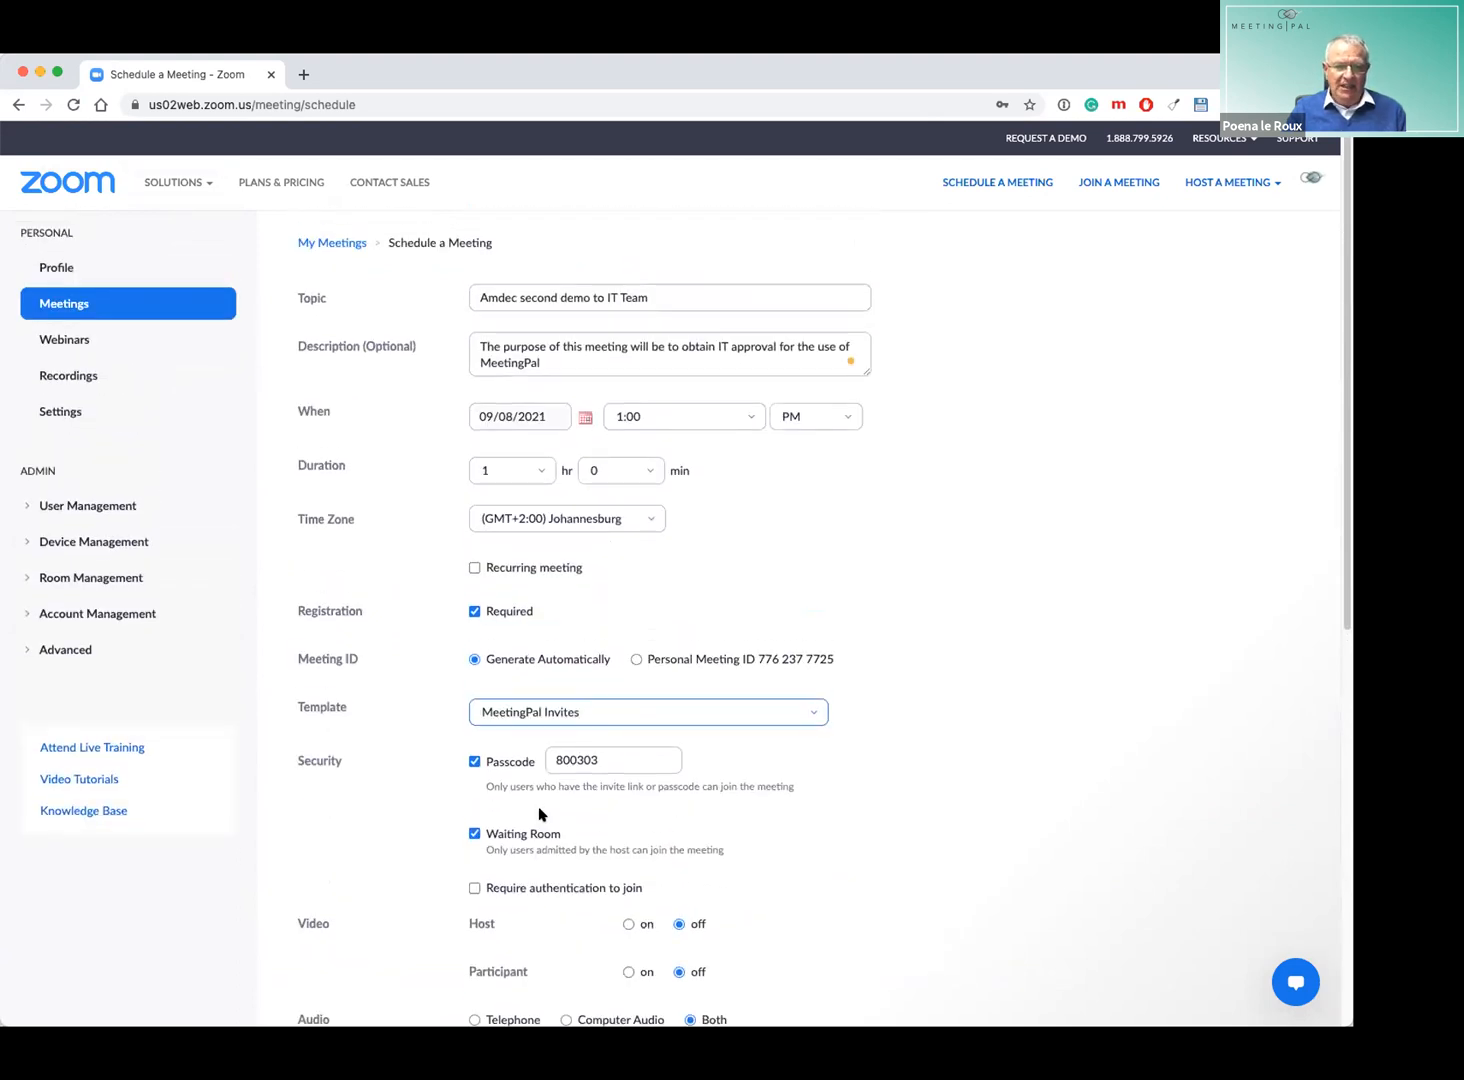
Save the scheduled meeting.
scroll(811, 600, "down", 5)
scroll(811, 600, "down", 8)
left_click(518, 637)
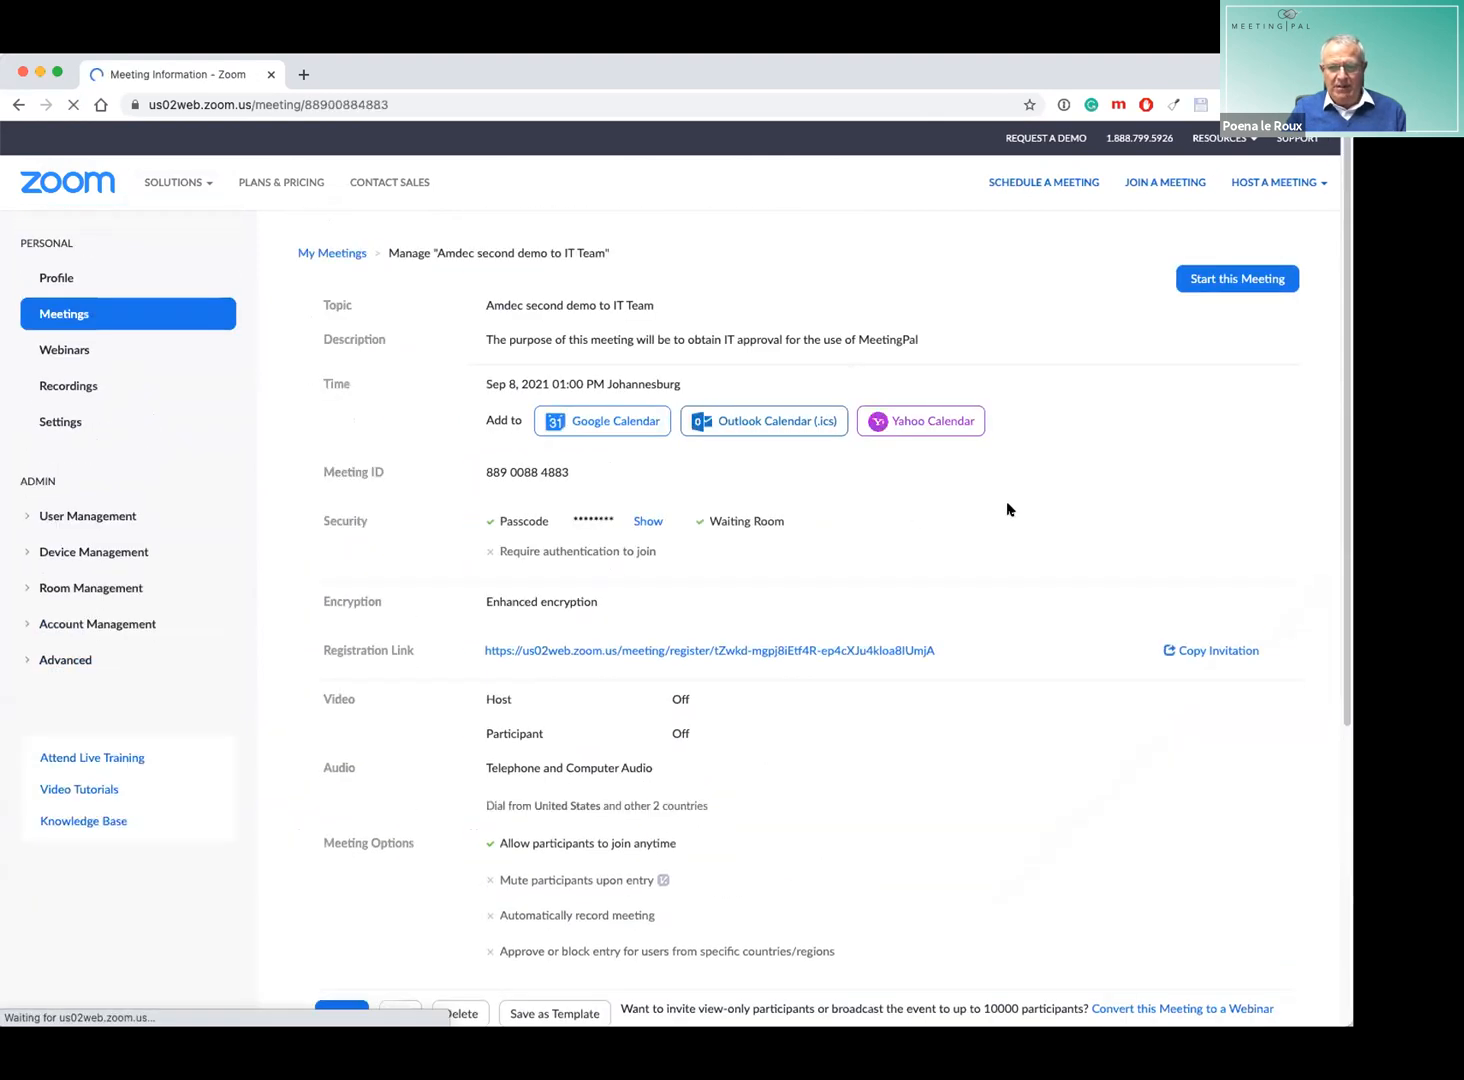
right_click(886, 469)
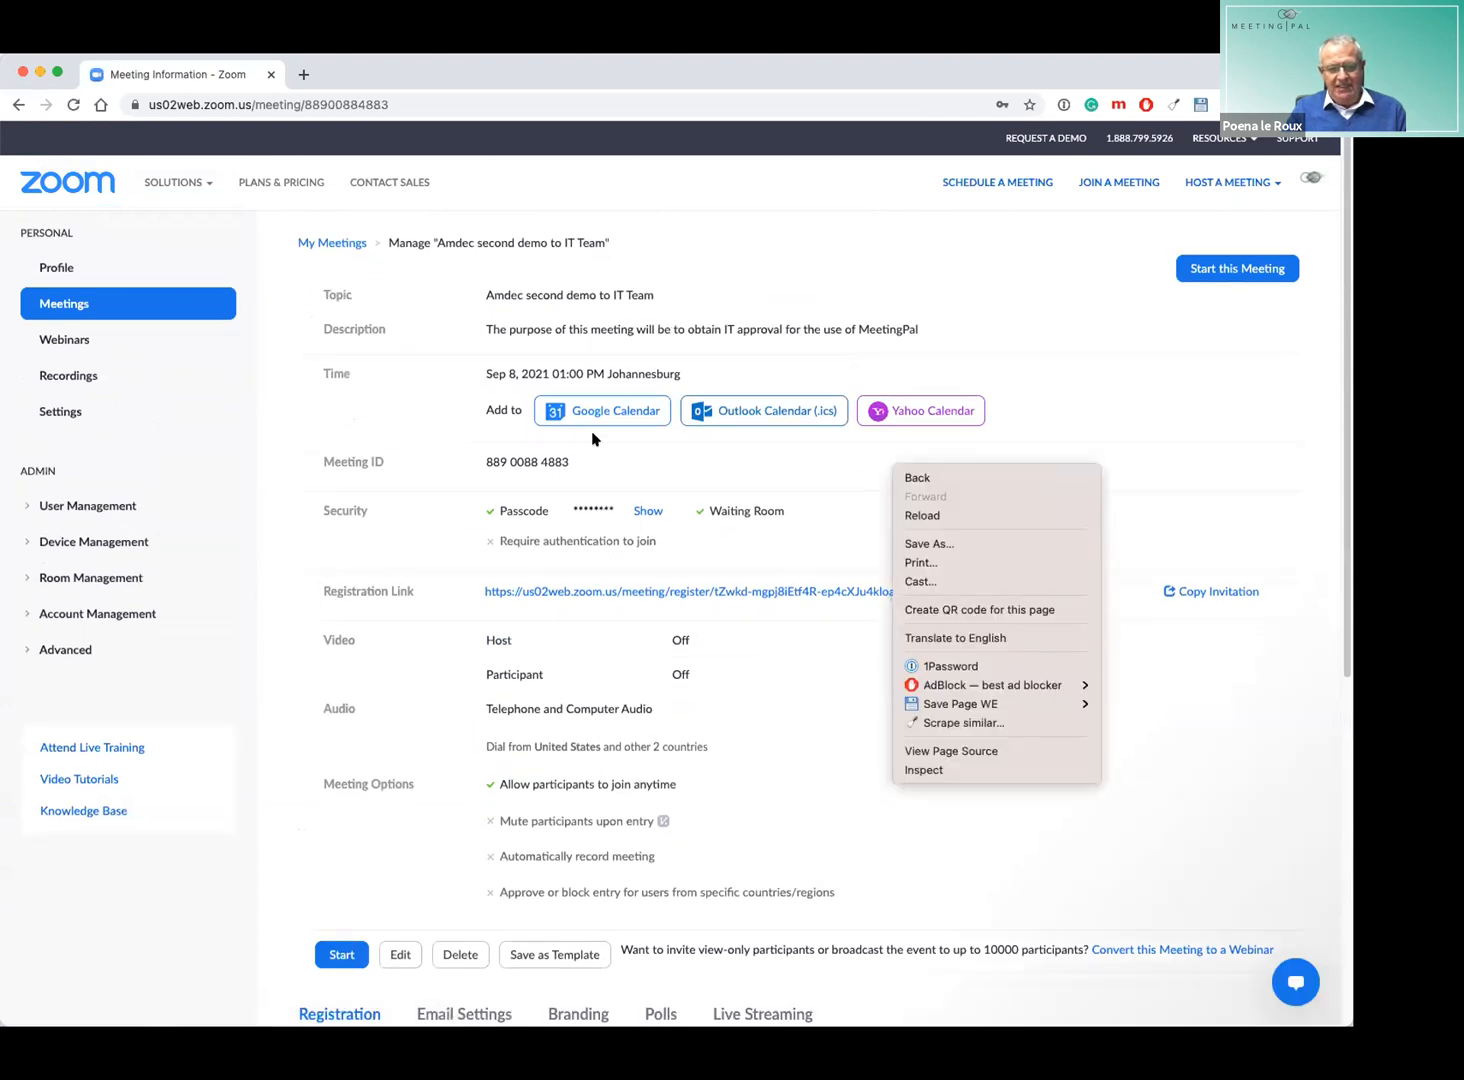
left_click(1262, 451)
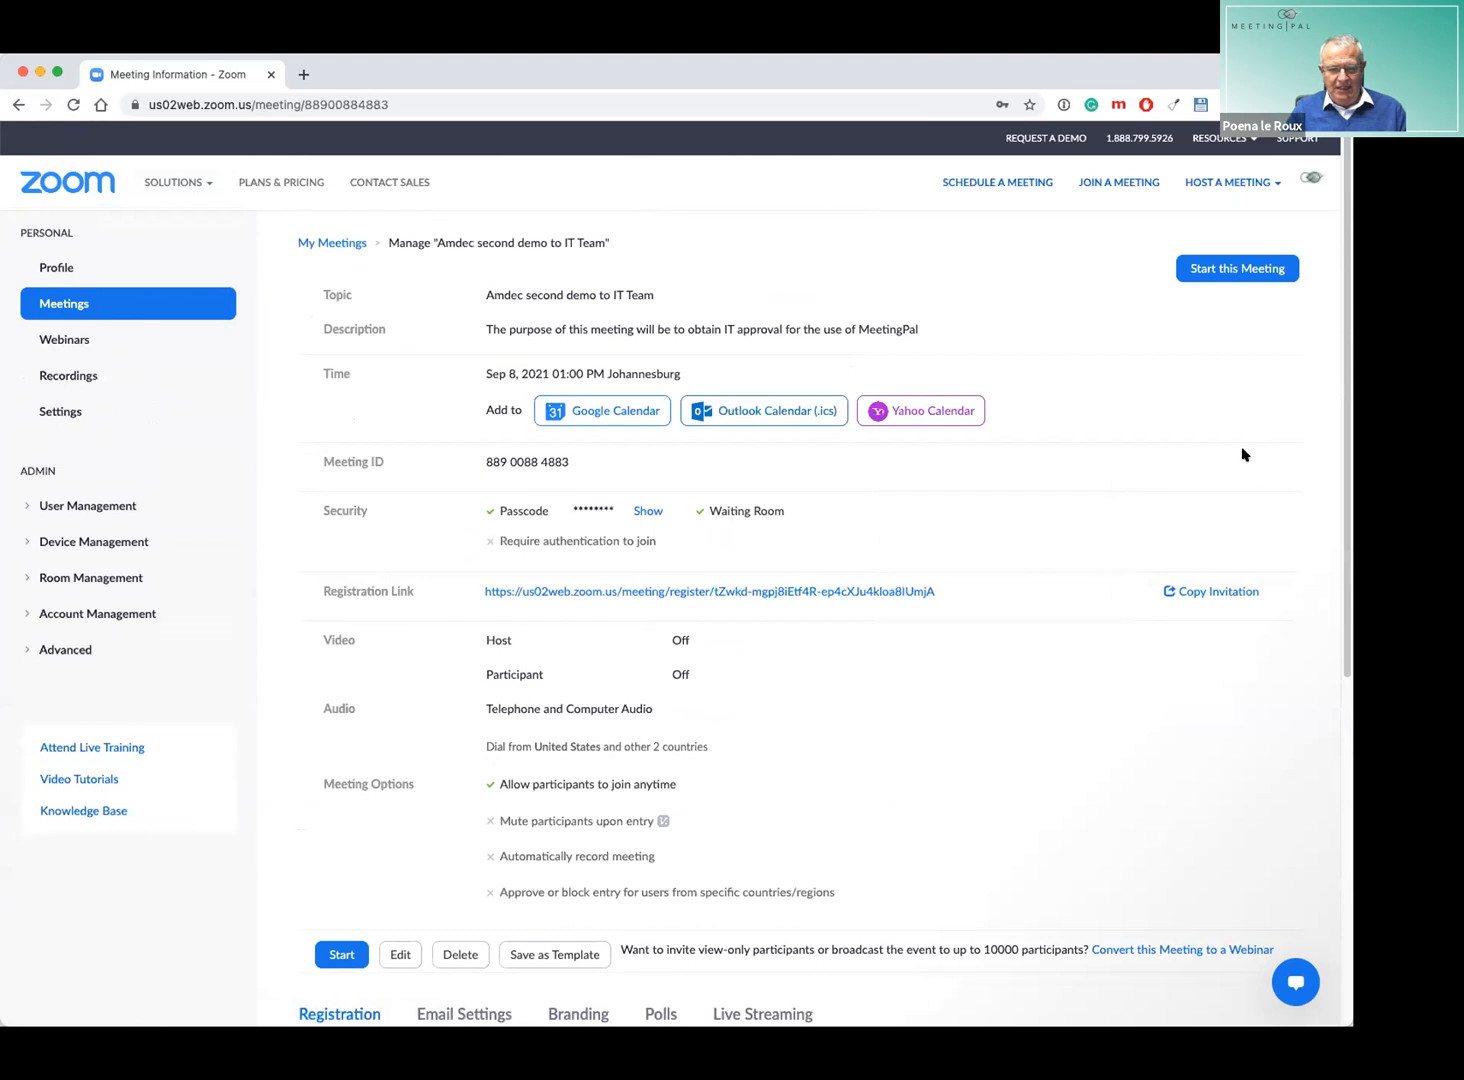
scroll(1243, 451, "down", 1)
scroll(1106, 446, "up", 1)
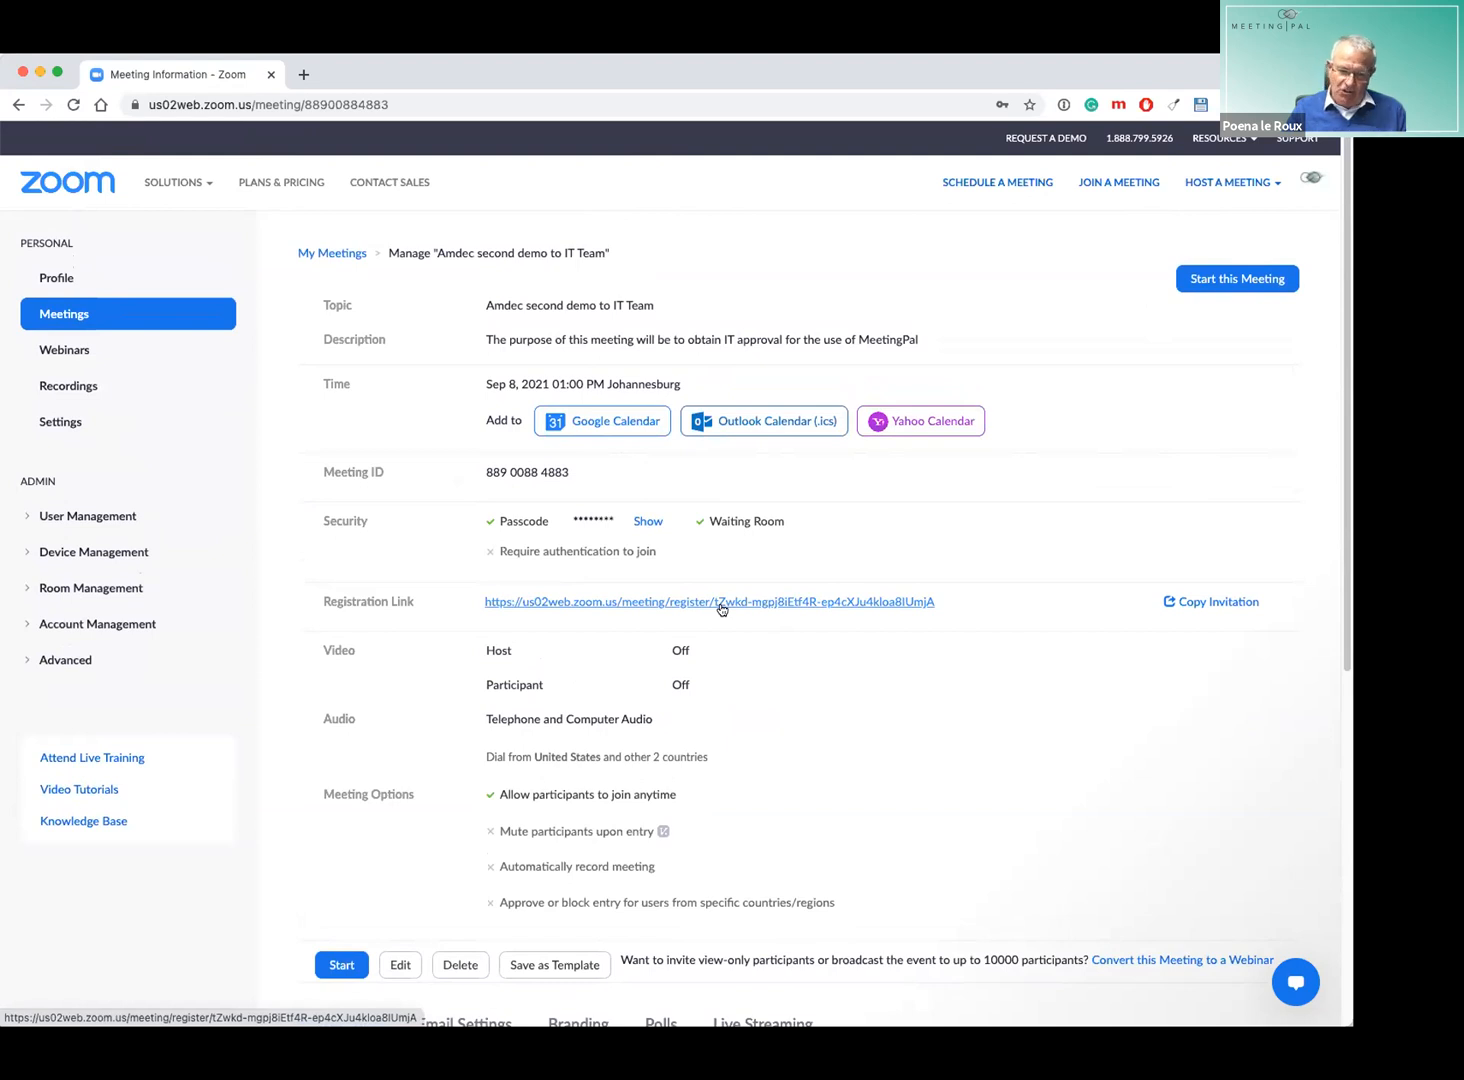
scroll(721, 609, "down", 1)
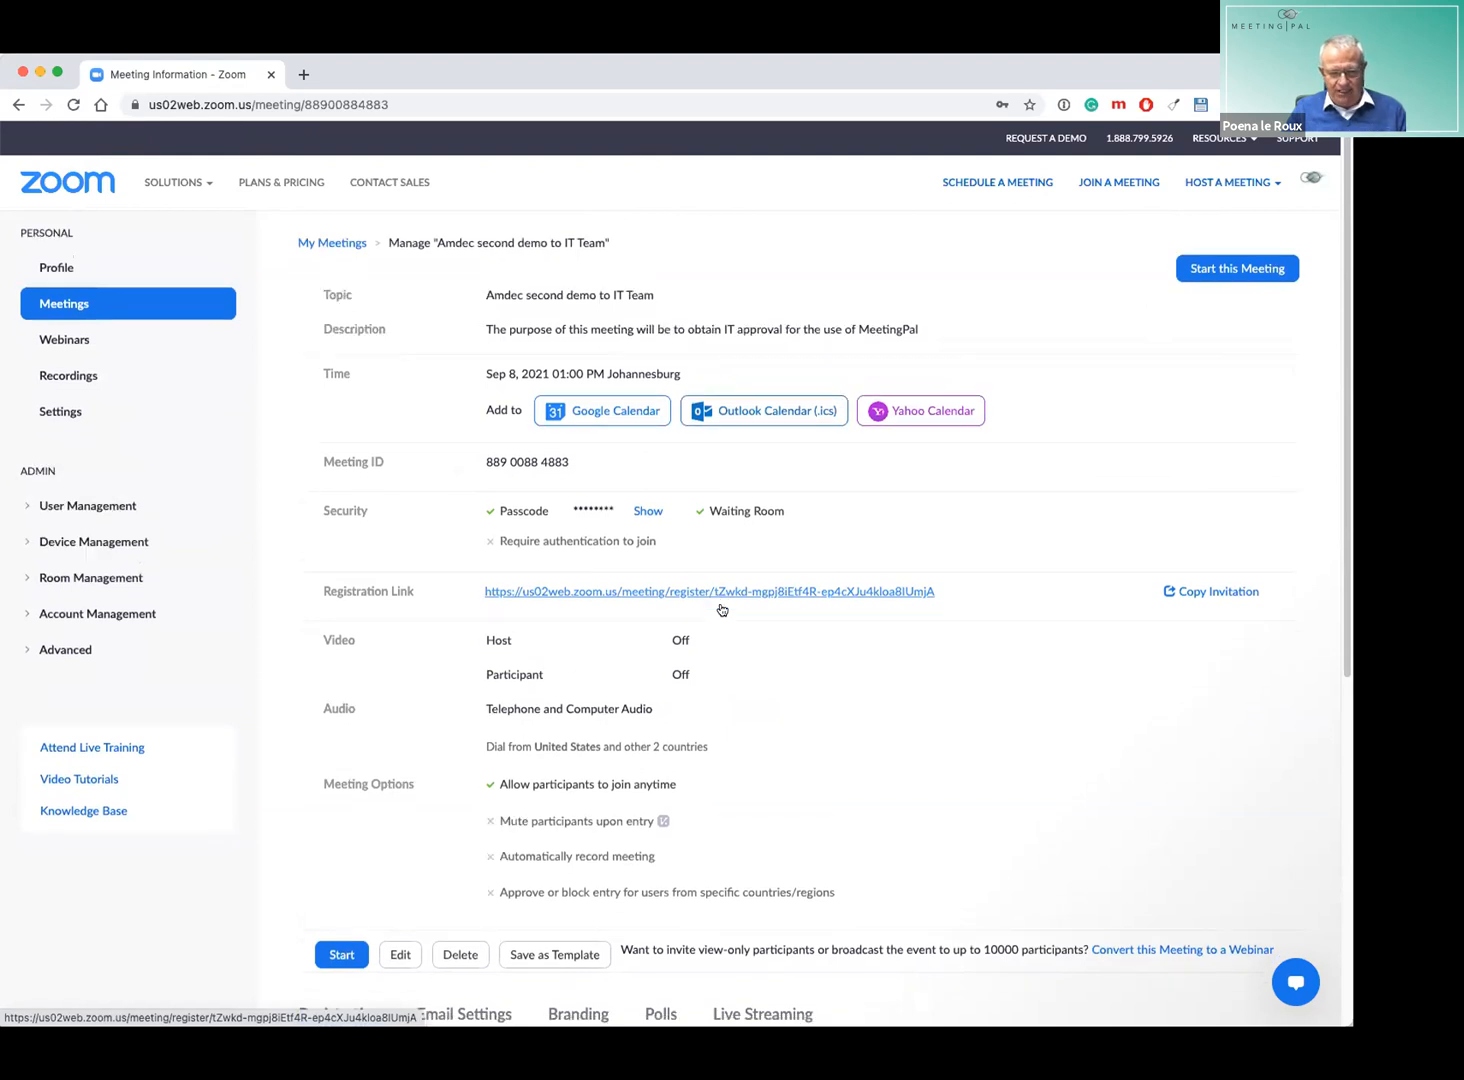
Review the saved meeting's details, from topic and registration link down to the registration options.
scroll(721, 609, "down", 1)
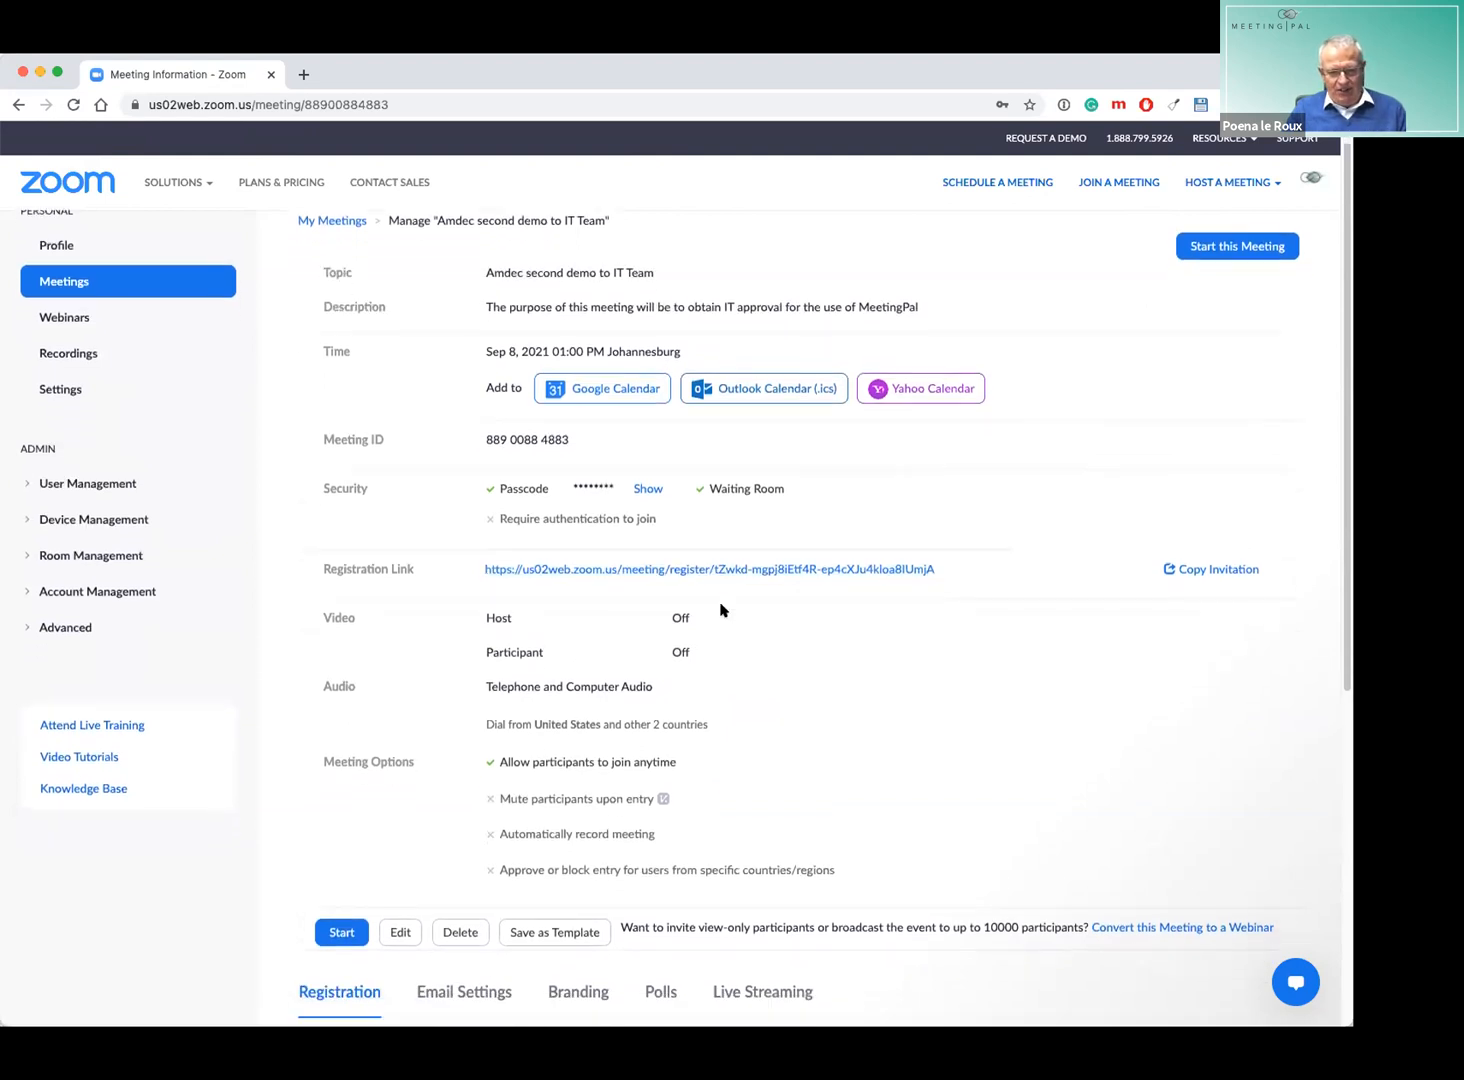
scroll(721, 609, "down", 2)
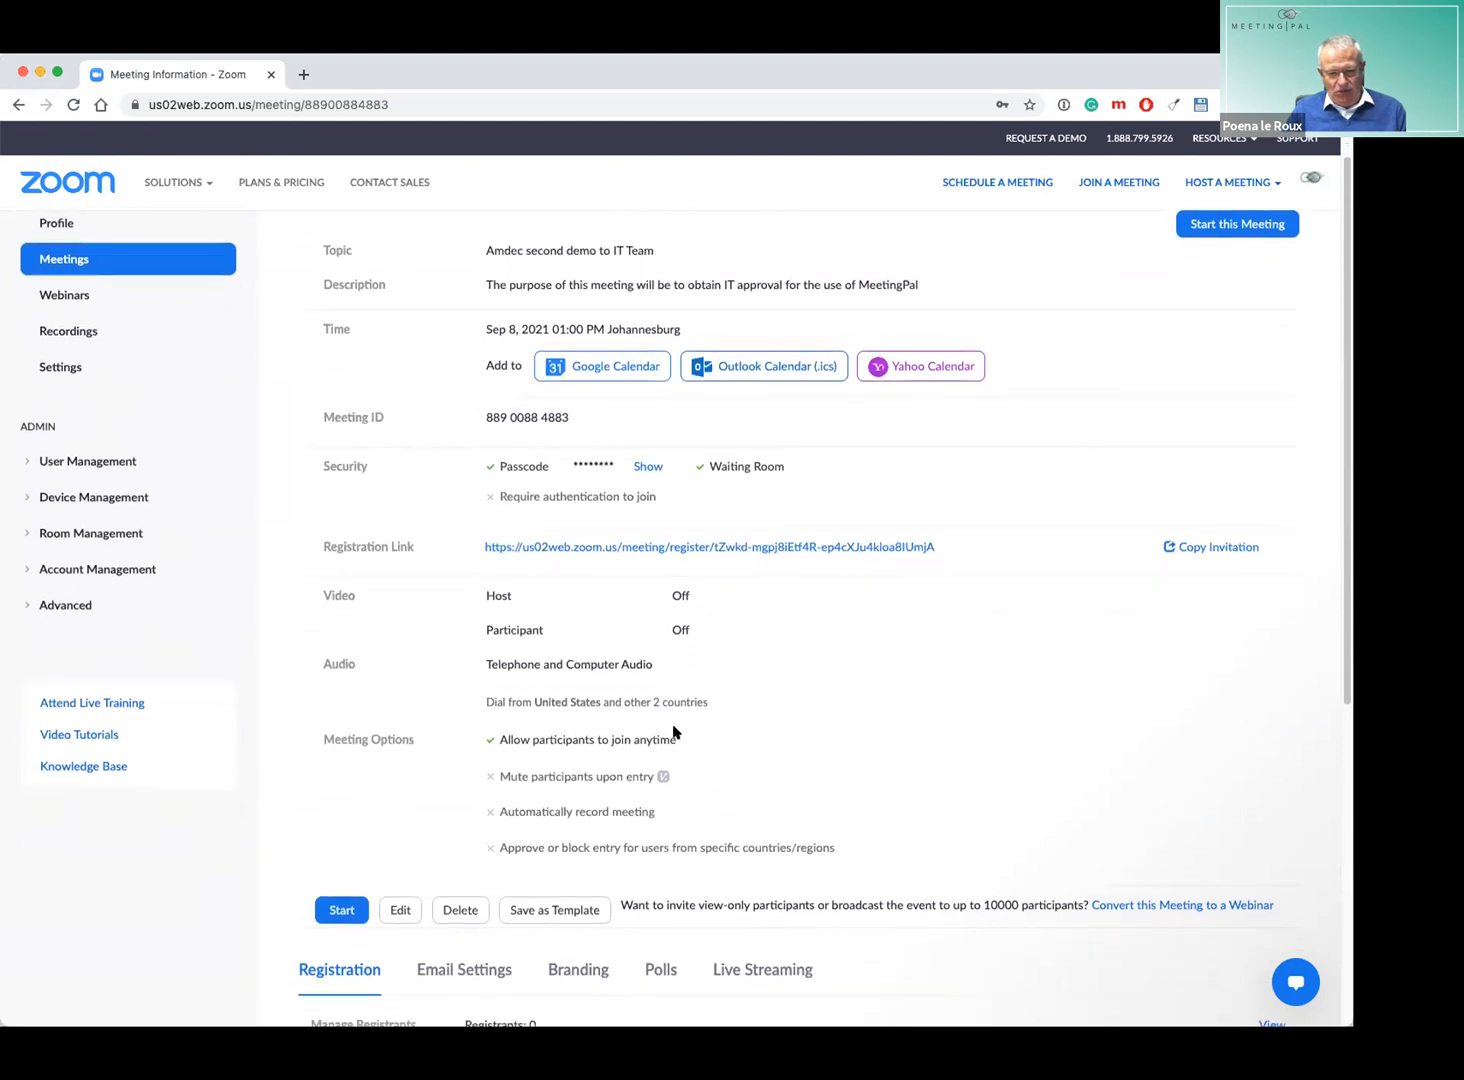
scroll(710, 718, "down", 2)
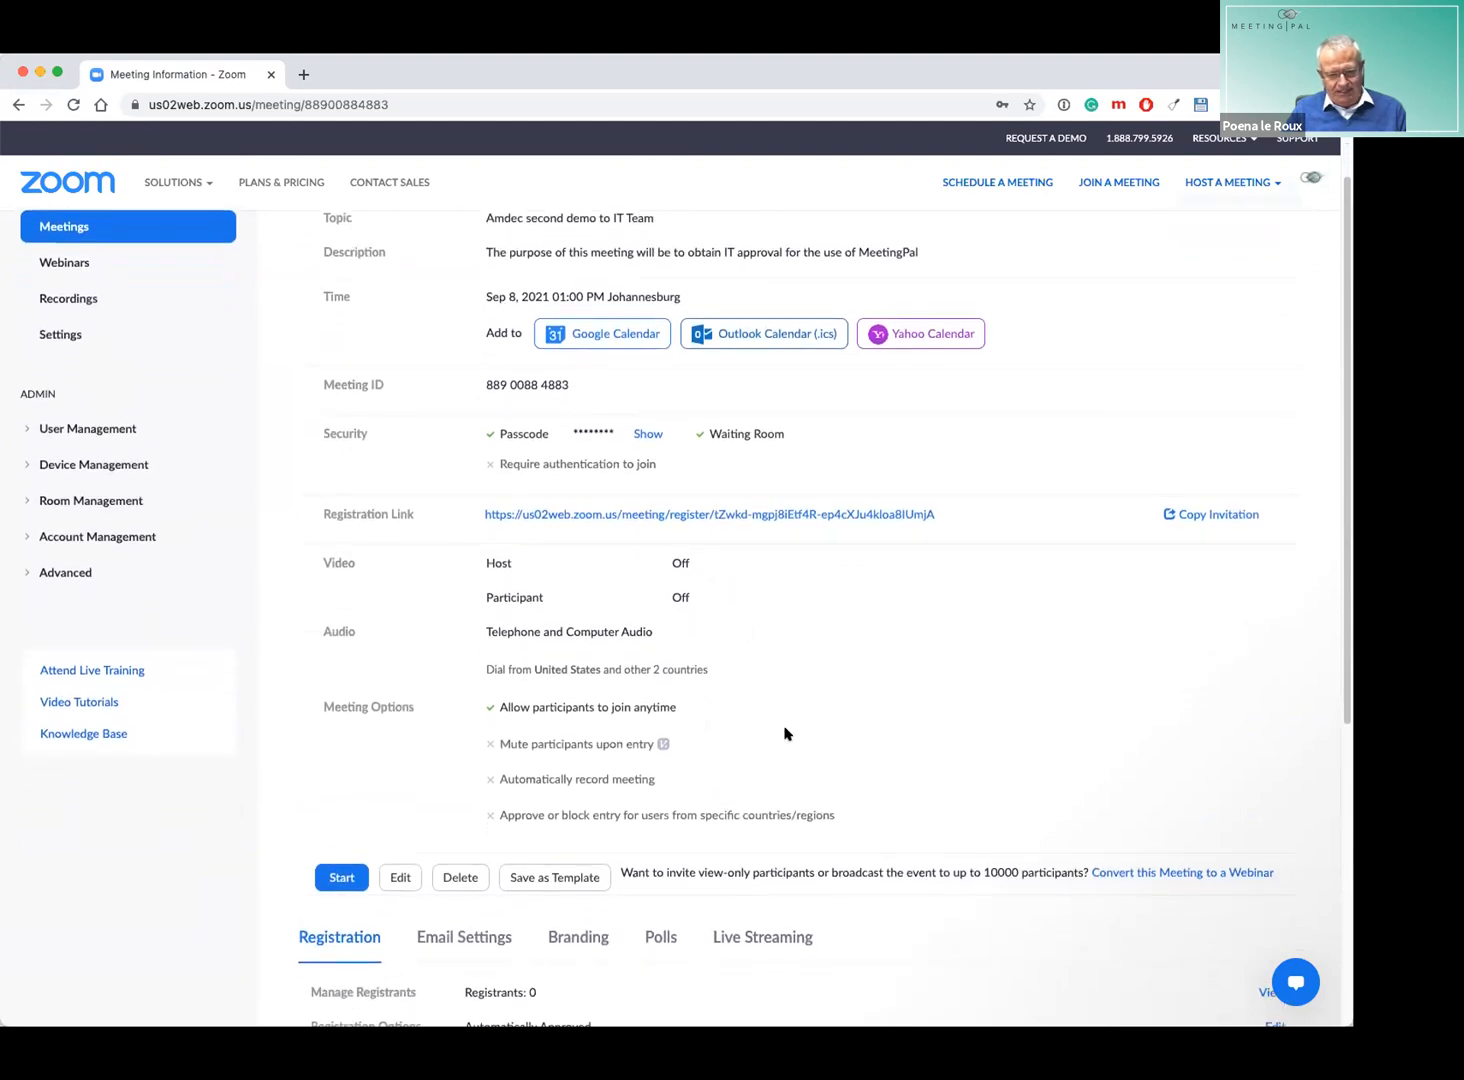
scroll(785, 735, "down", 3)
scroll(845, 571, "down", 1)
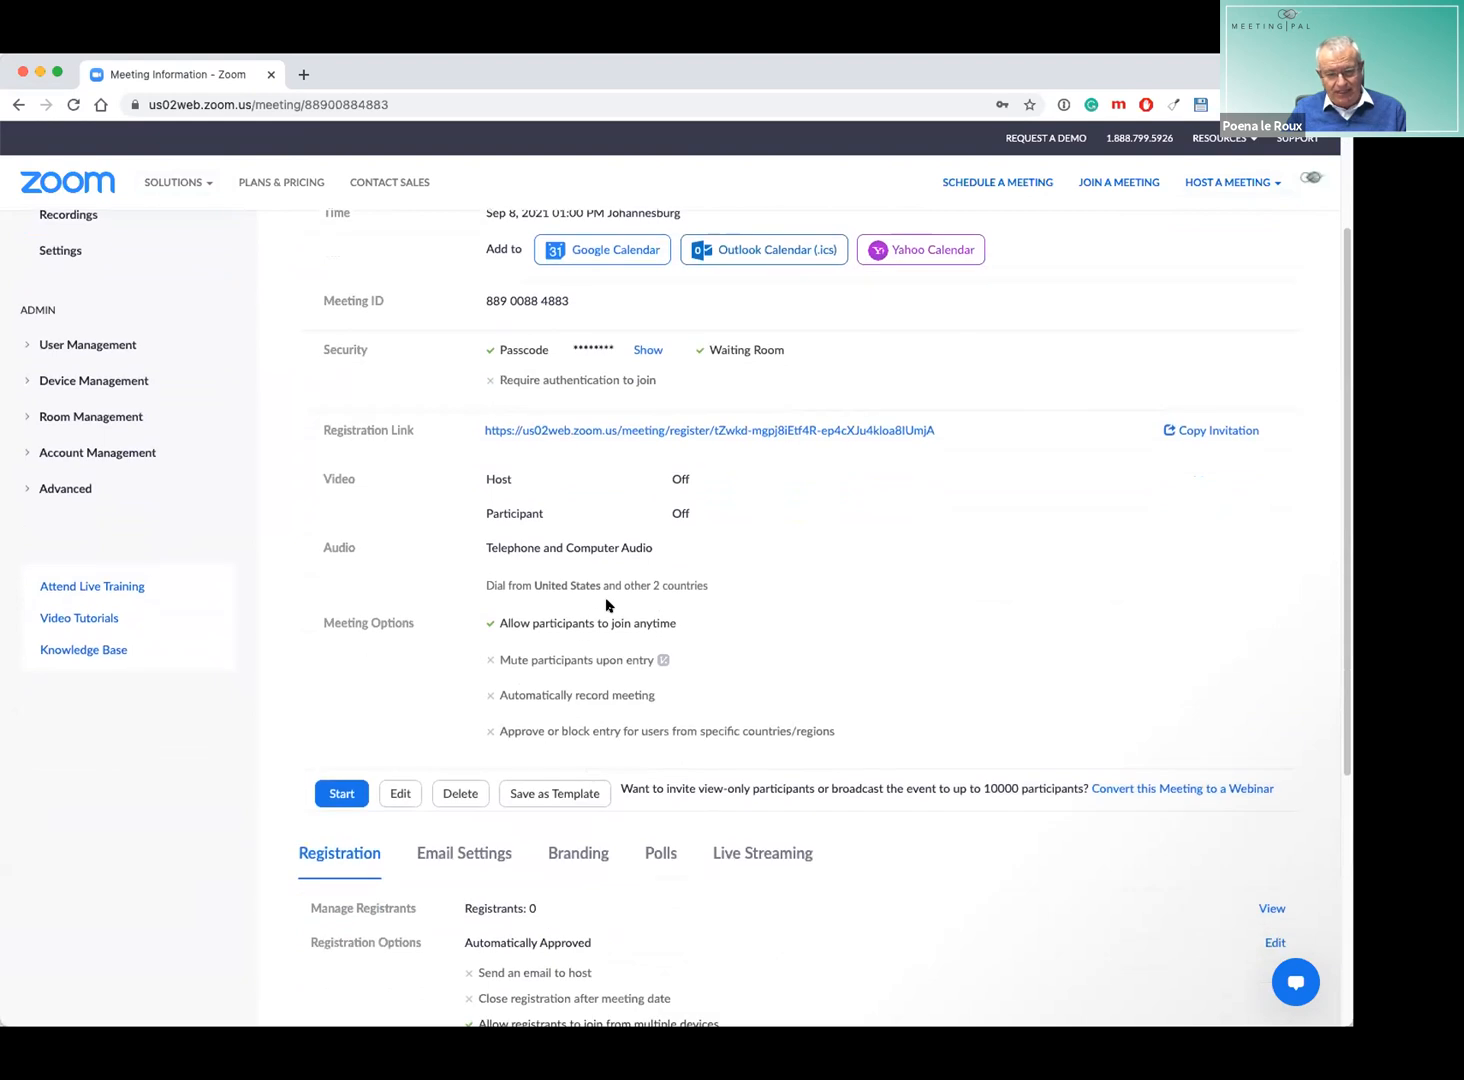
scroll(691, 889, "down", 3)
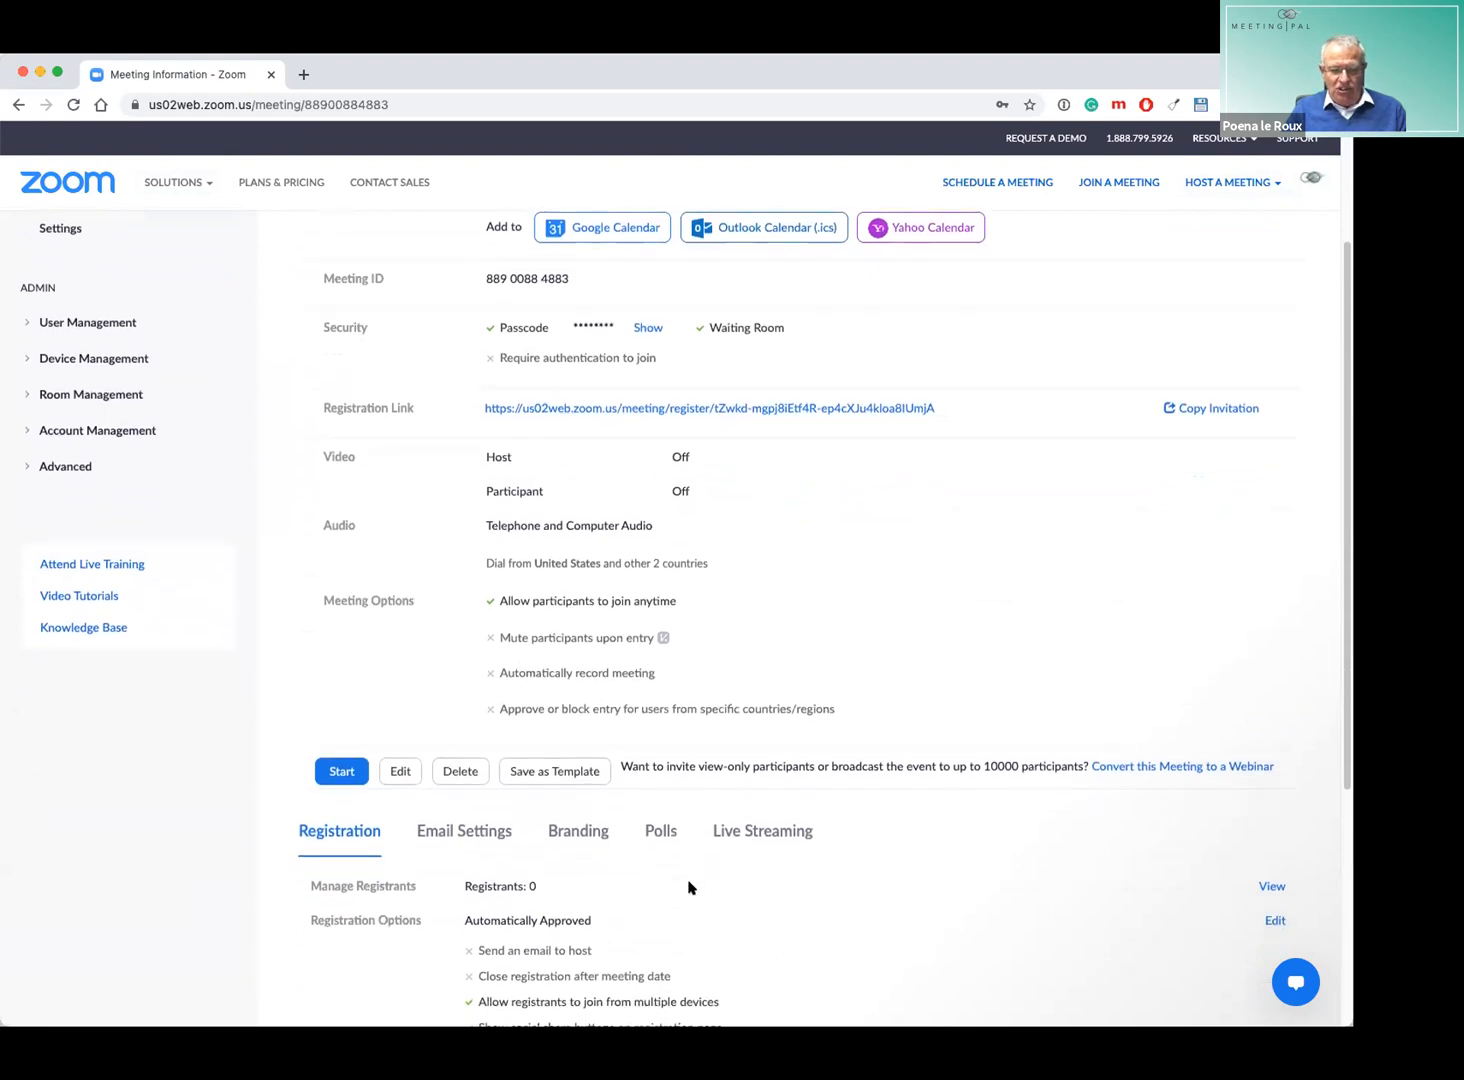
scroll(688, 887, "down", 2)
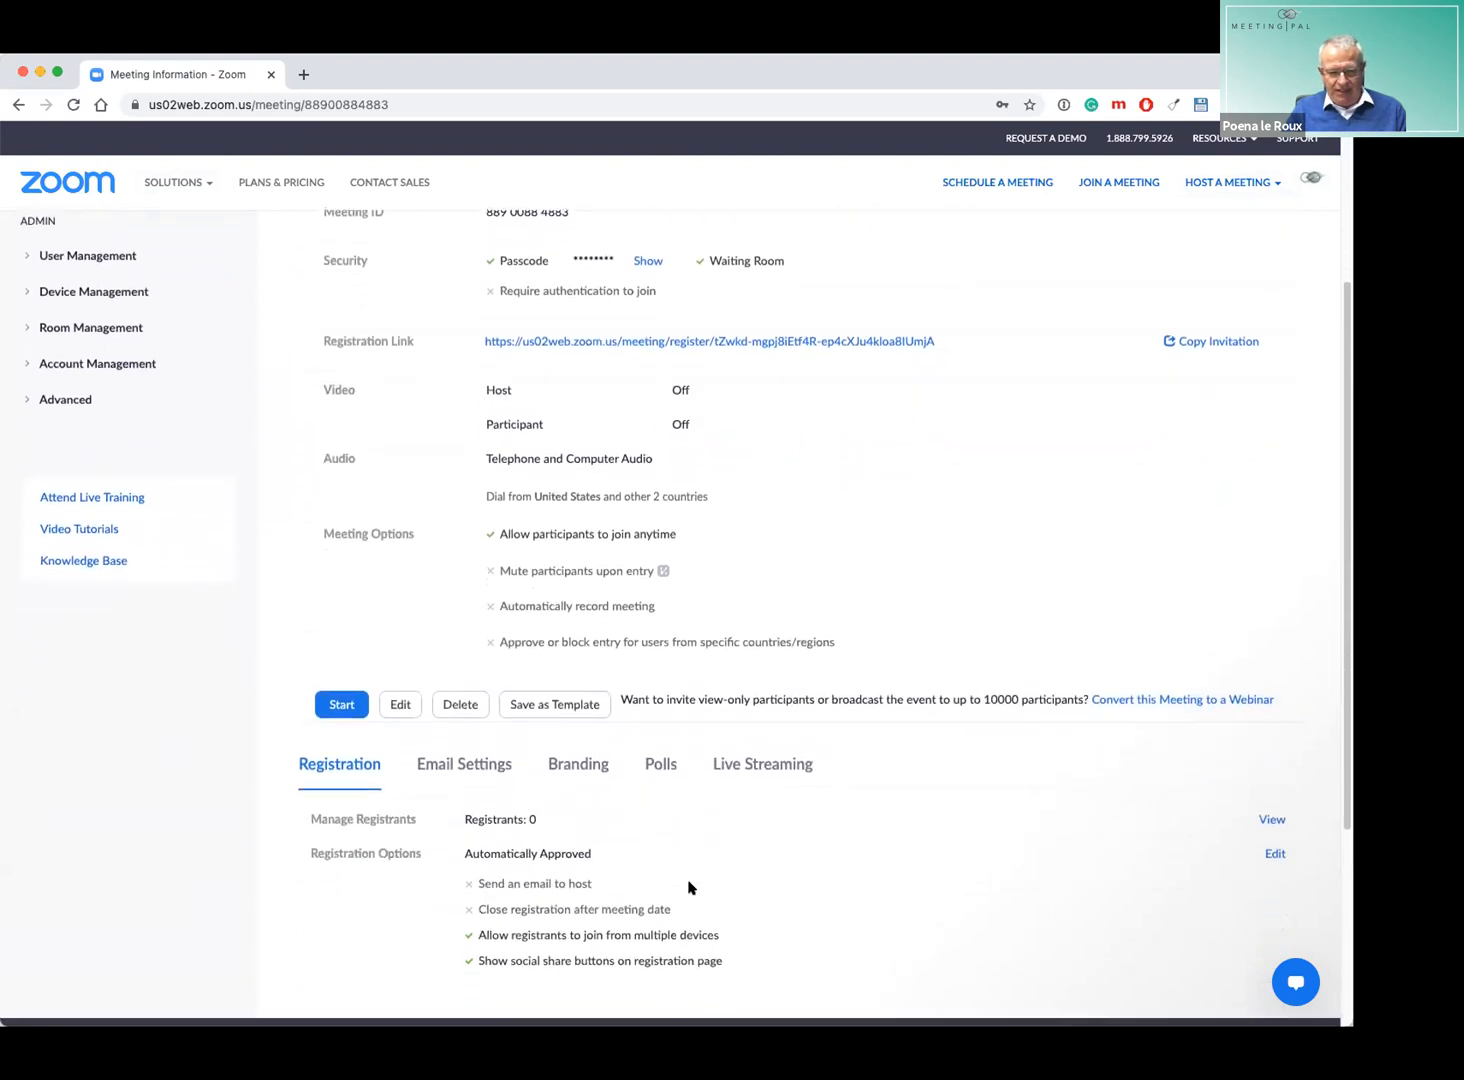
Look through the saved meeting's Branding, Polls and Live Streaming settings.
left_click(583, 766)
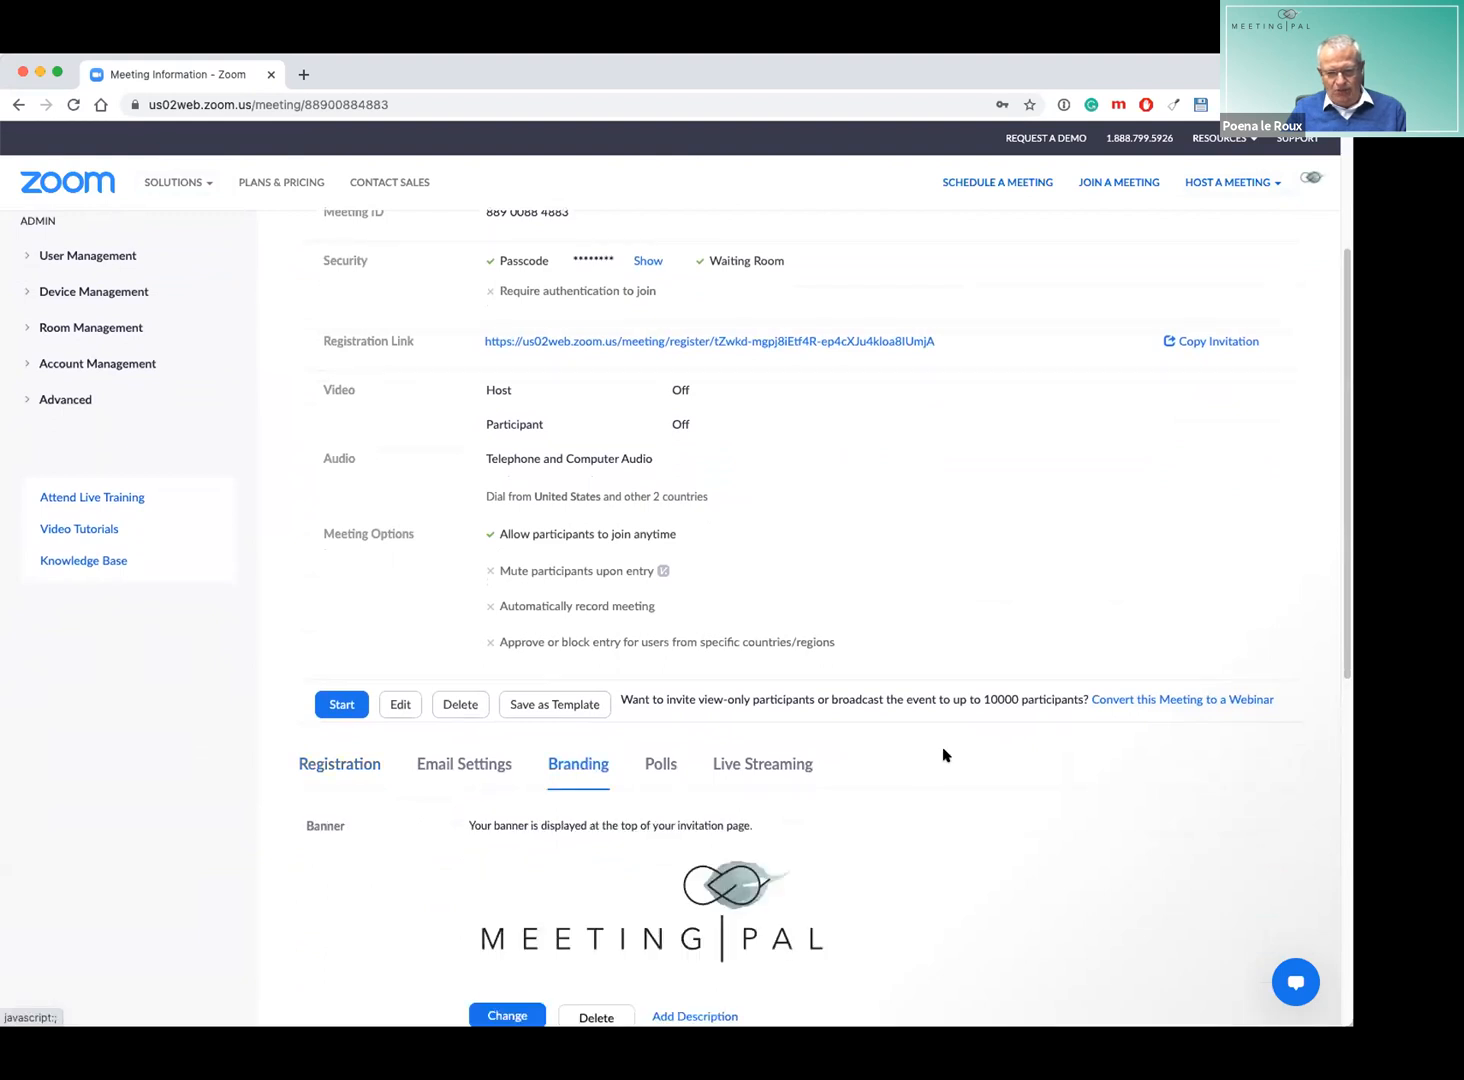
scroll(946, 755, "down", 2)
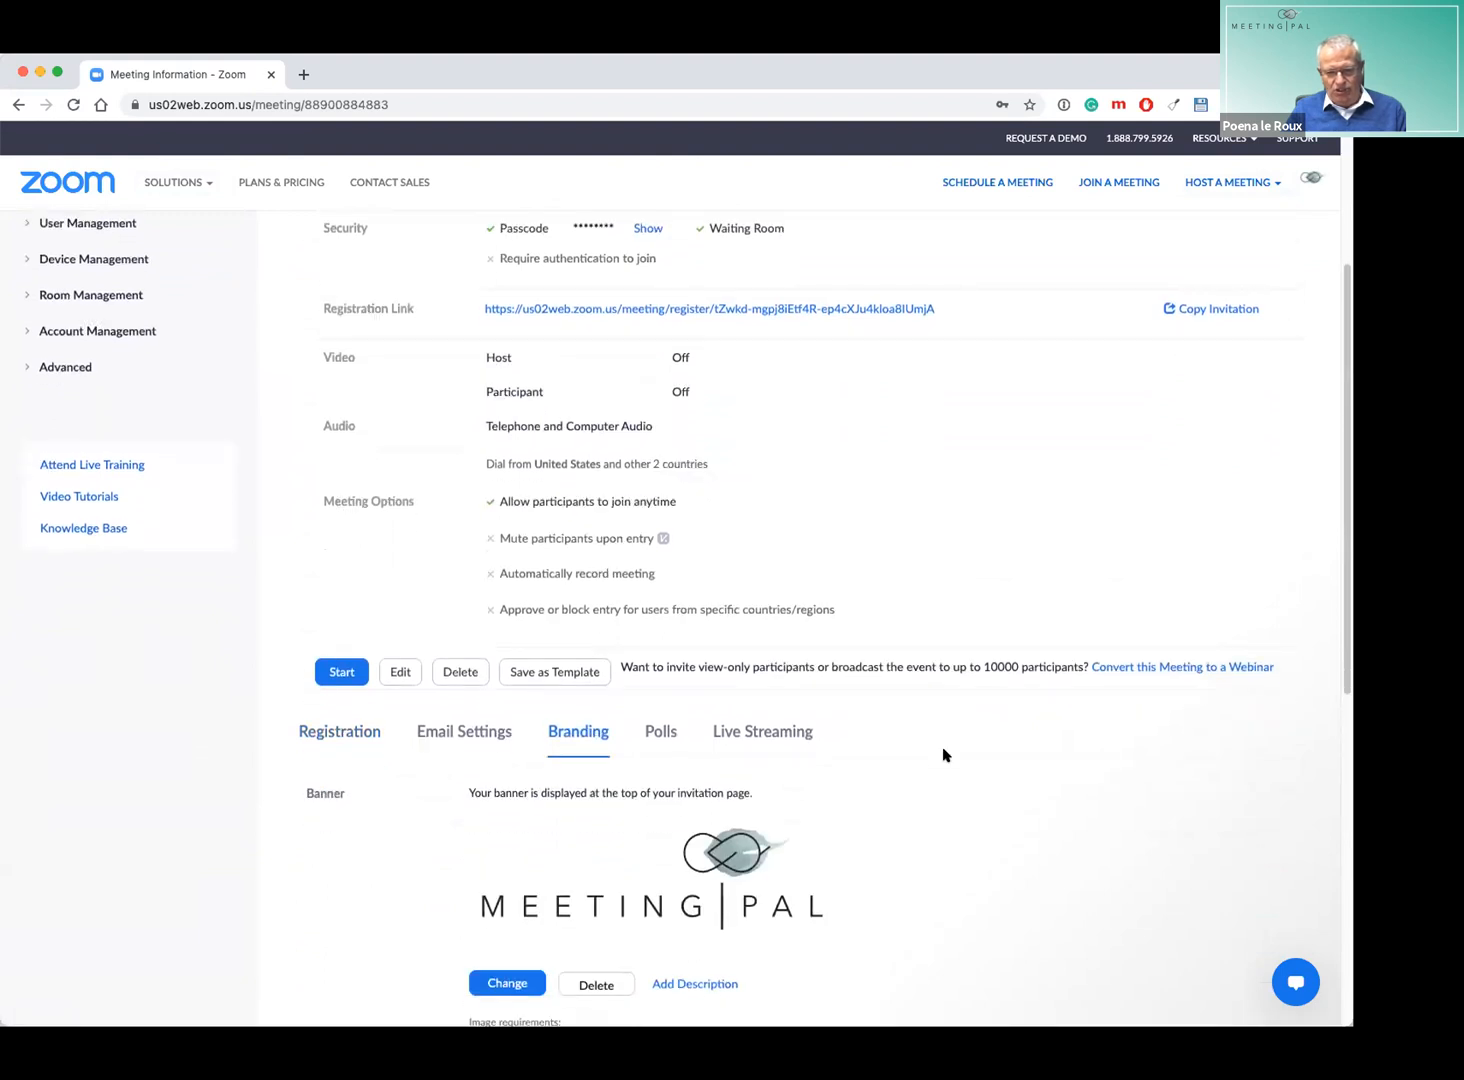
left_click(659, 735)
scroll(659, 735, "down", 2)
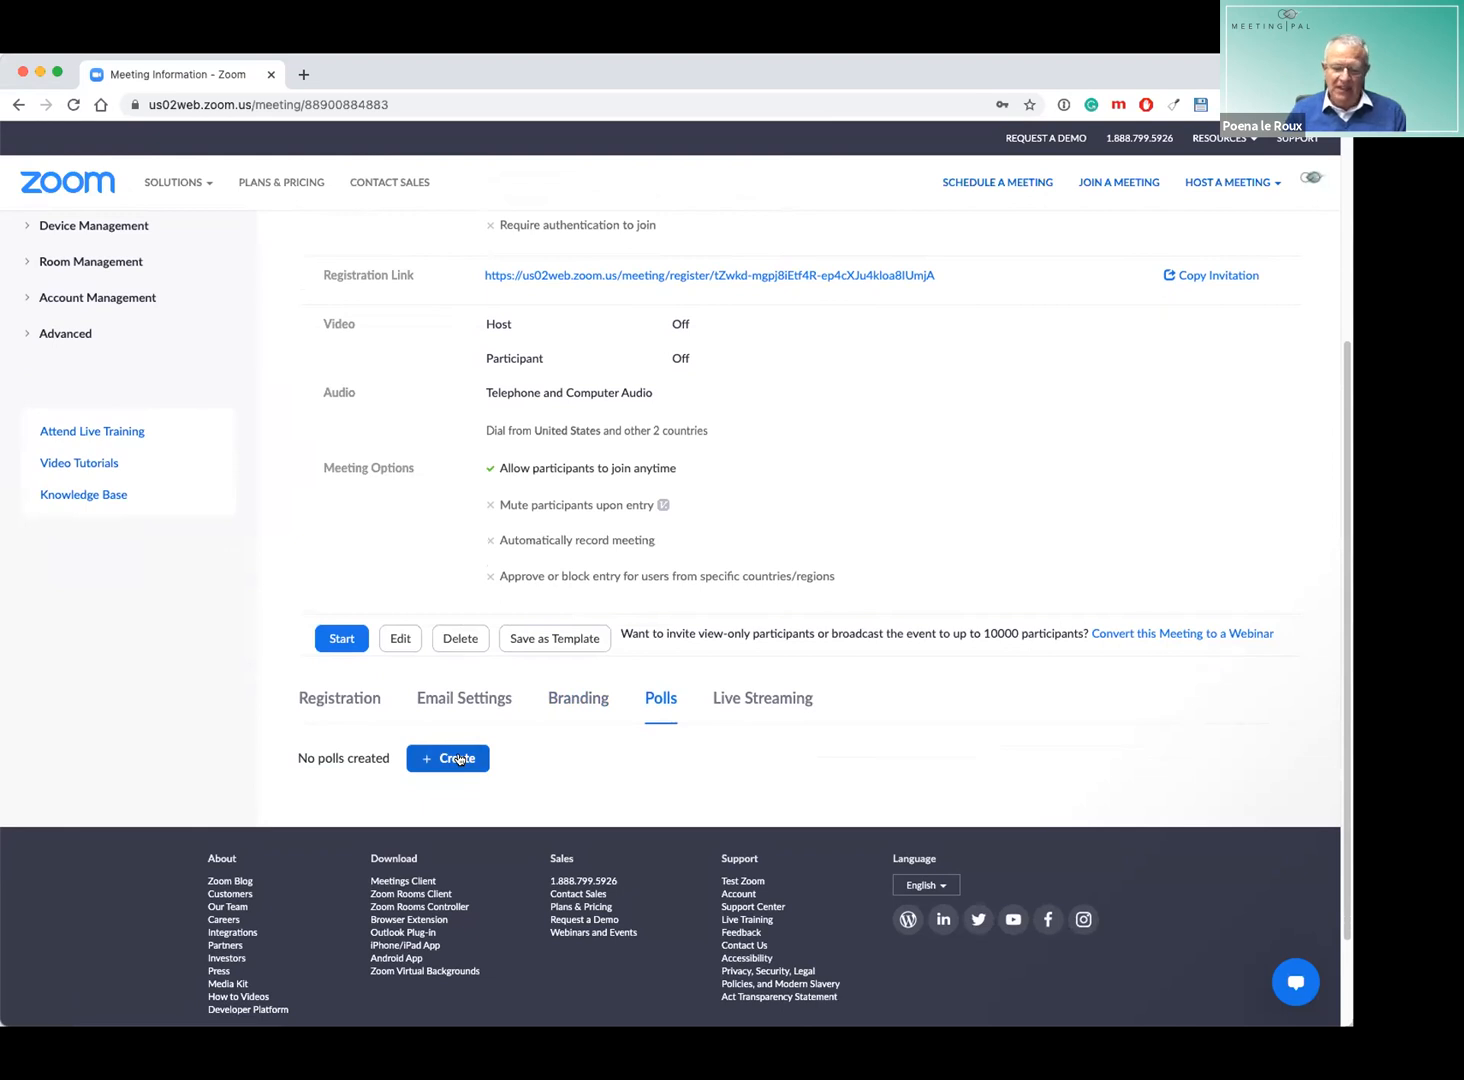
left_click(796, 711)
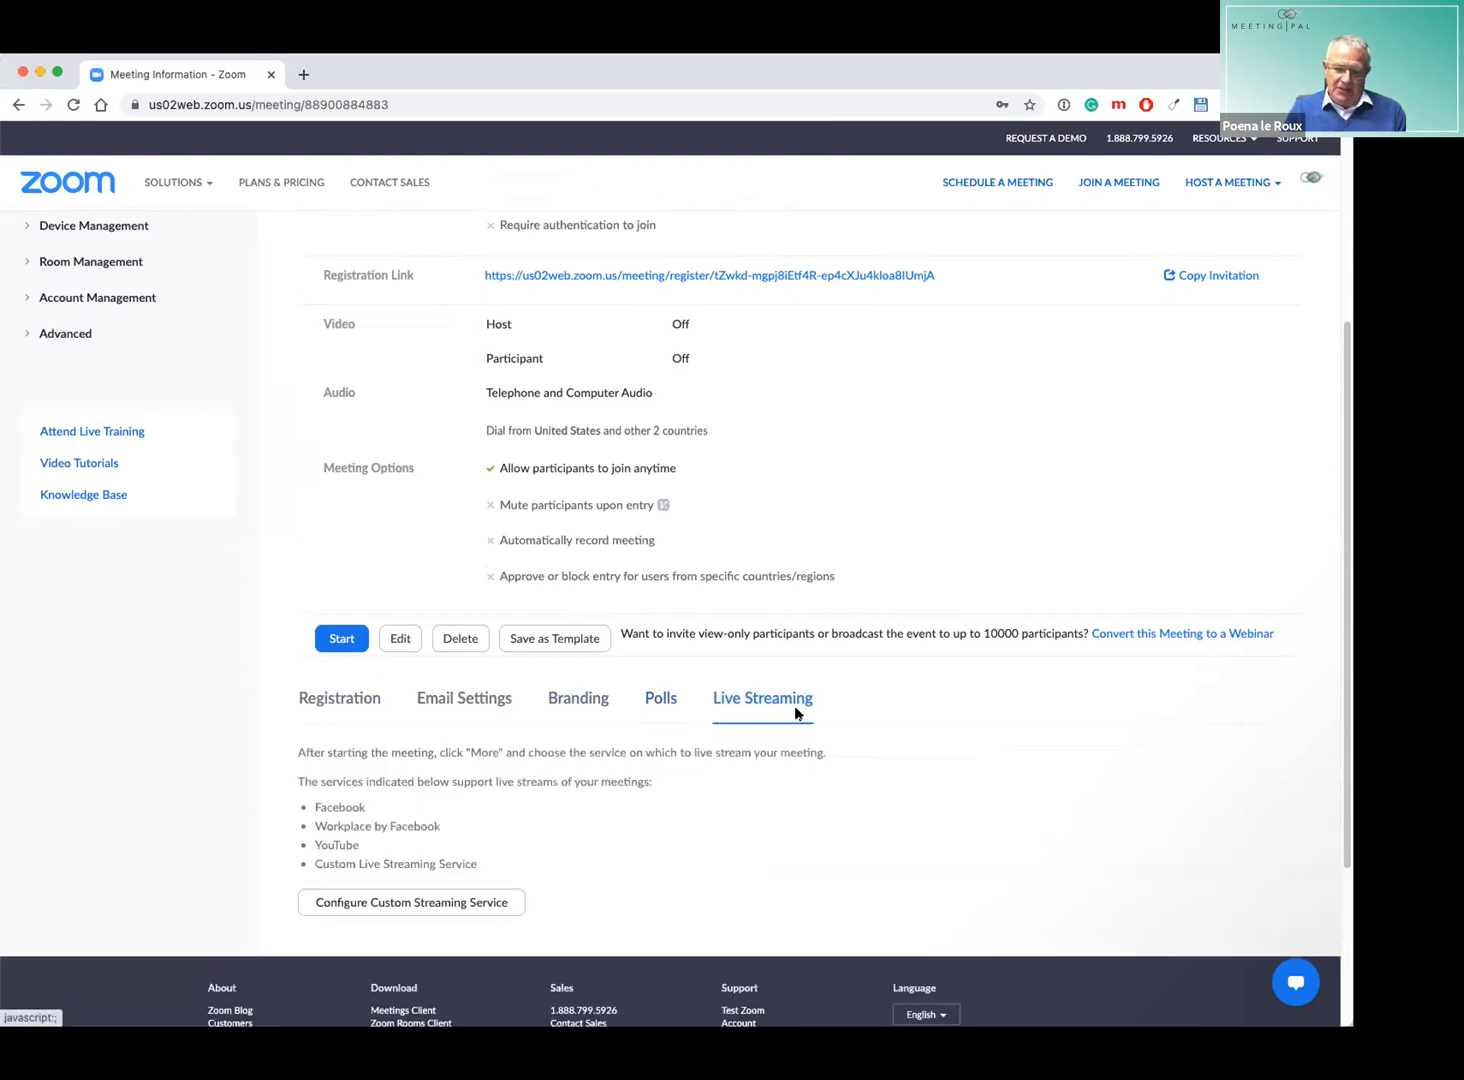
scroll(796, 711, "down", 1)
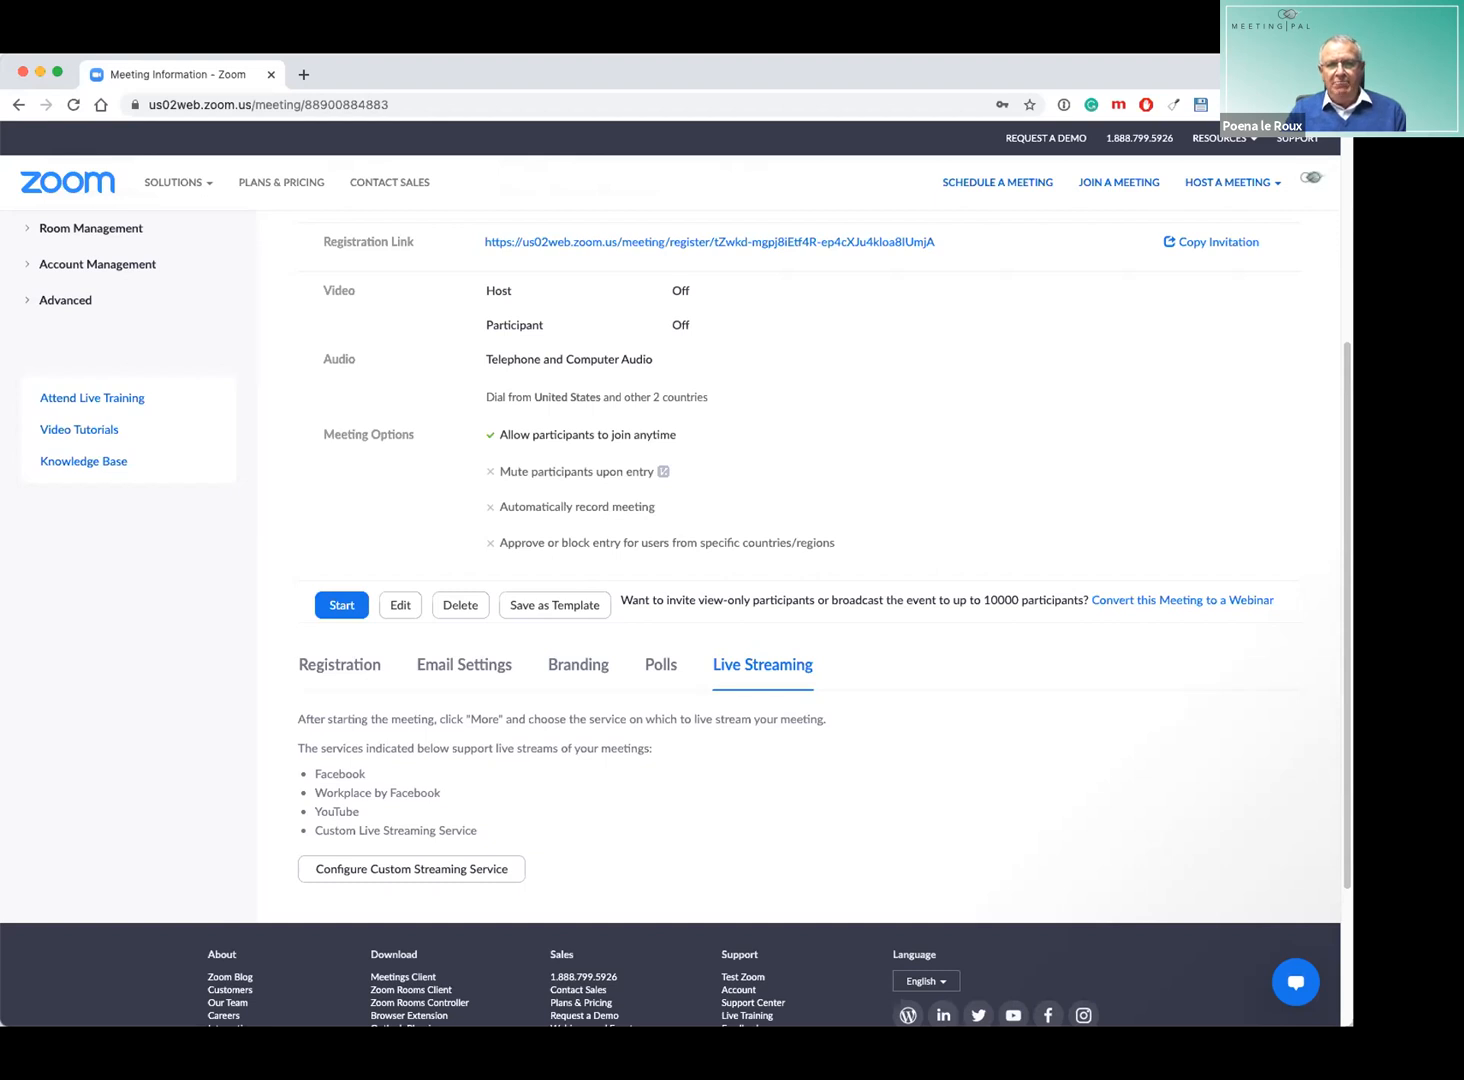
Go over the meeting summary once more and inspect the actions offered for its registration link.
scroll(637, 410, "up", 5)
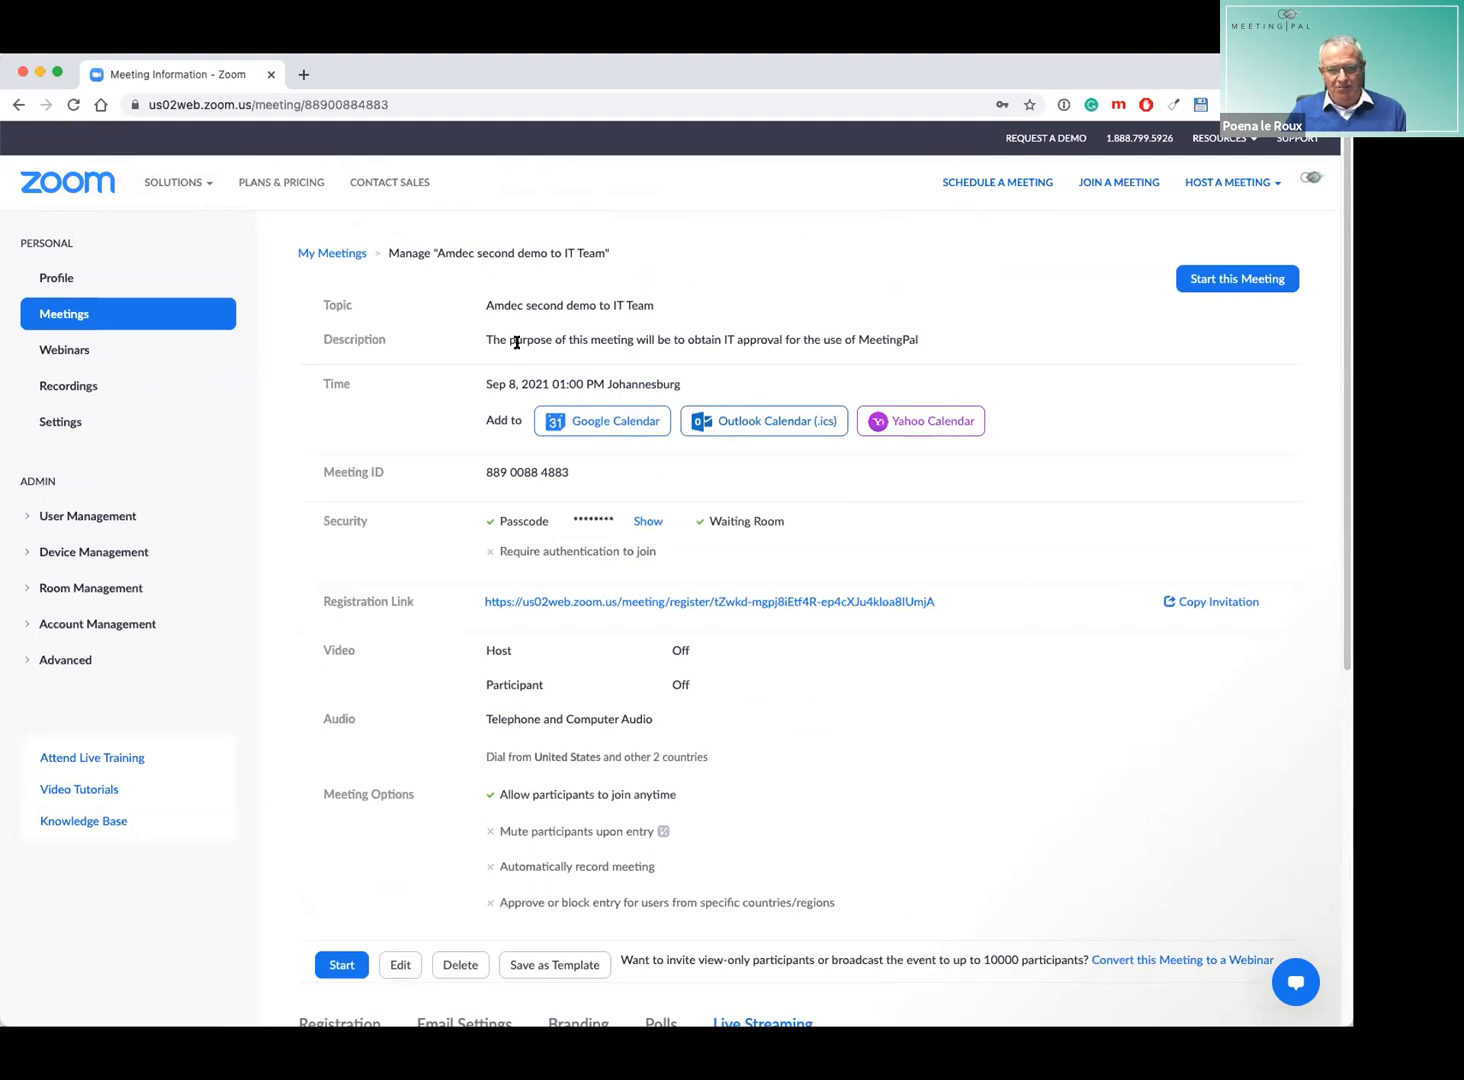
scroll(819, 311, "down", 1)
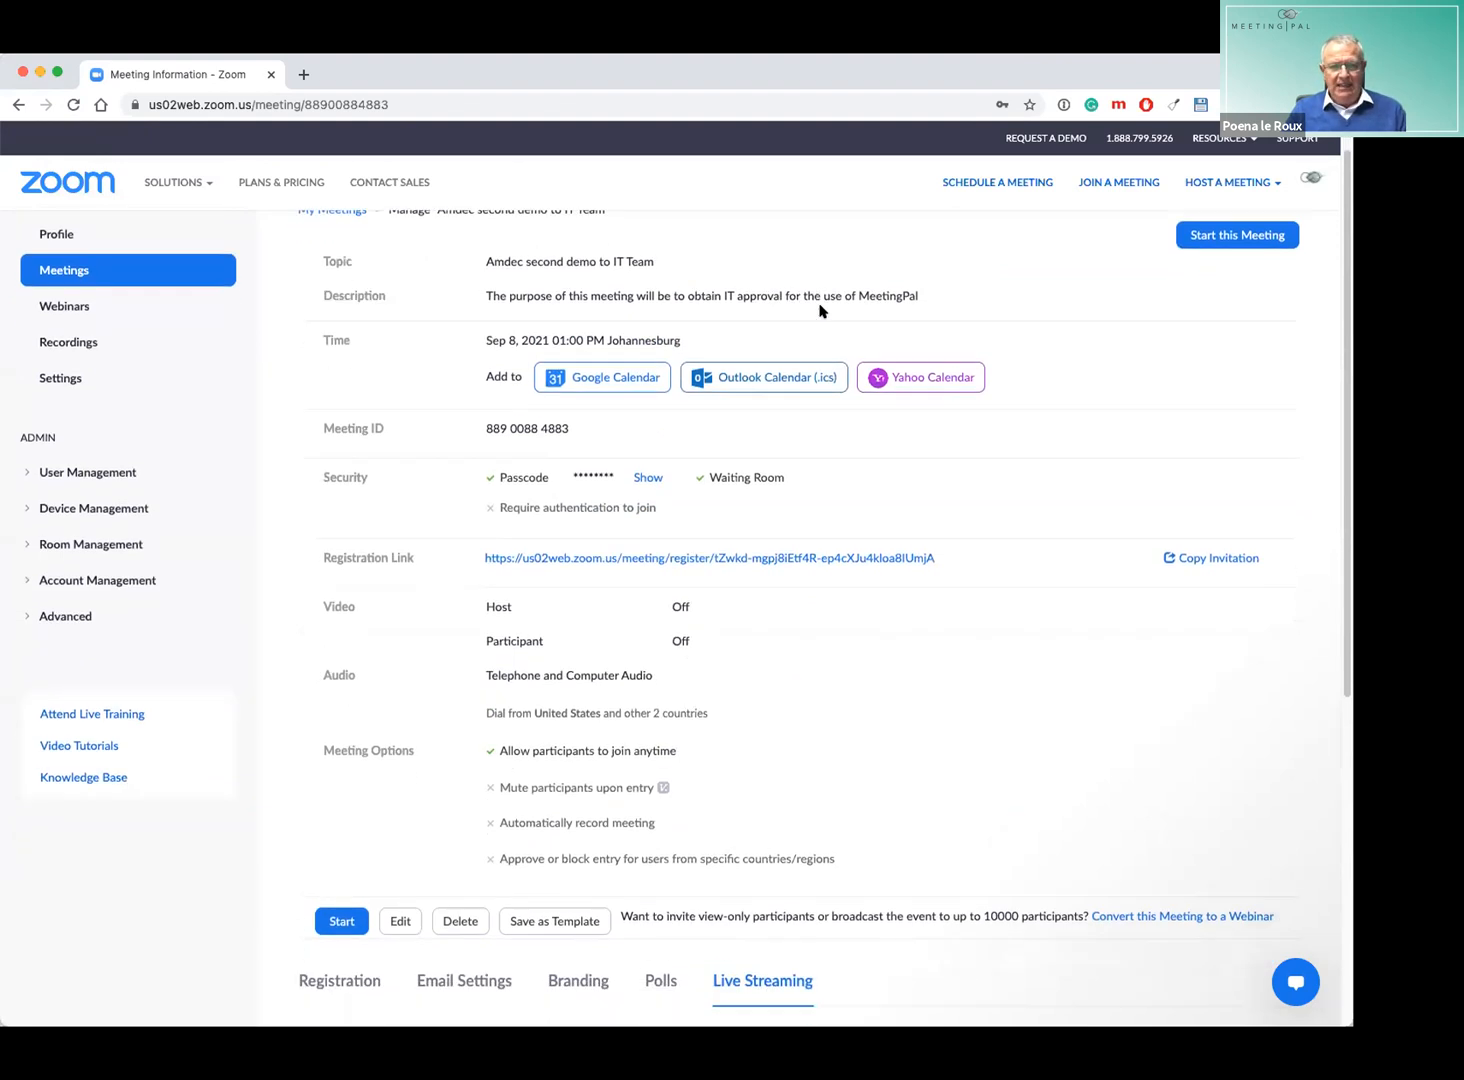
scroll(819, 311, "down", 3)
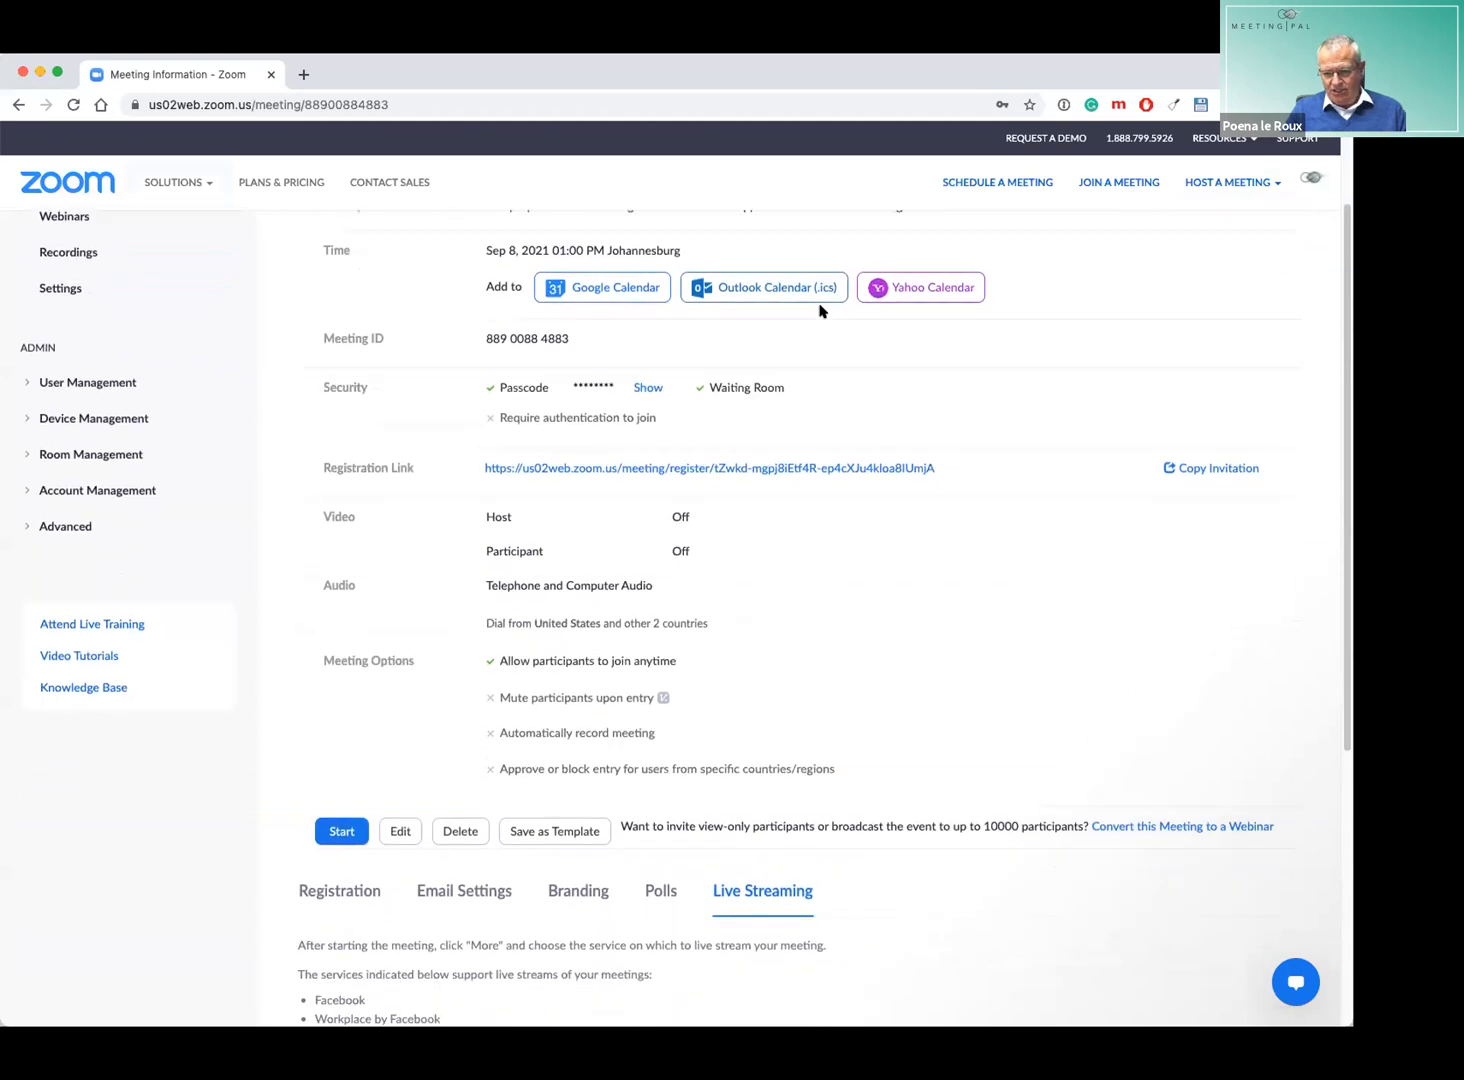
scroll(819, 311, "down", 1)
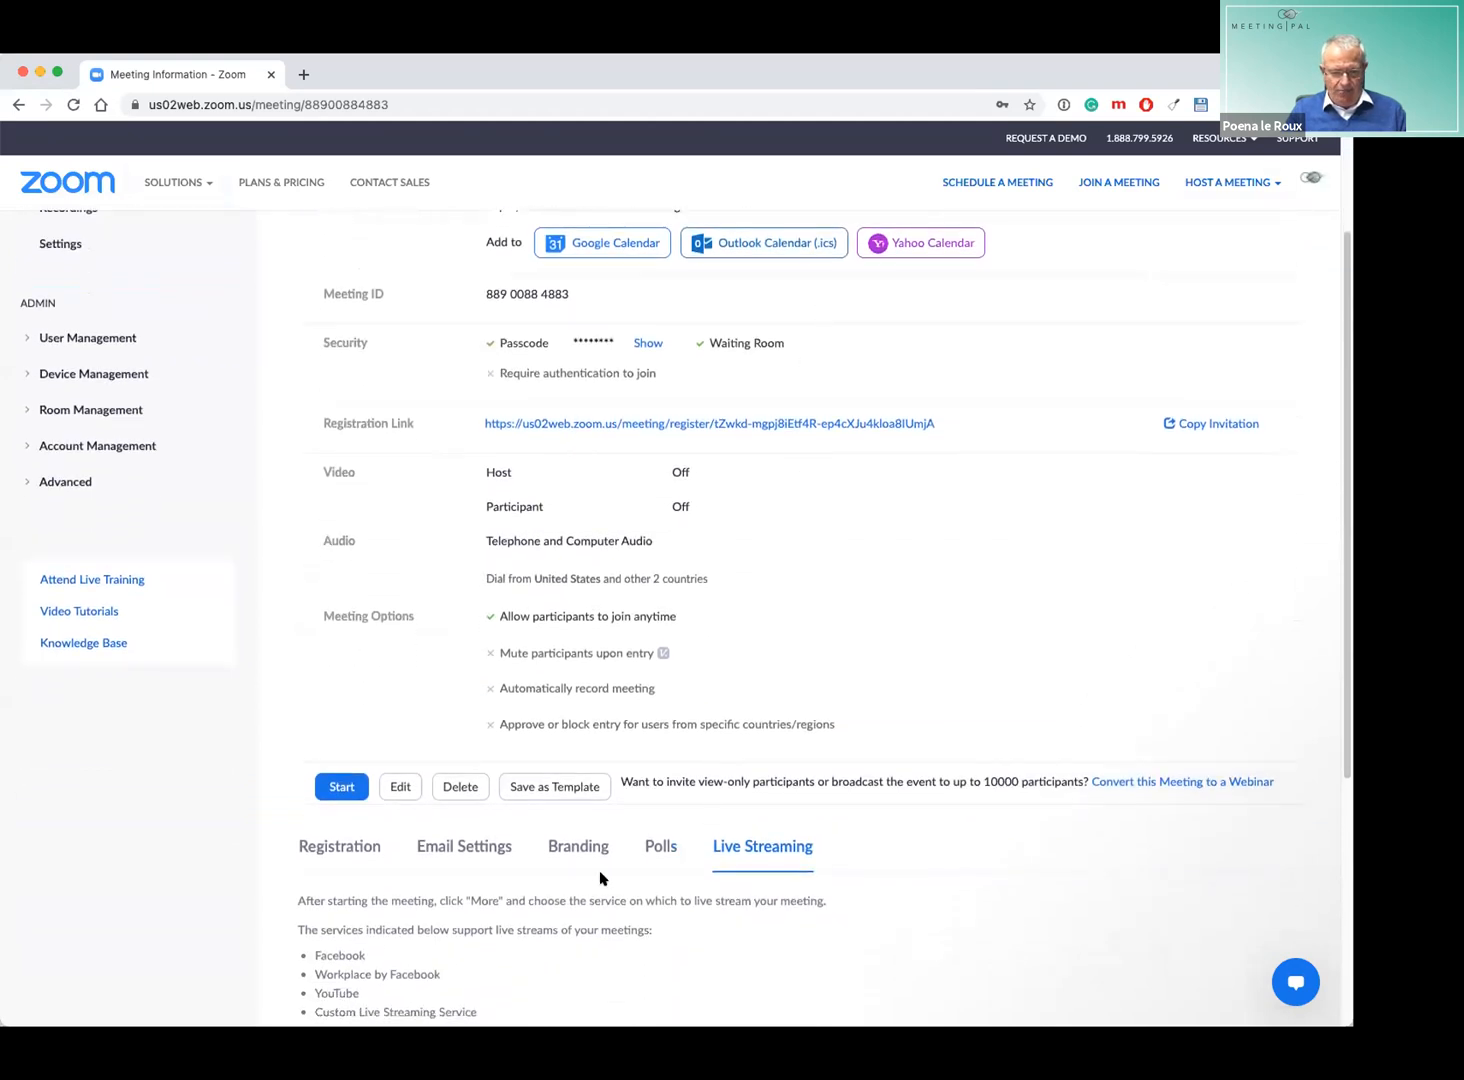
scroll(595, 869, "down", 1)
scroll(595, 869, "down", 4)
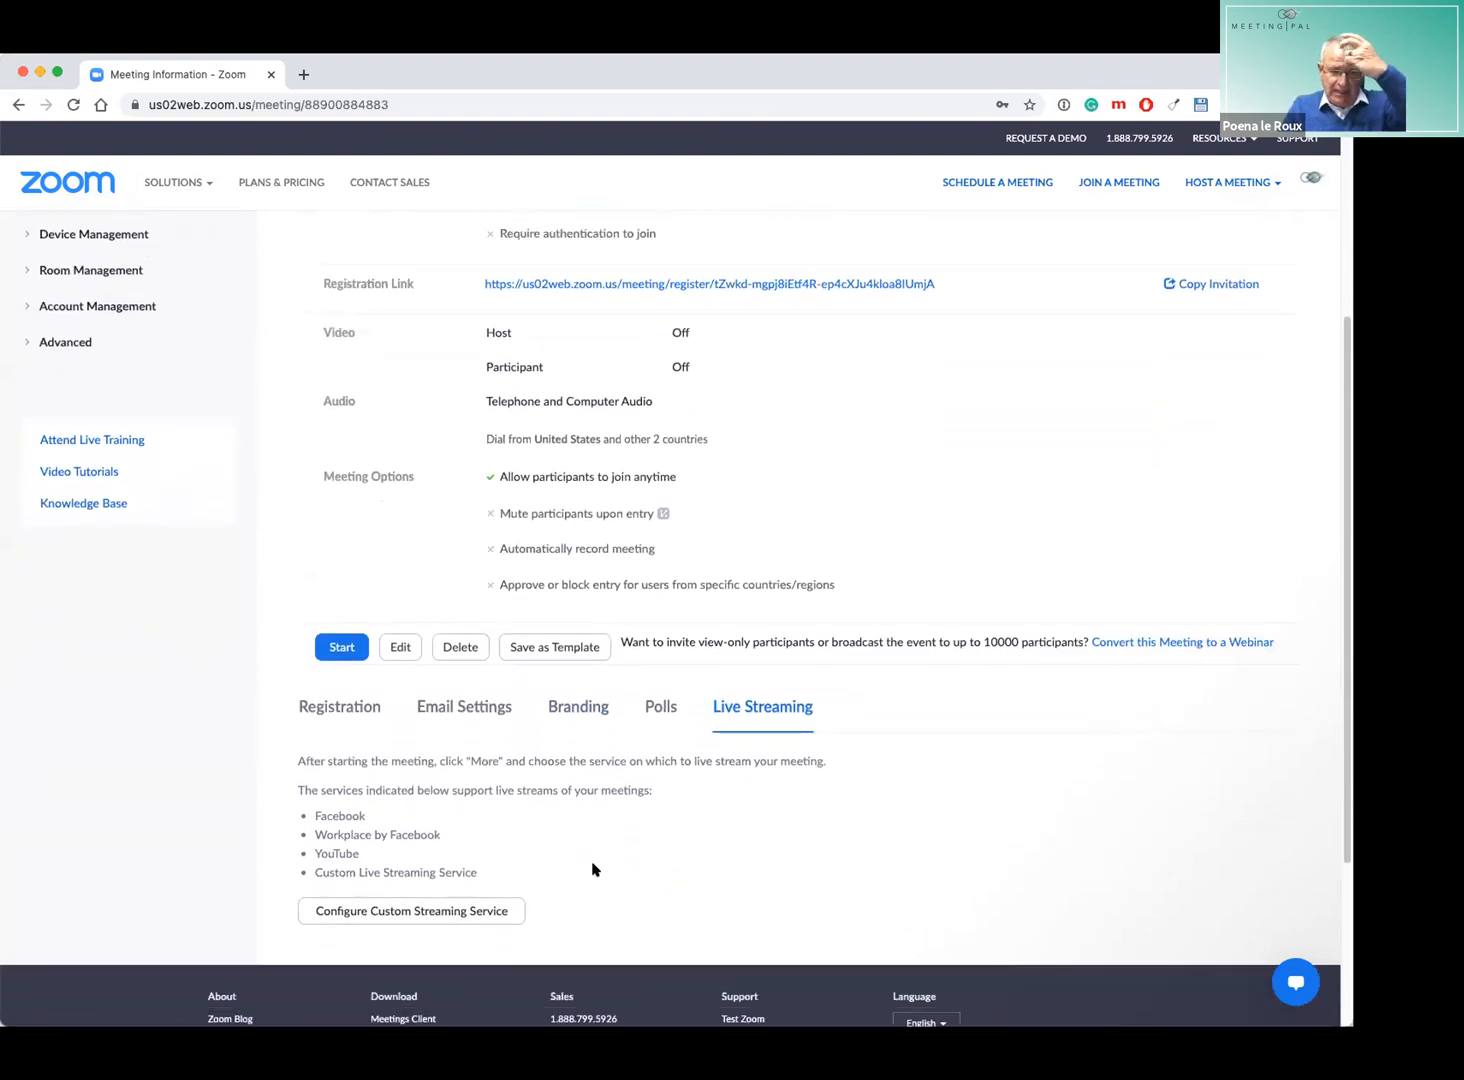
right_click(729, 286)
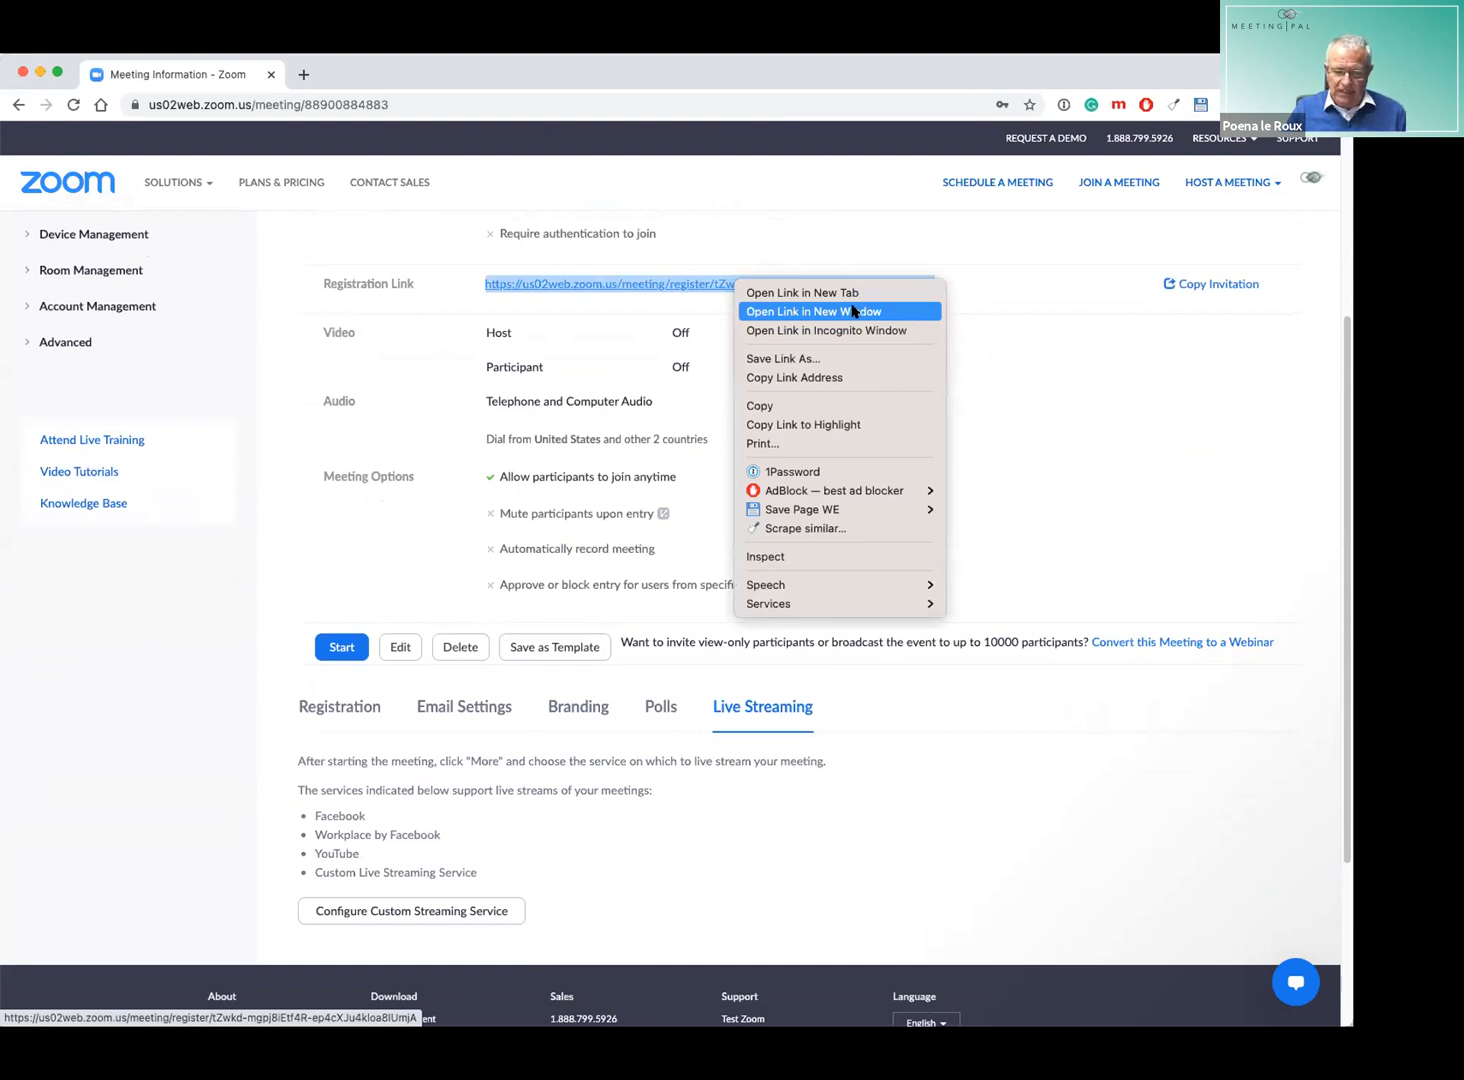
left_click(1222, 516)
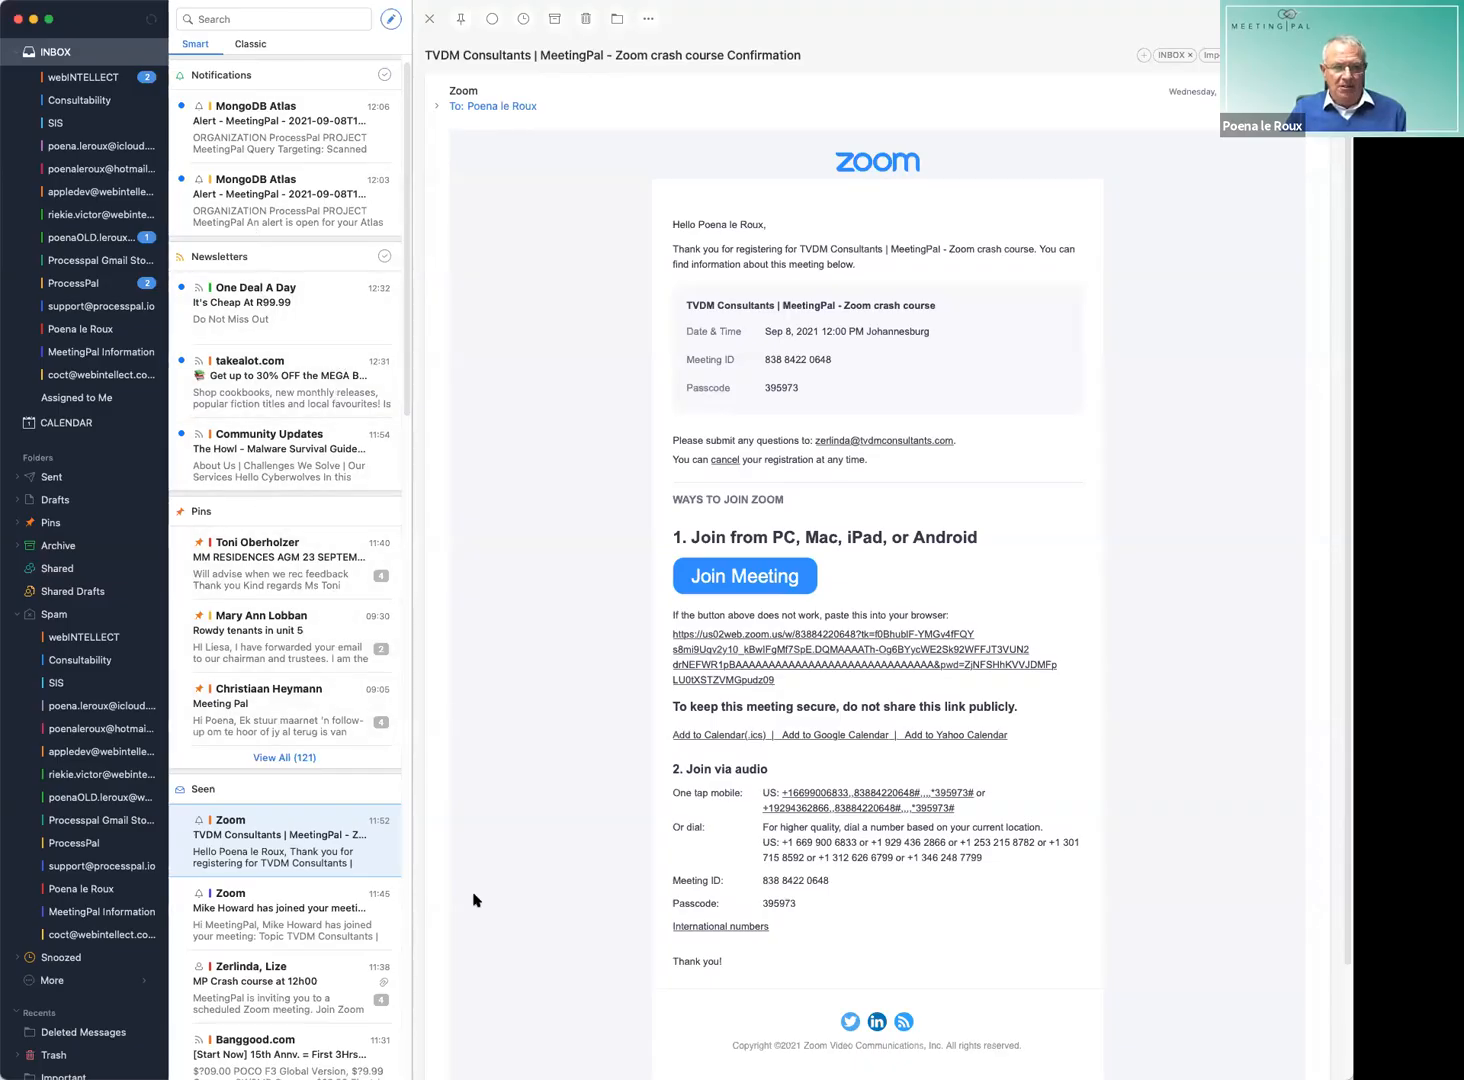
In the mail app's calendar, start a new event titled Demo on Wednesday 8 September from 13:45 to 14:45.
left_click(90, 421)
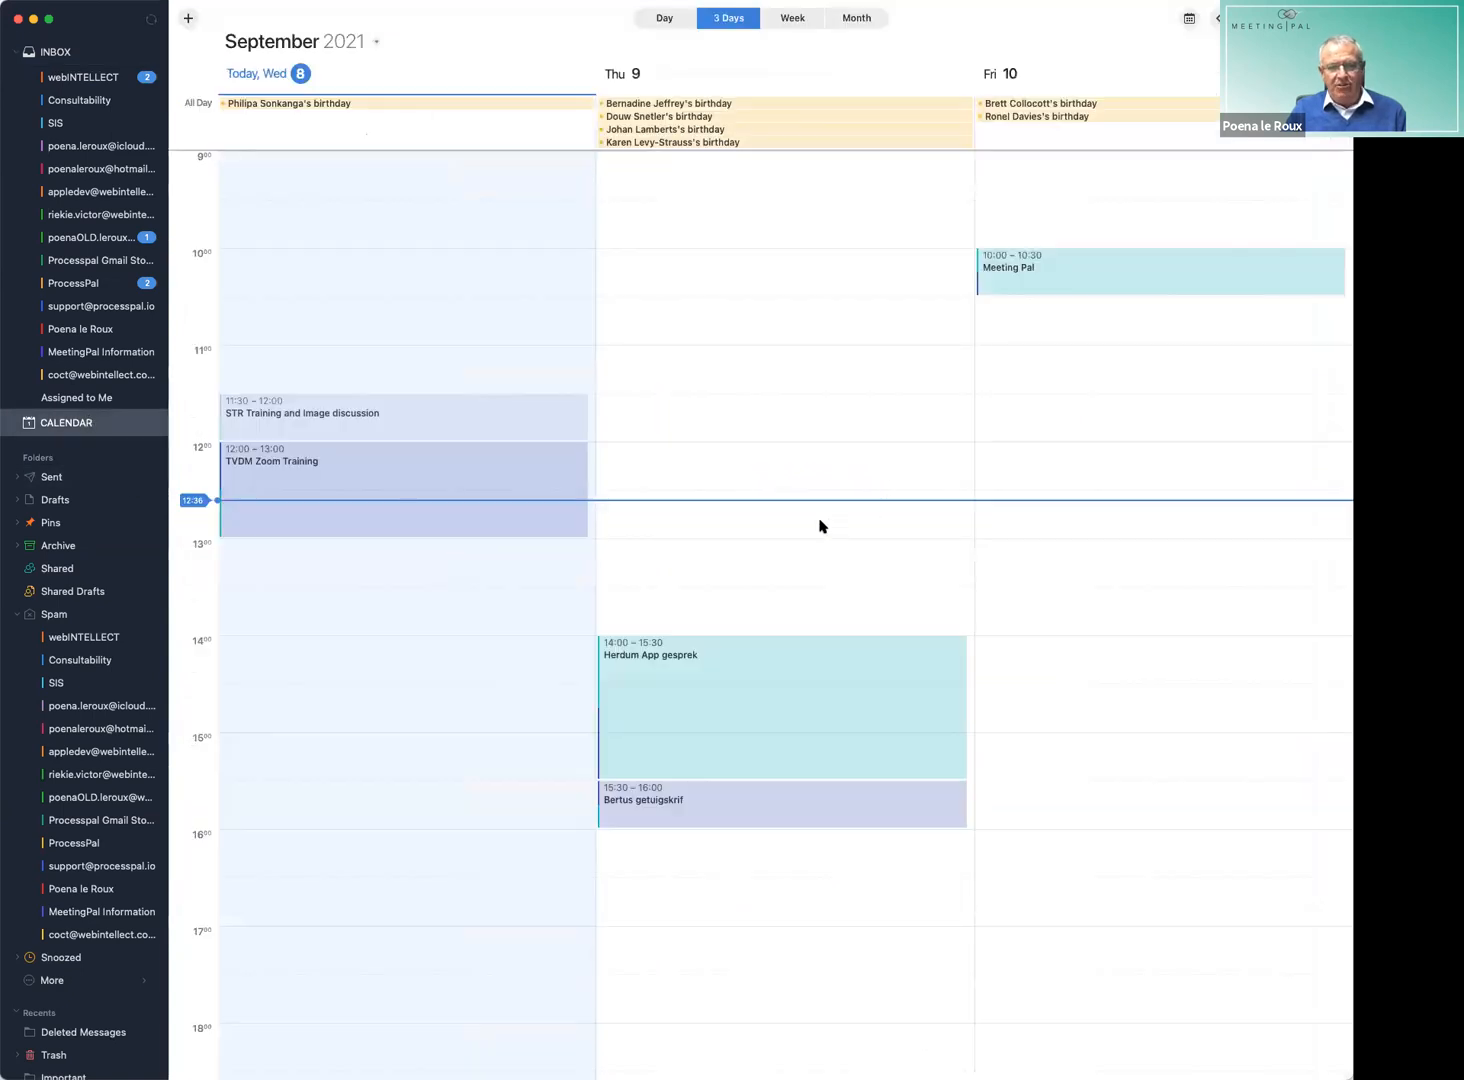
double_click(275, 610)
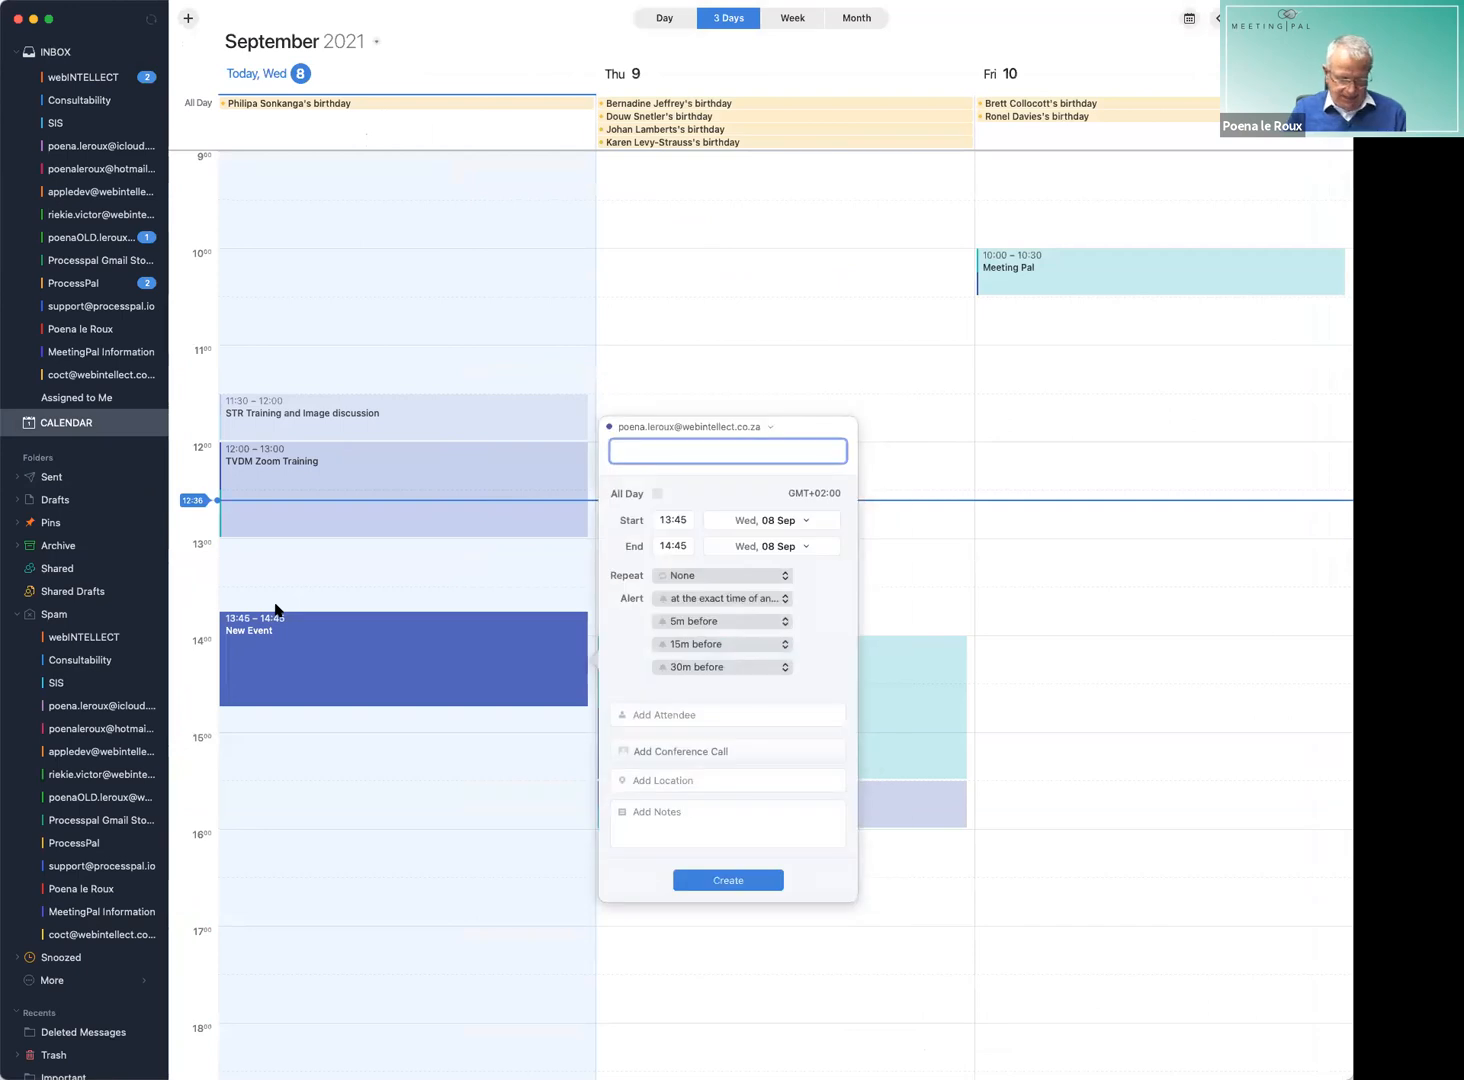
type("Demo")
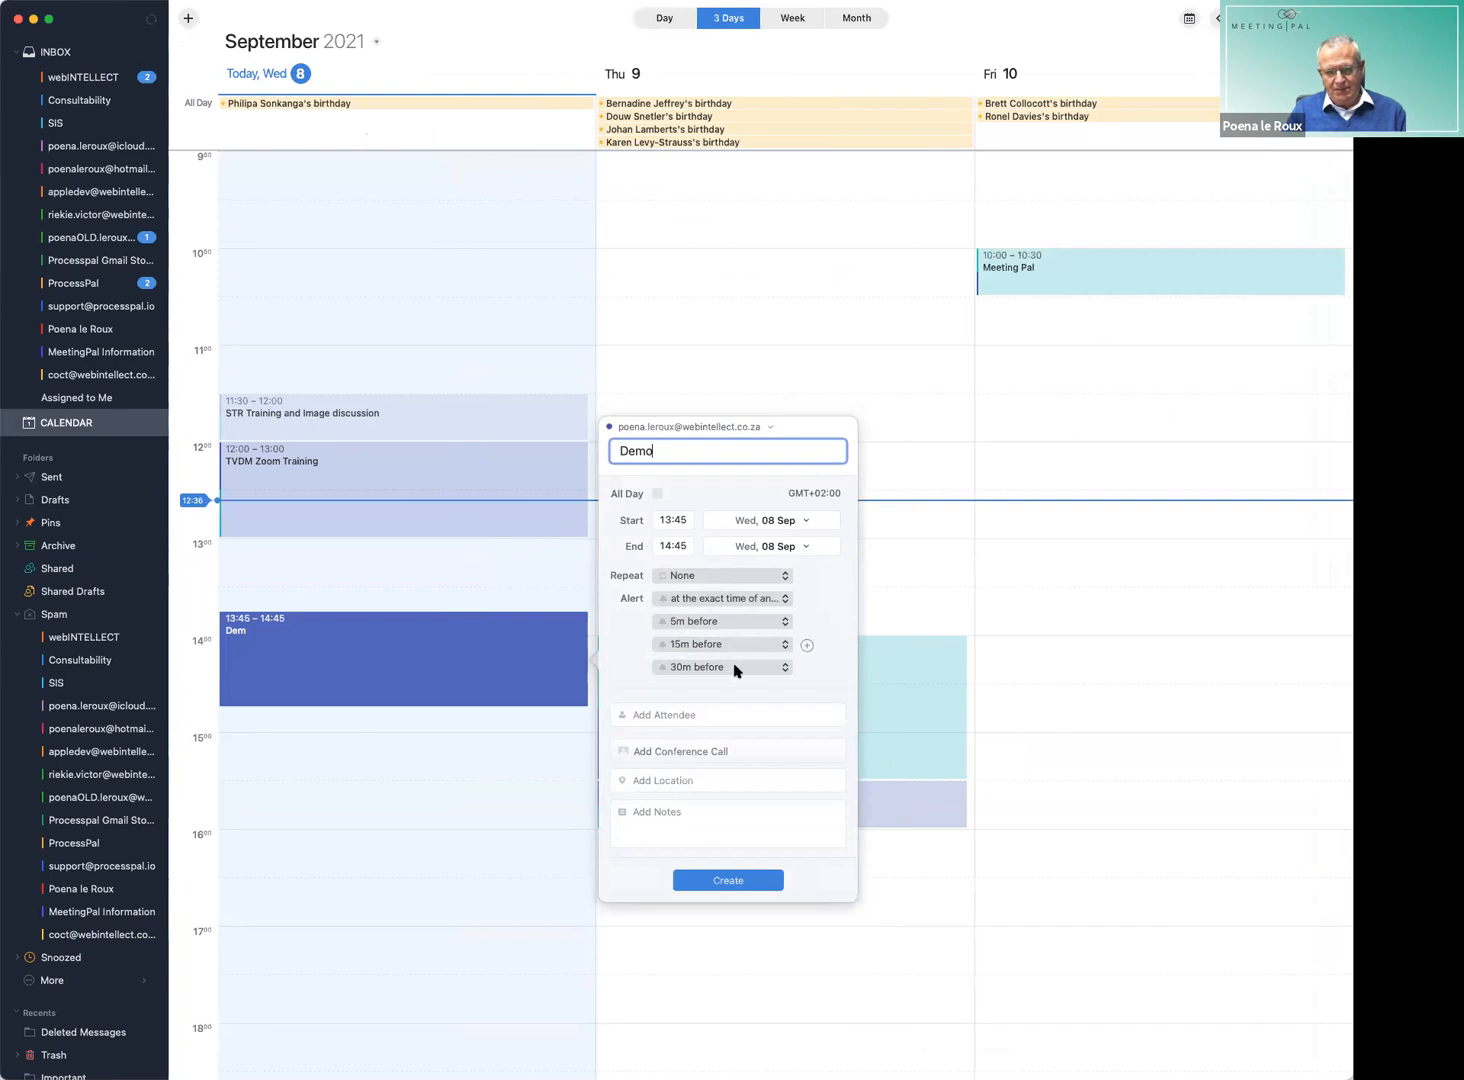
Add the invitee as an attendee of the Demo event and attach a Zoom conference call.
left_click(768, 714)
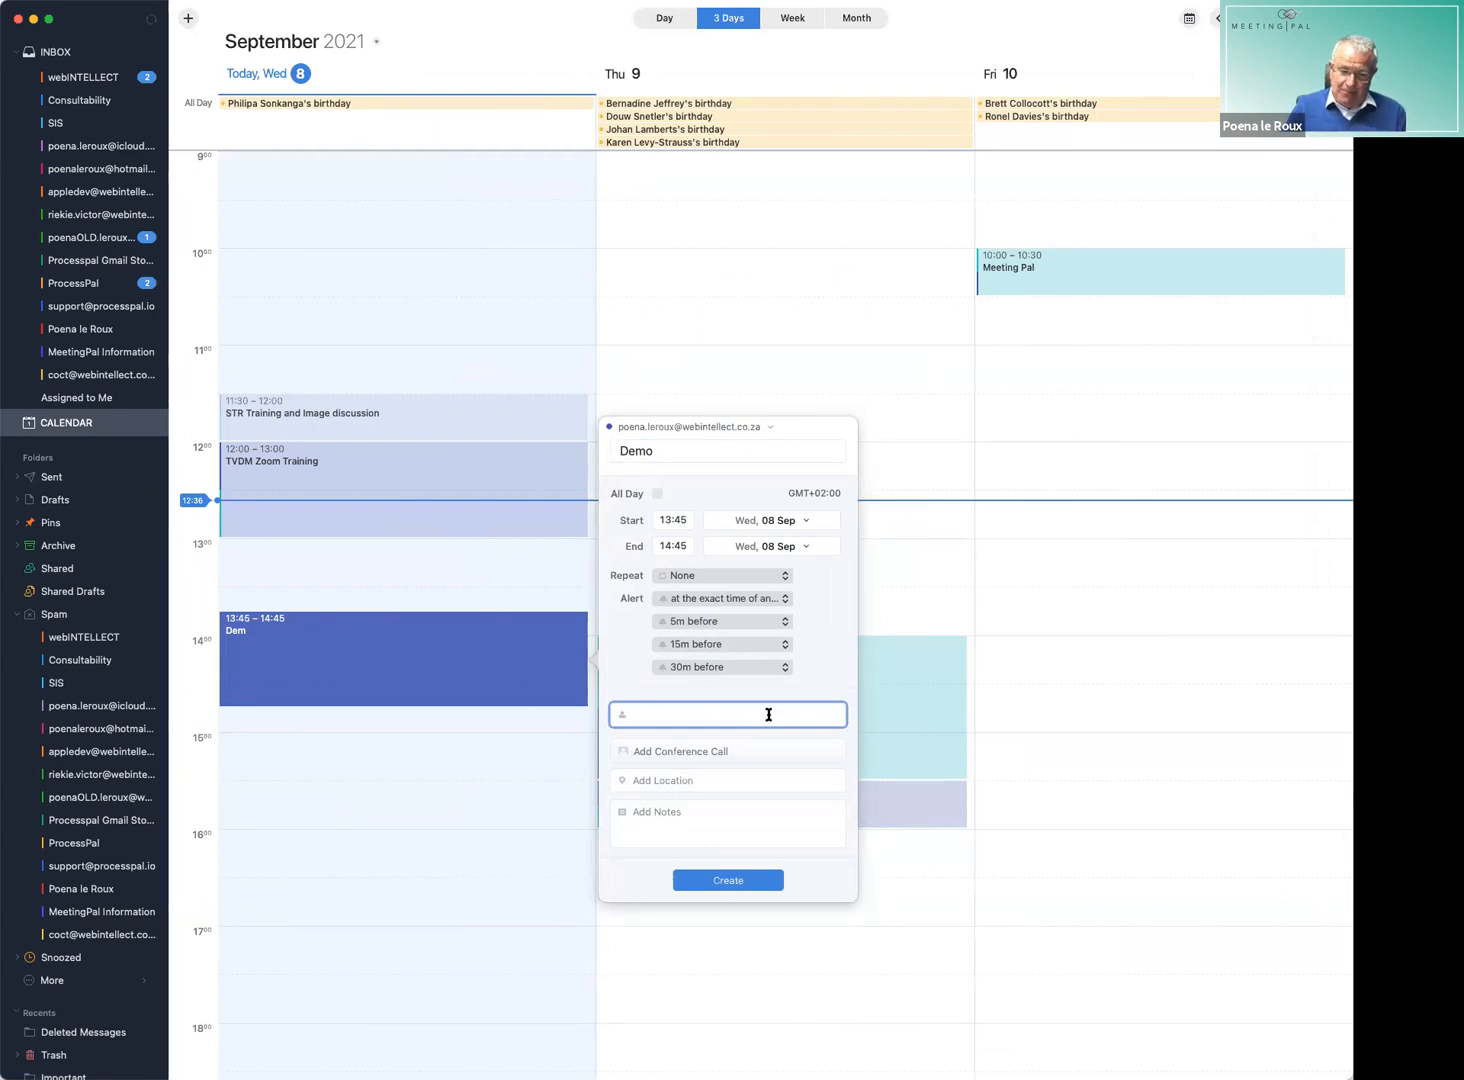
type("riek")
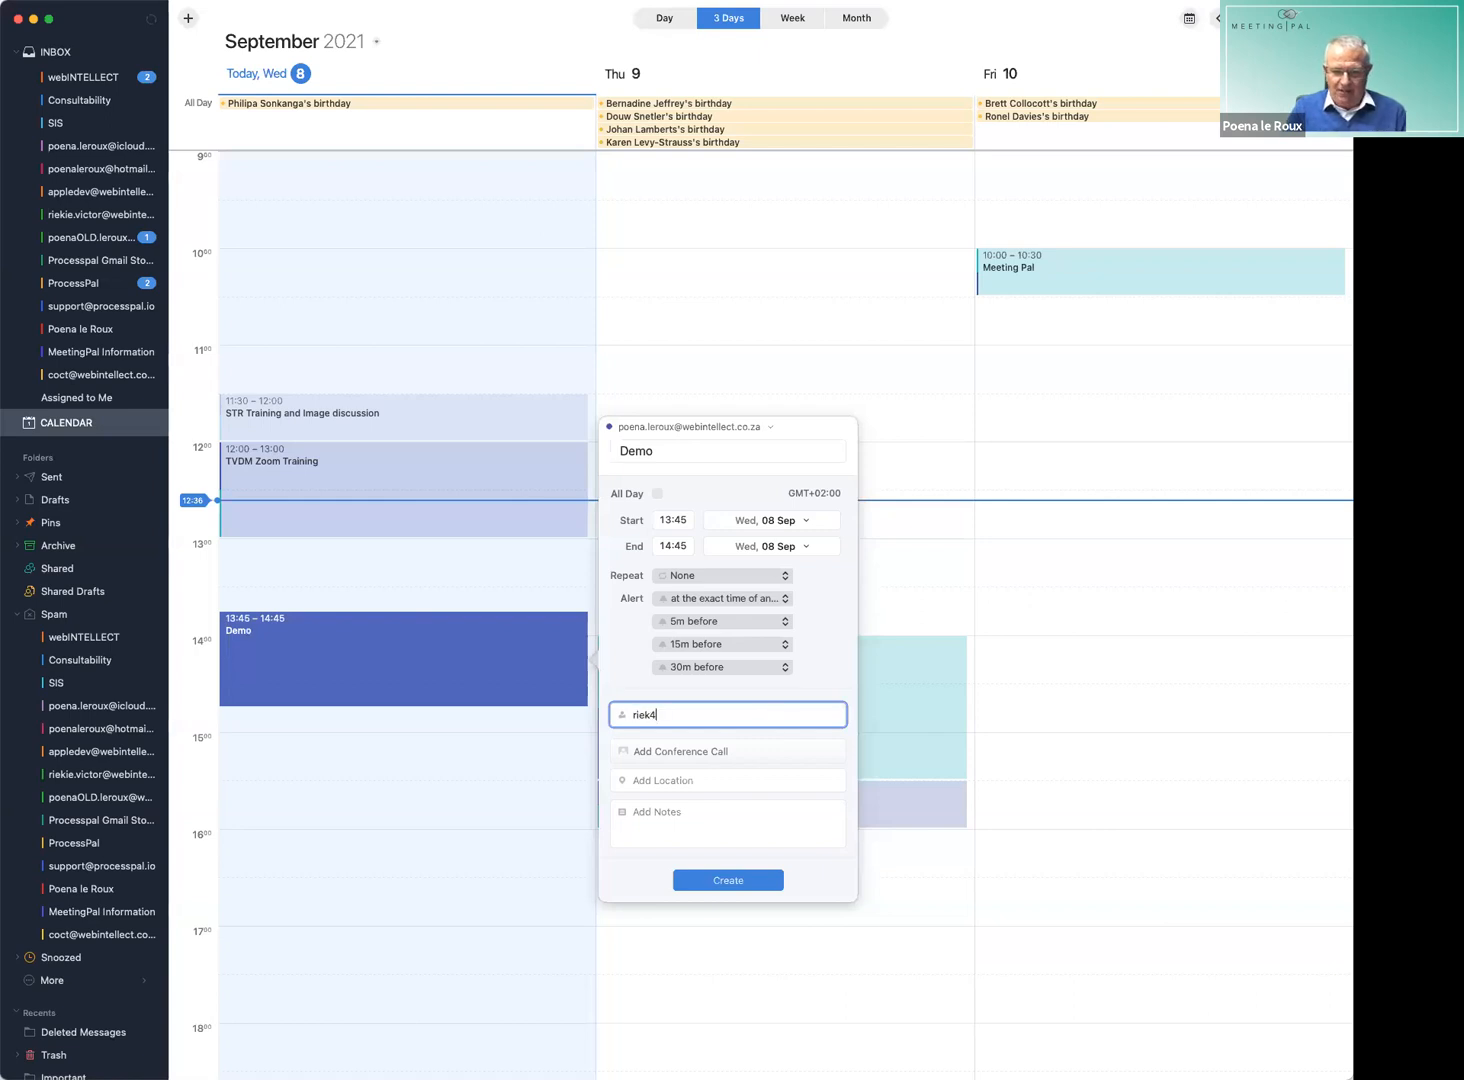
type("4")
key("BackSpace")
key("Return")
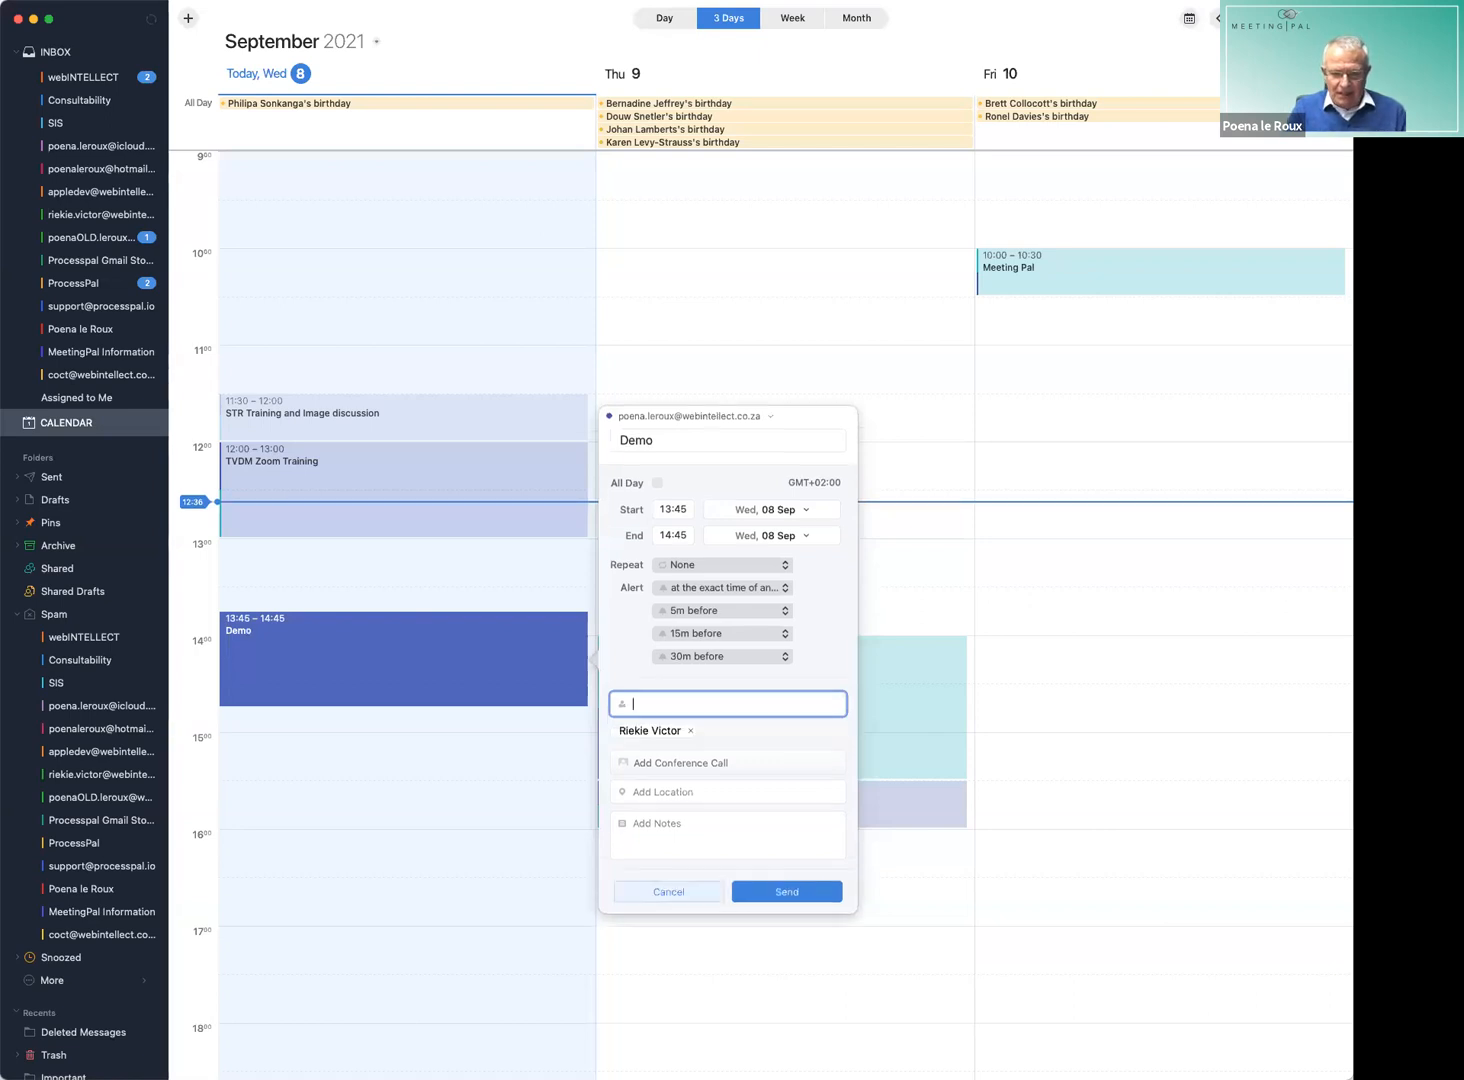
left_click(730, 761)
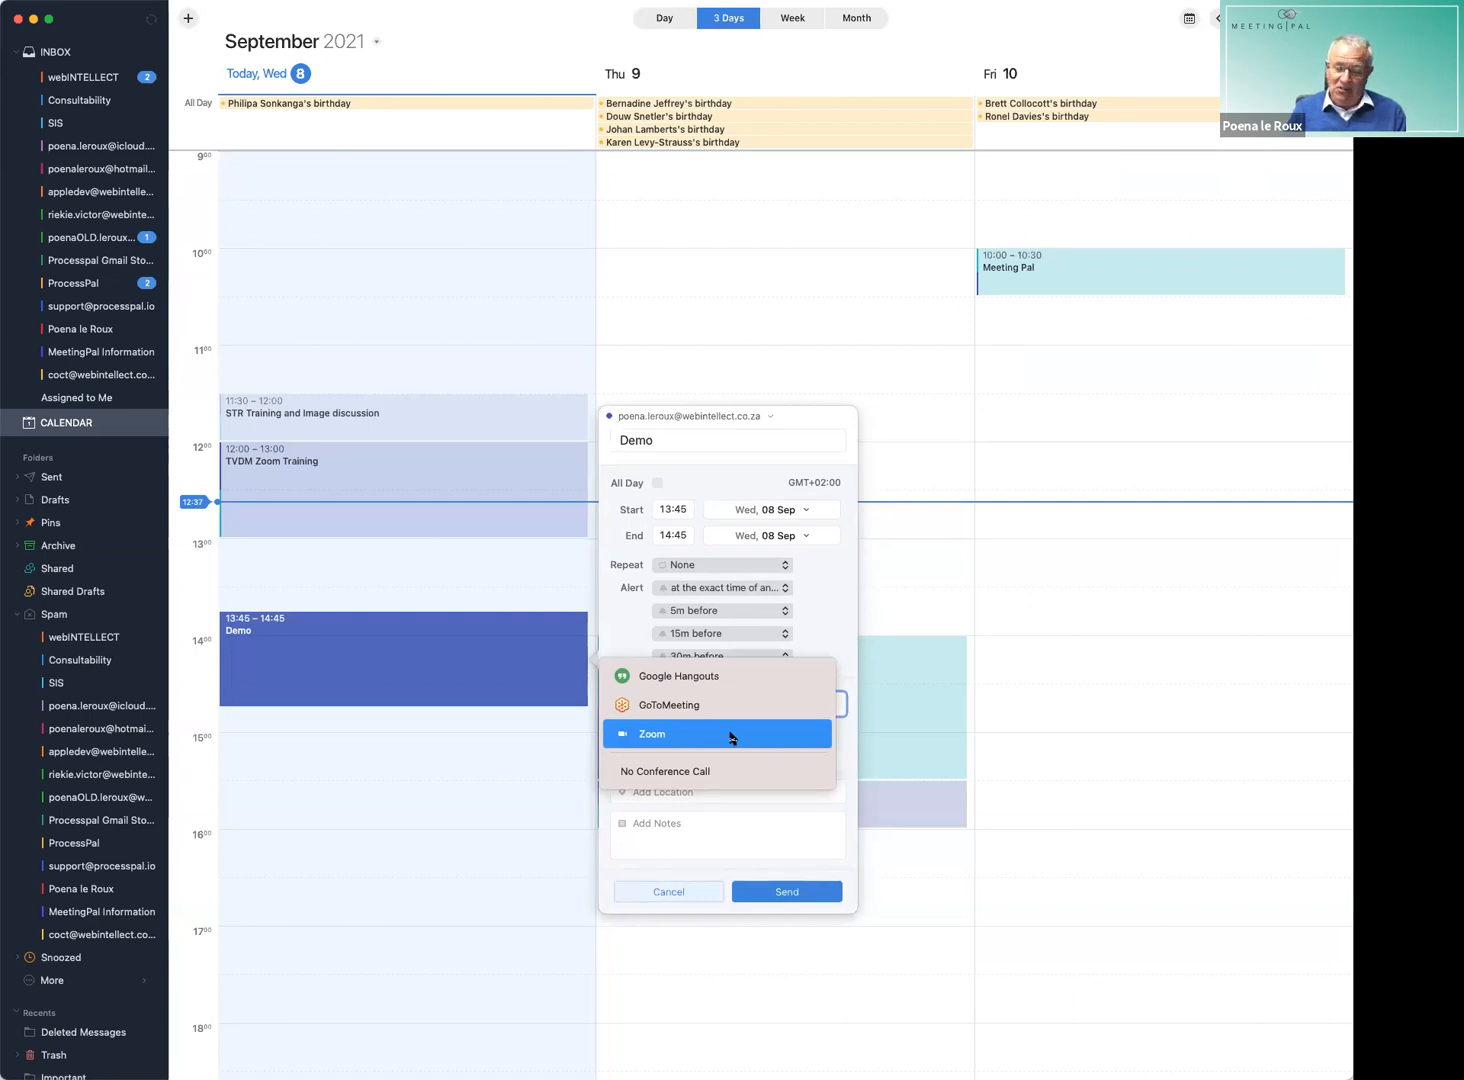
left_click(730, 737)
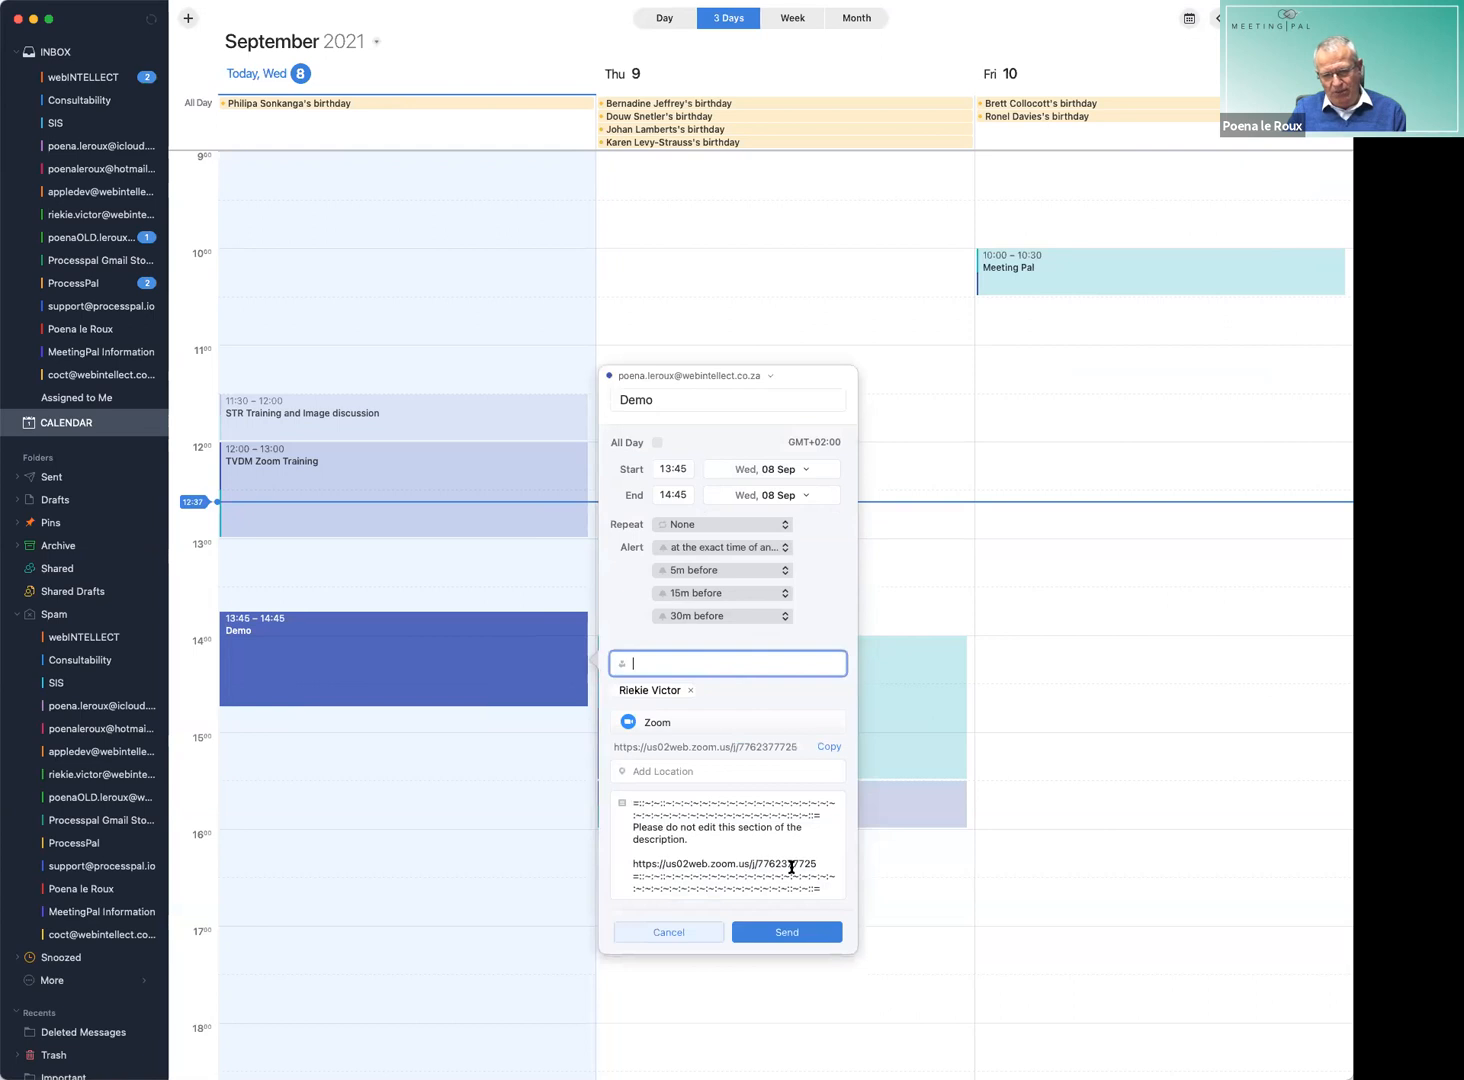
Insert the lines "zlksaldkhjaslkdsalhsad", "d" and "dassad" above the Zoom link block in the Demo event's notes.
left_click_drag(835, 889, 631, 794)
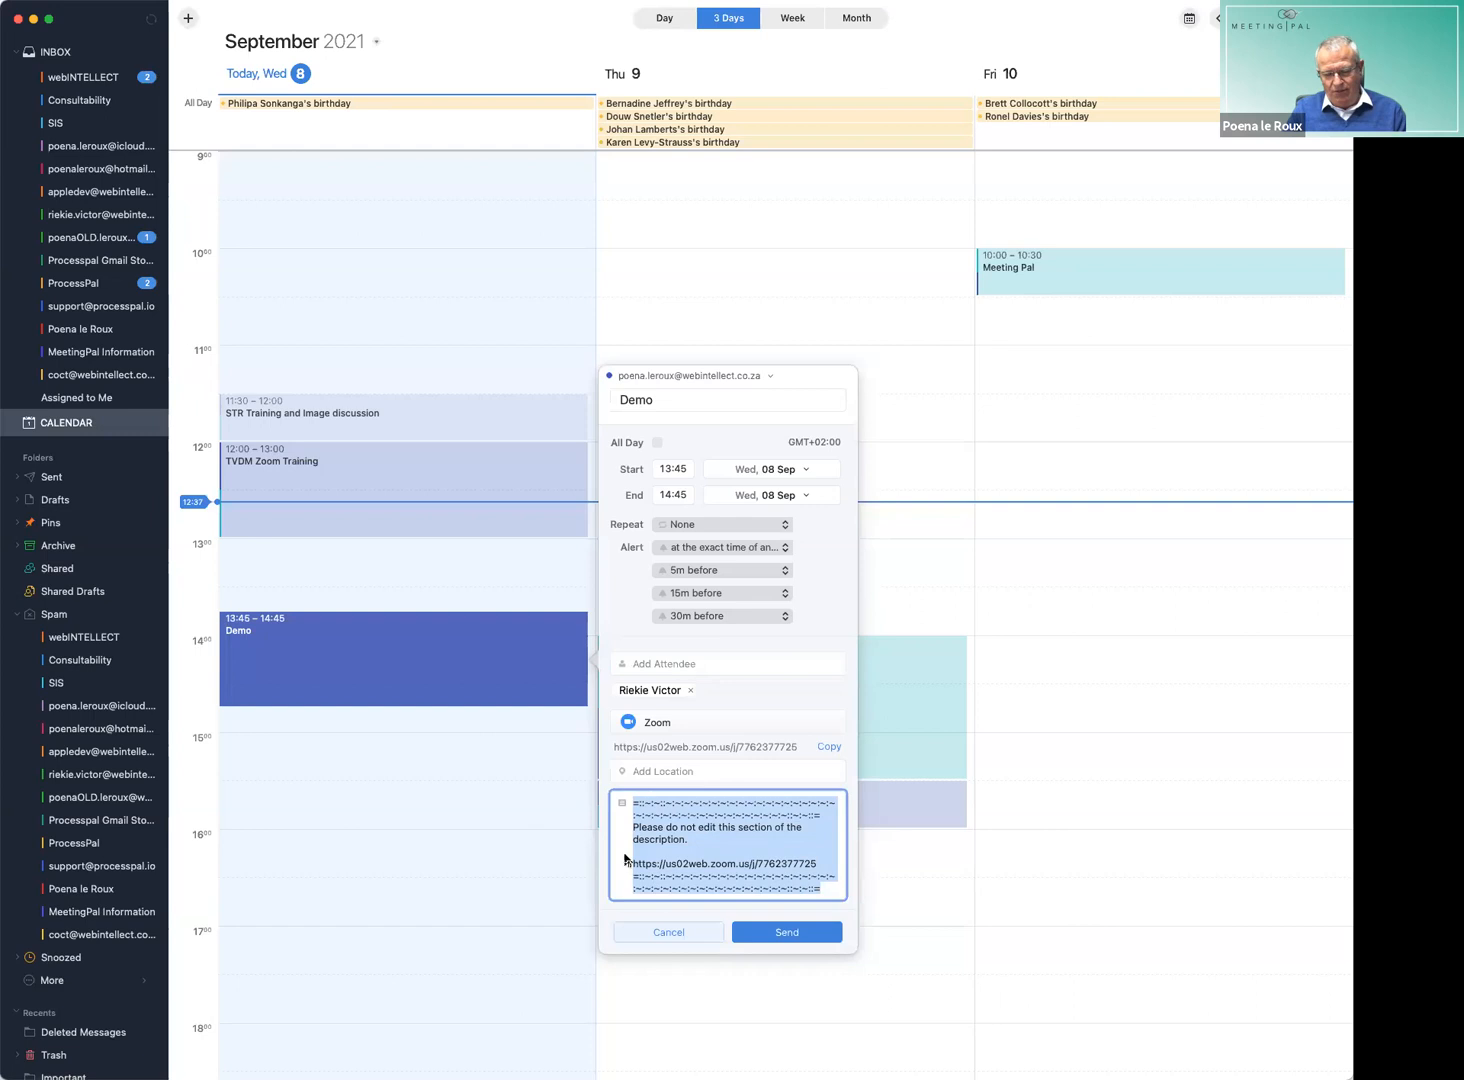
left_click(652, 799)
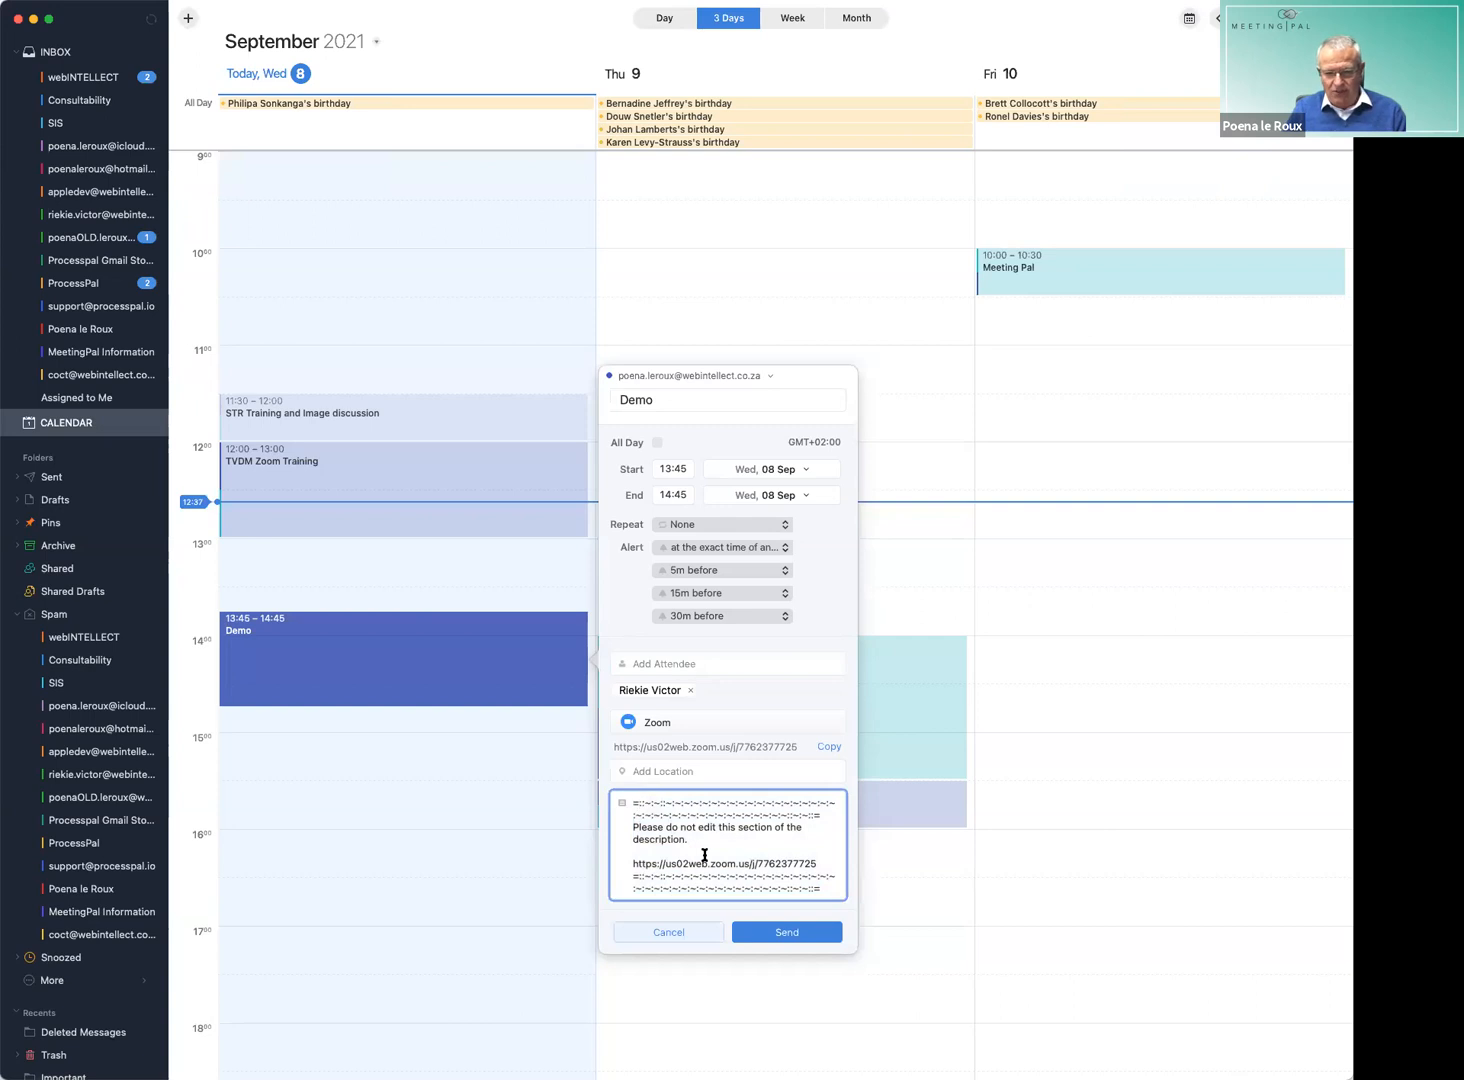
key("Up")
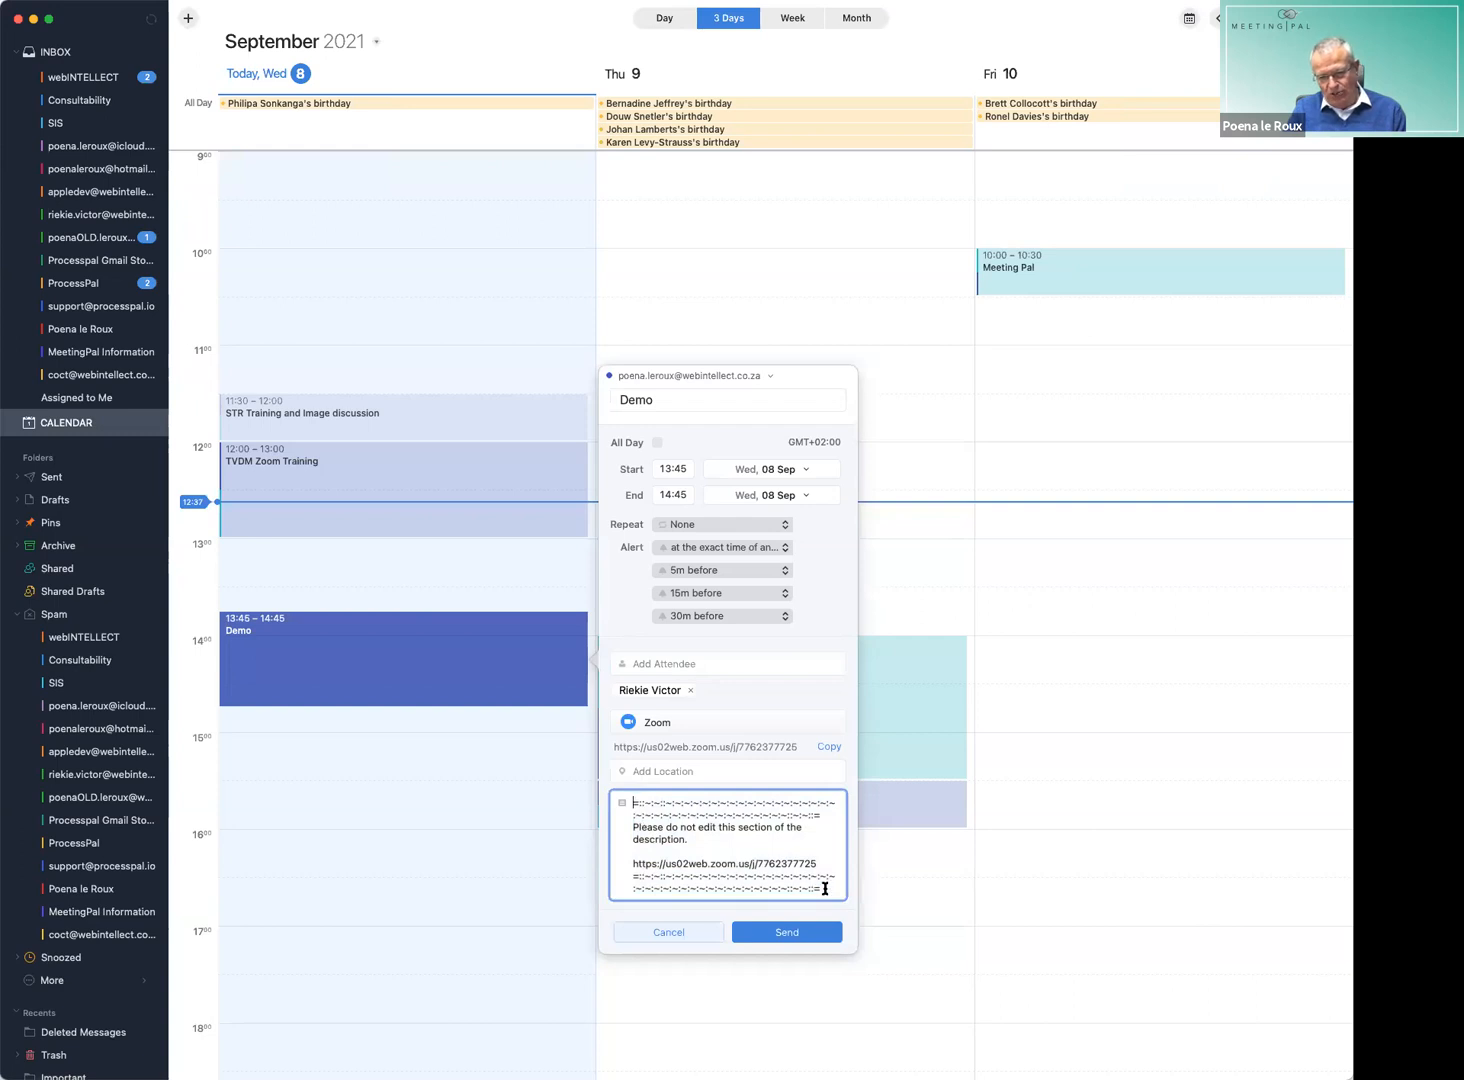
key("Return")
key("Return")
key("Up")
key("Up")
type("zlksaldkhjaslkdsalhsad")
key("Return")
type("d")
key("Return")
type("dassad")
left_click(744, 876)
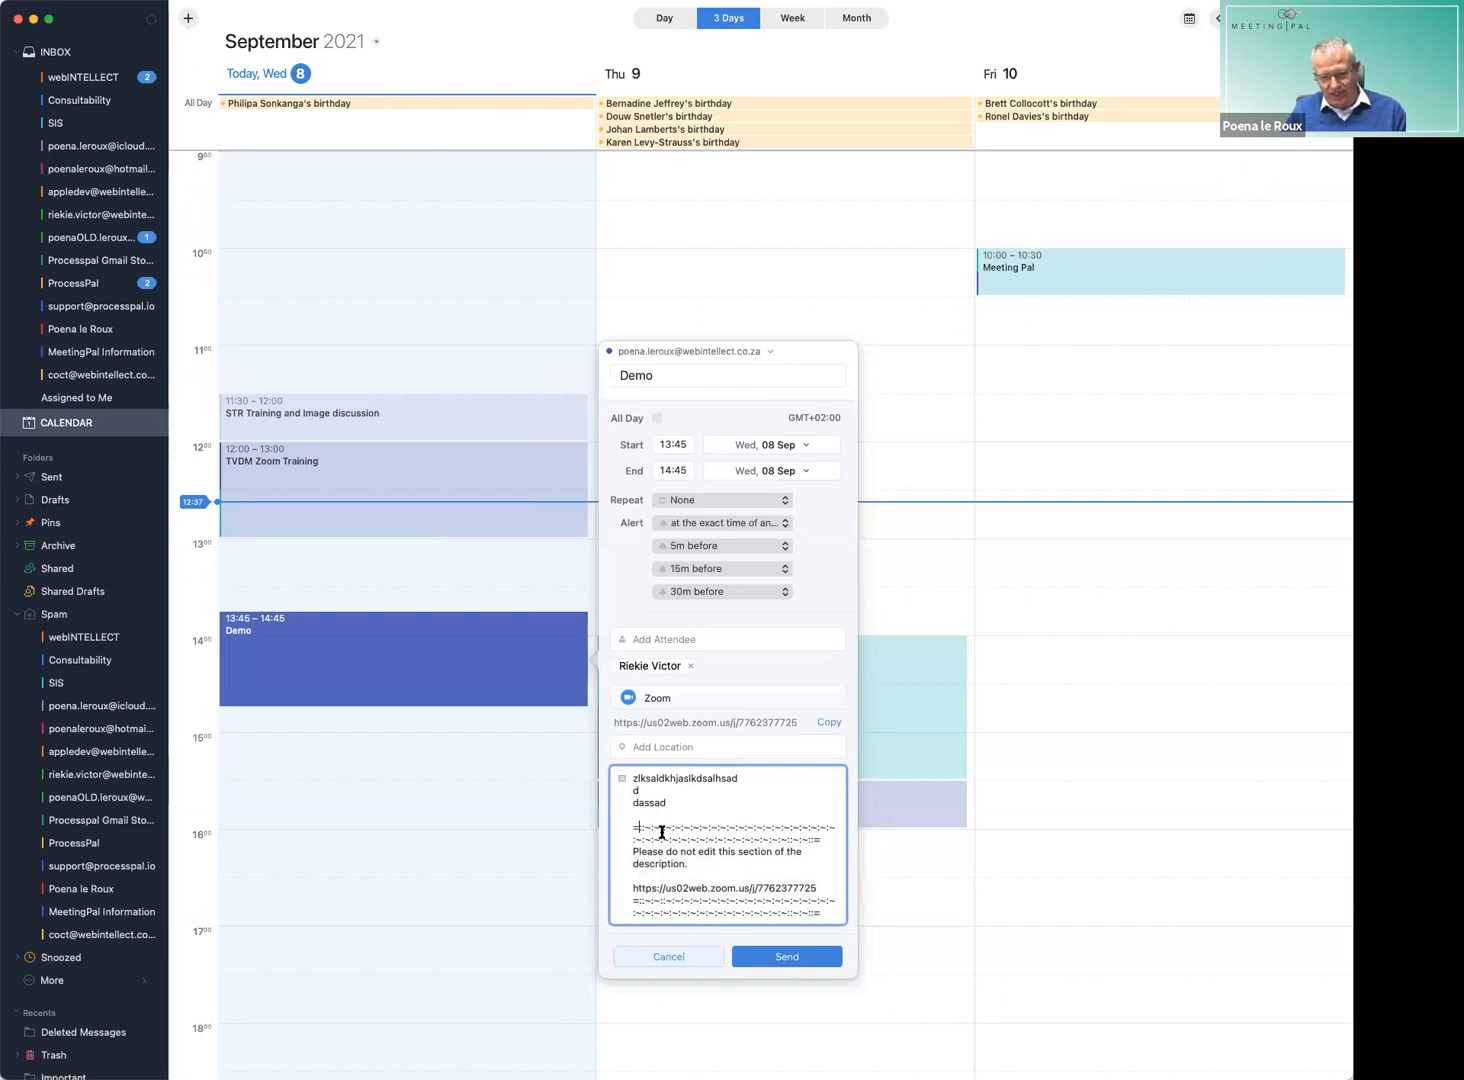
Send the Demo event invitation and open the event's details in the calendar.
left_click_drag(808, 839, 624, 827)
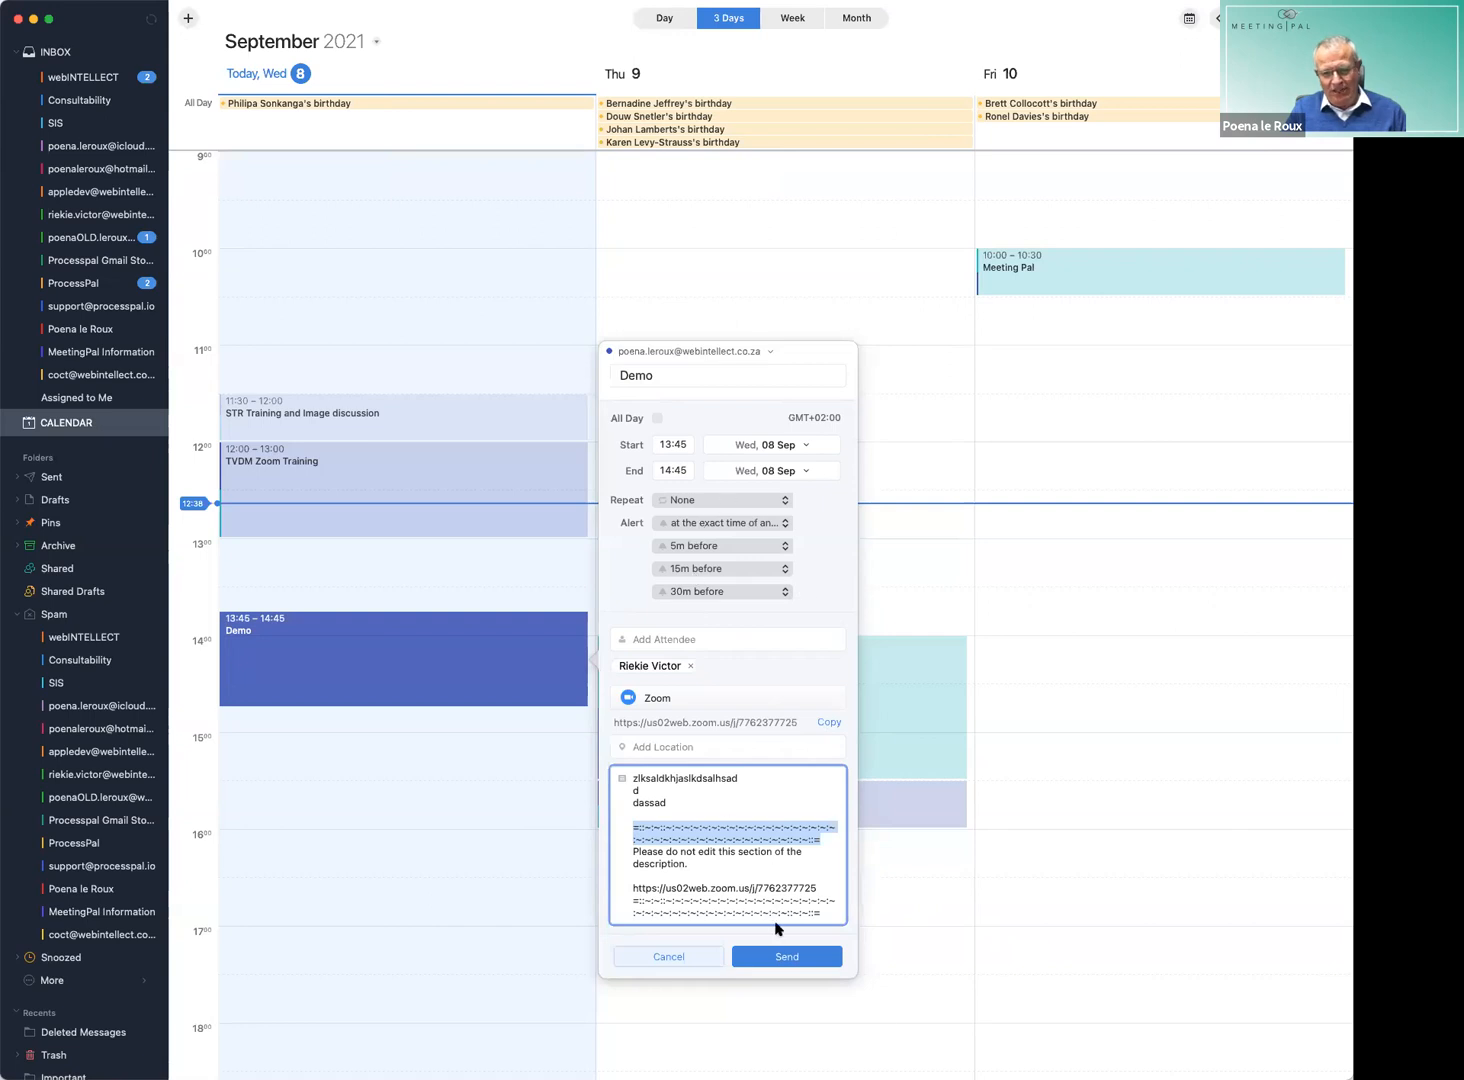
left_click(837, 957)
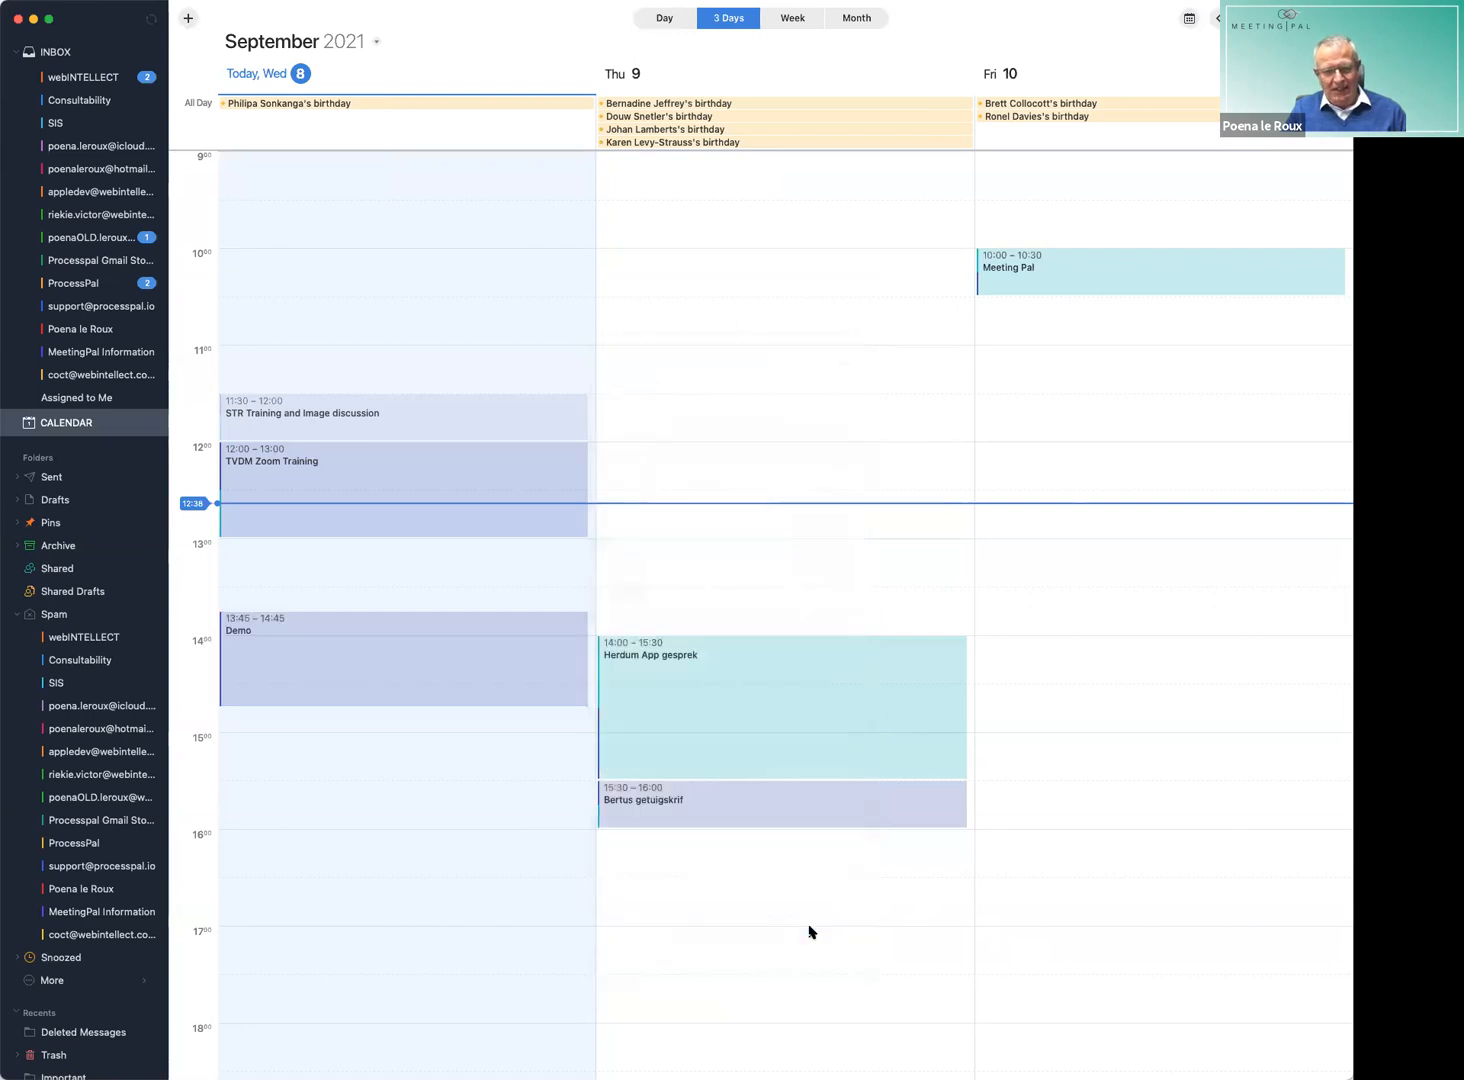
left_click(511, 662)
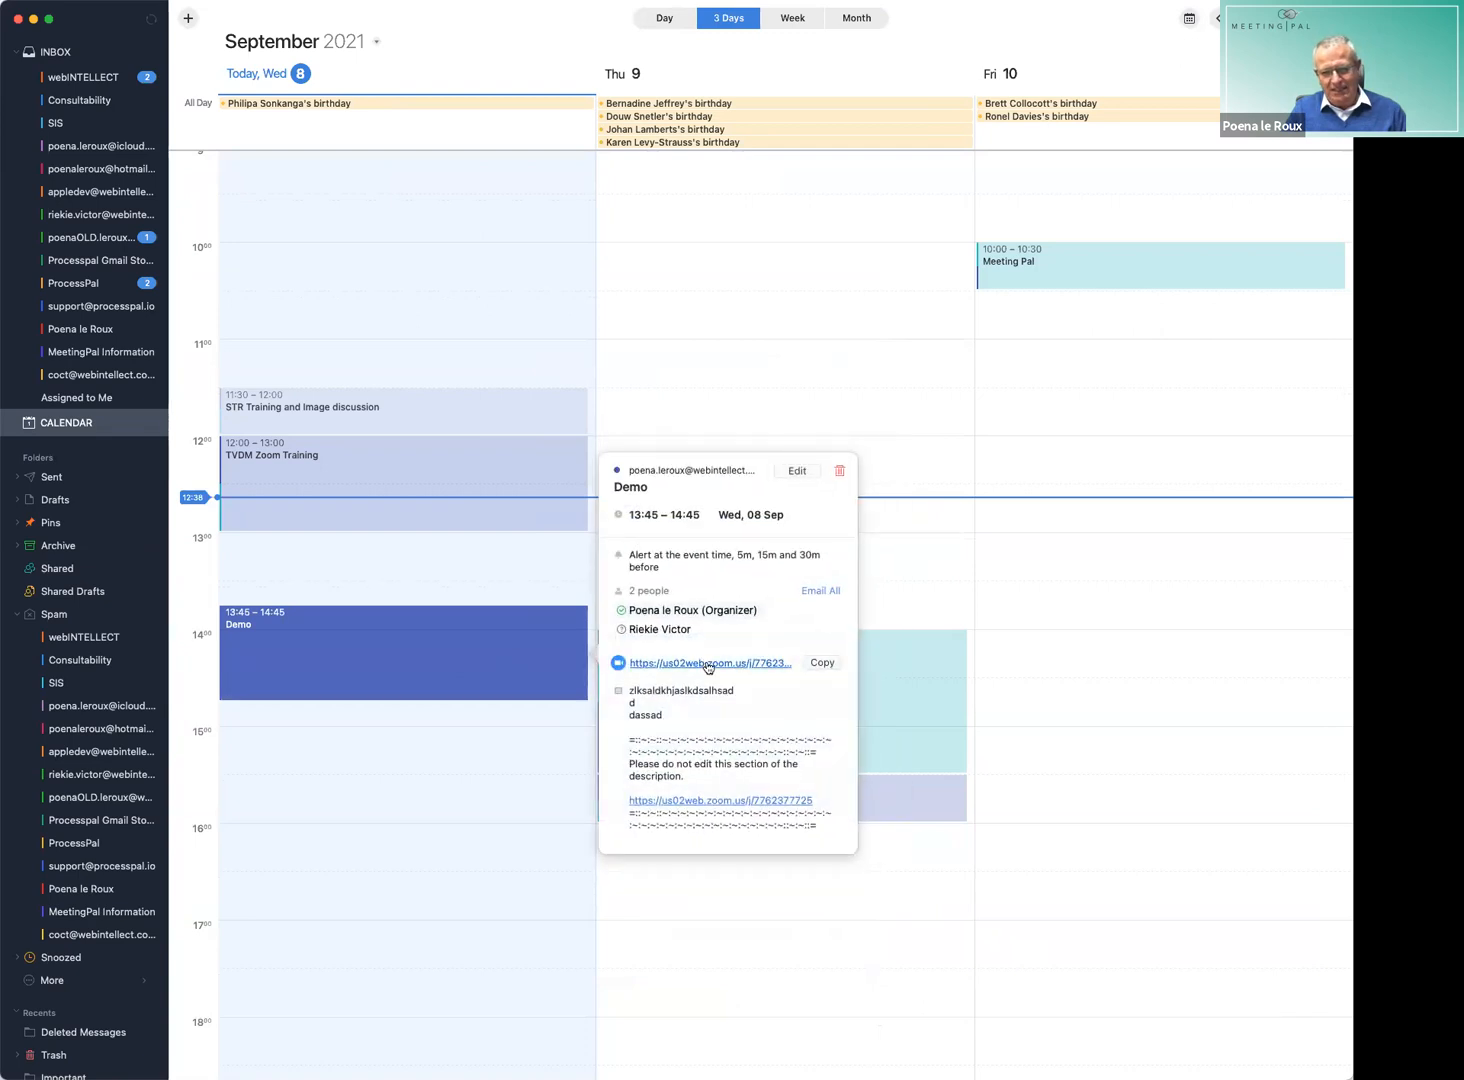
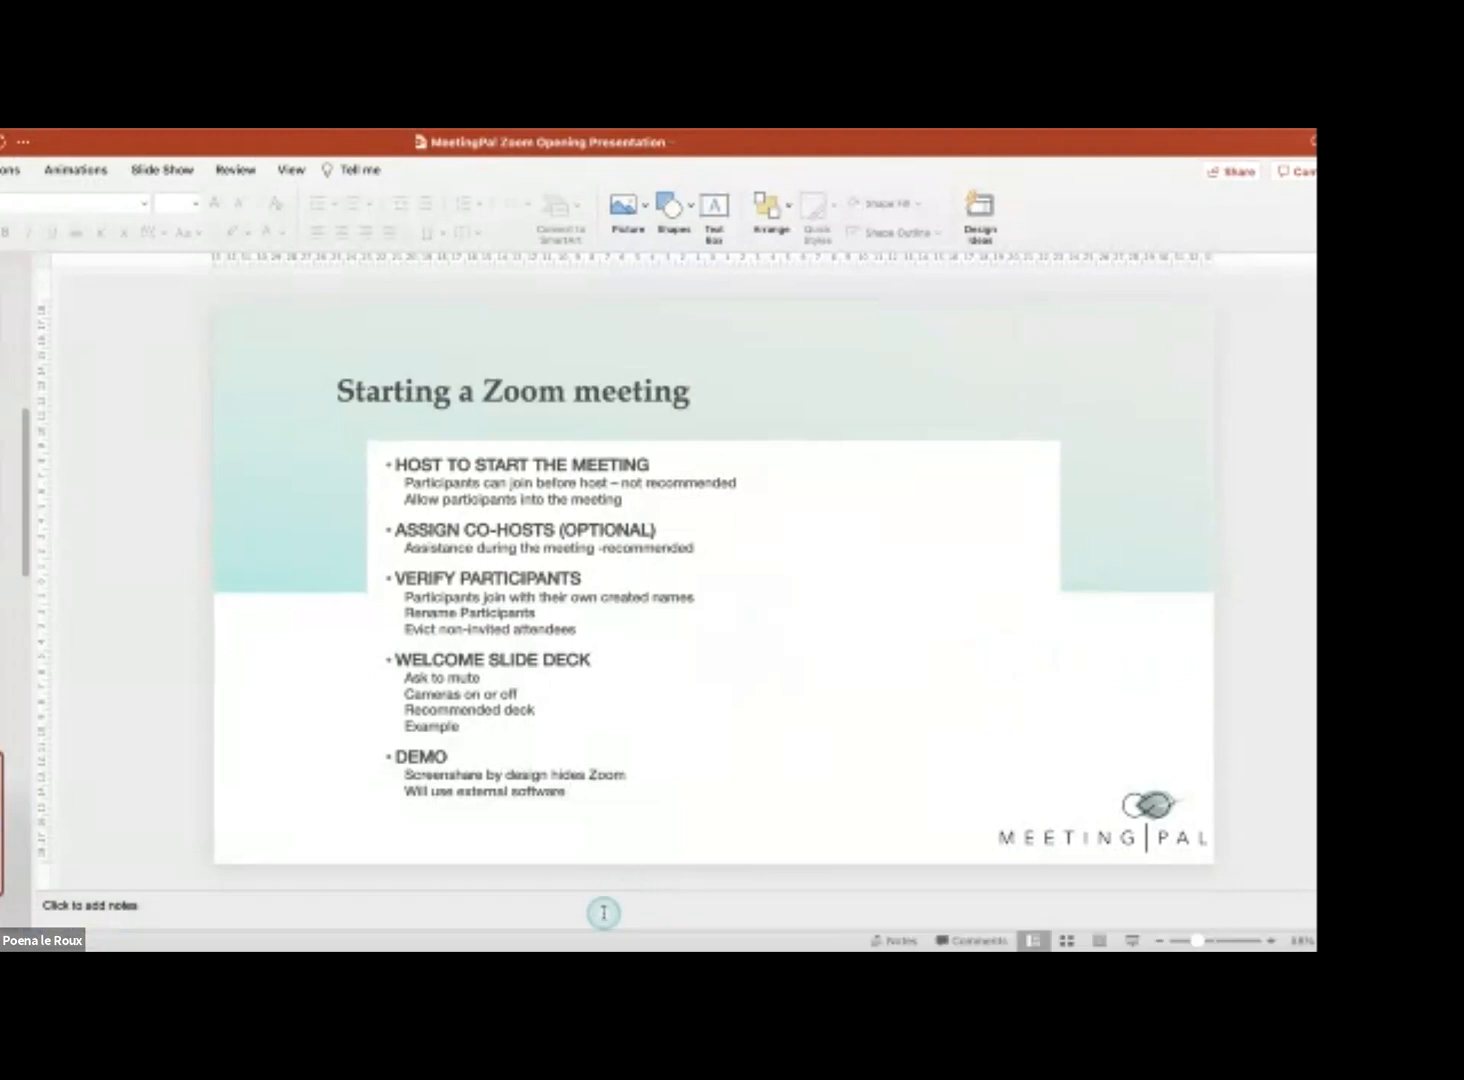
Switch from the opening presentation to the Zoom meeting window.
left_click(590, 927)
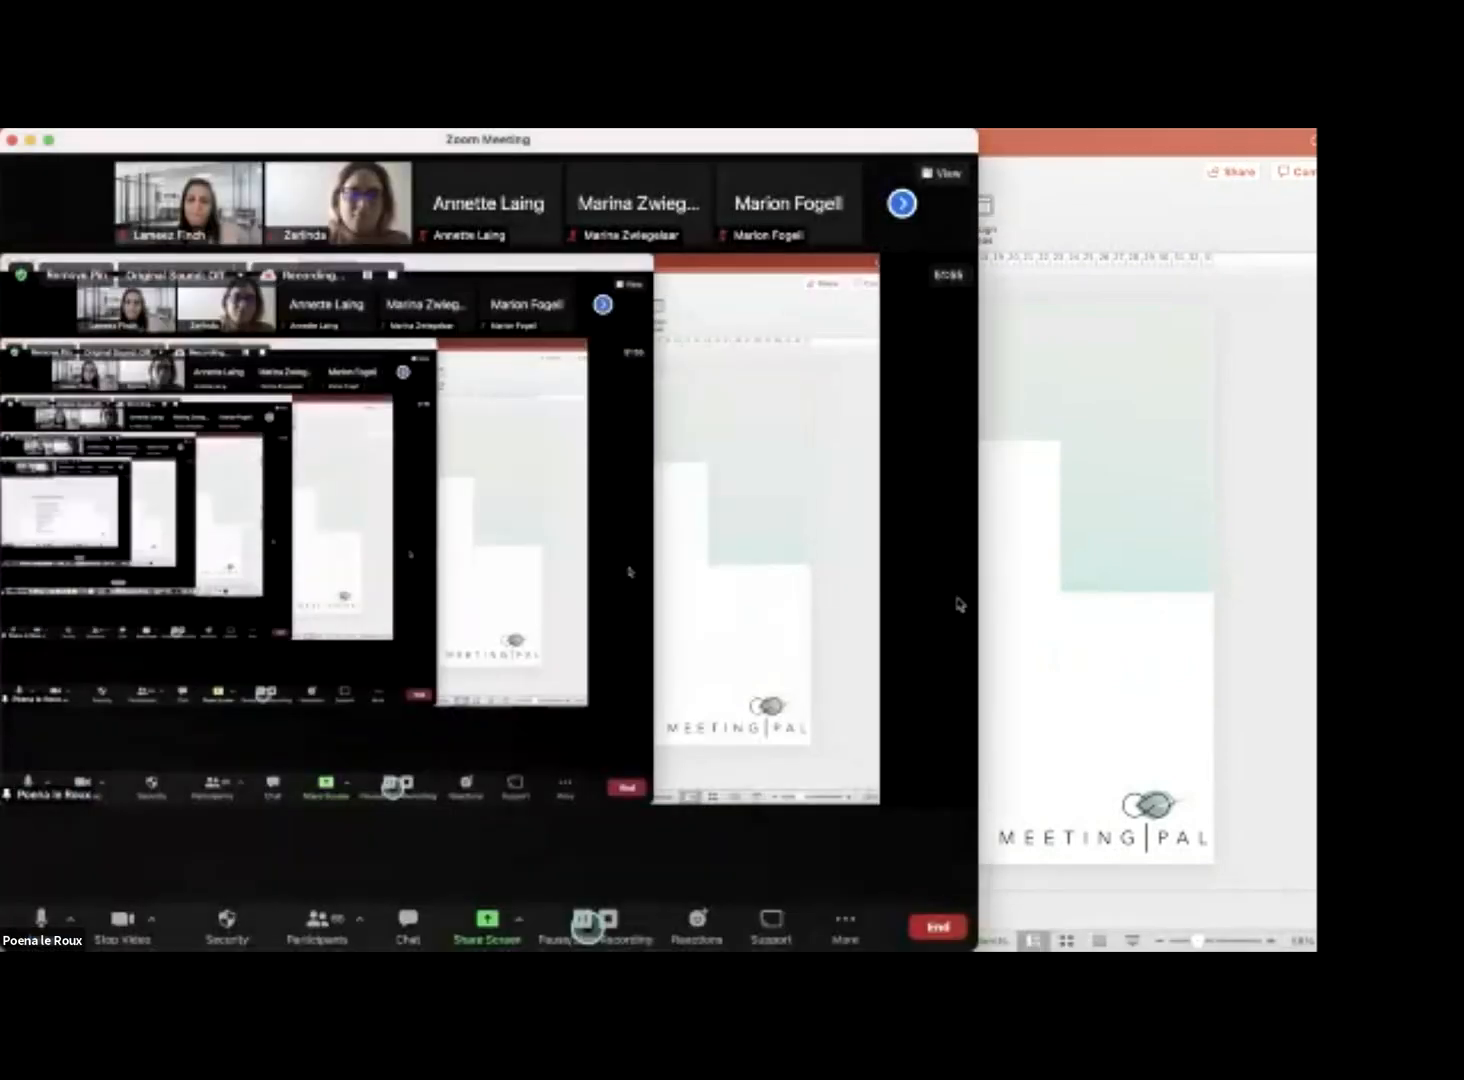
Widen the Zoom meeting window to the full screen width and view its live streaming options.
left_click_drag(974, 592, 1312, 562)
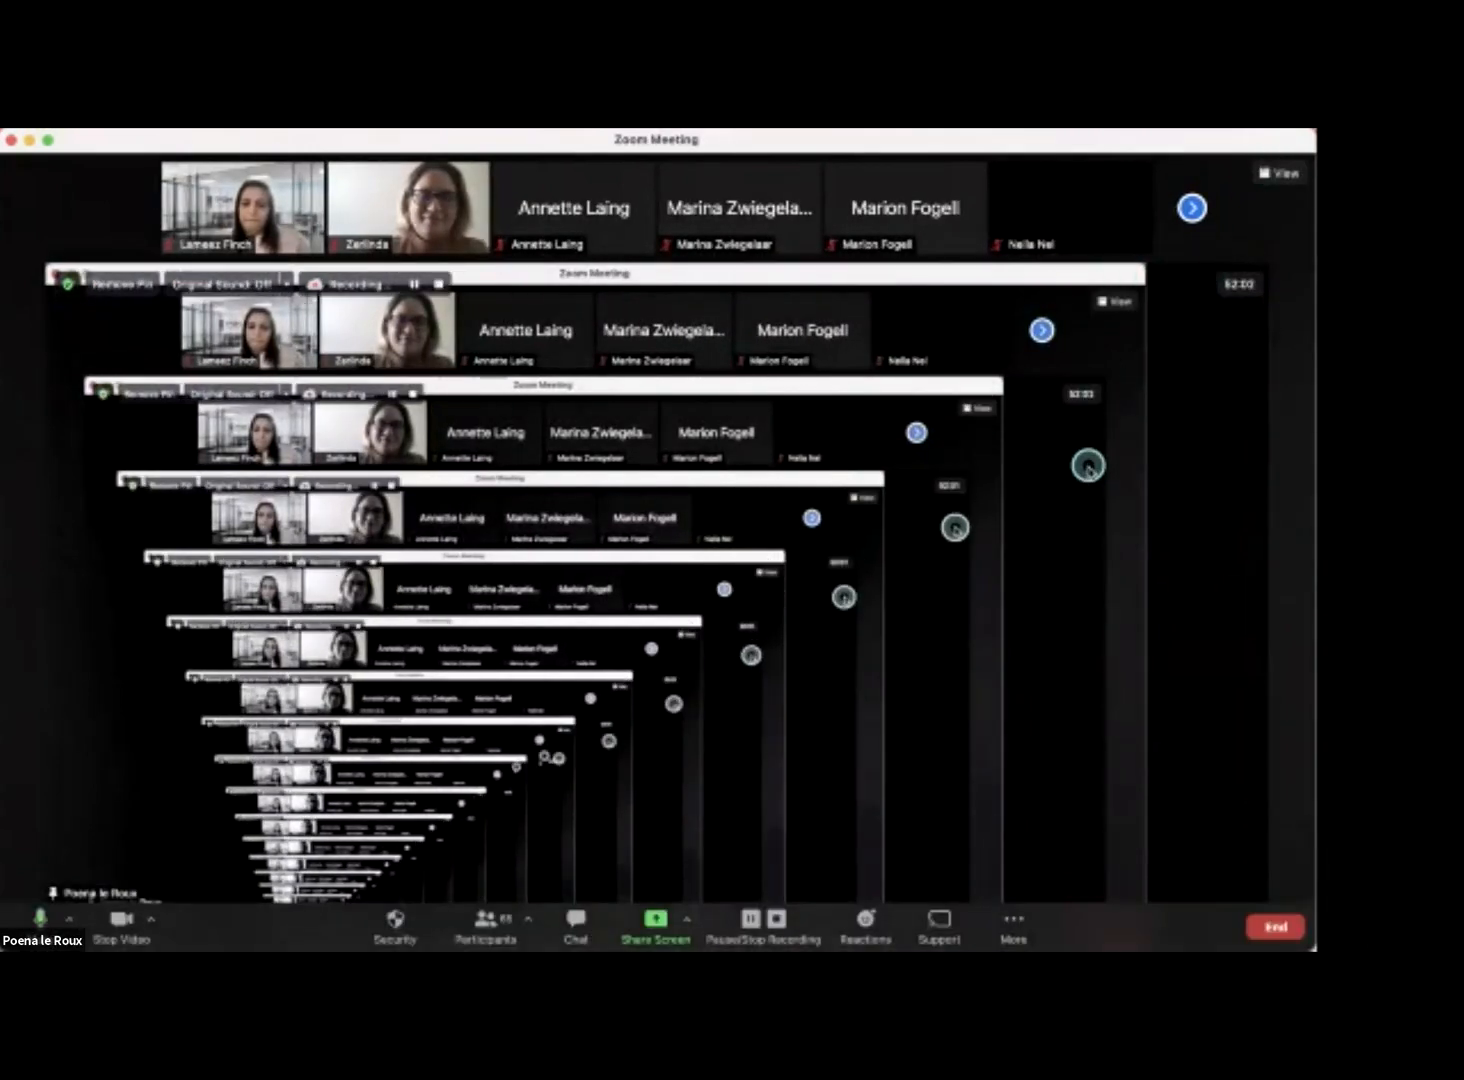
left_click(1000, 930)
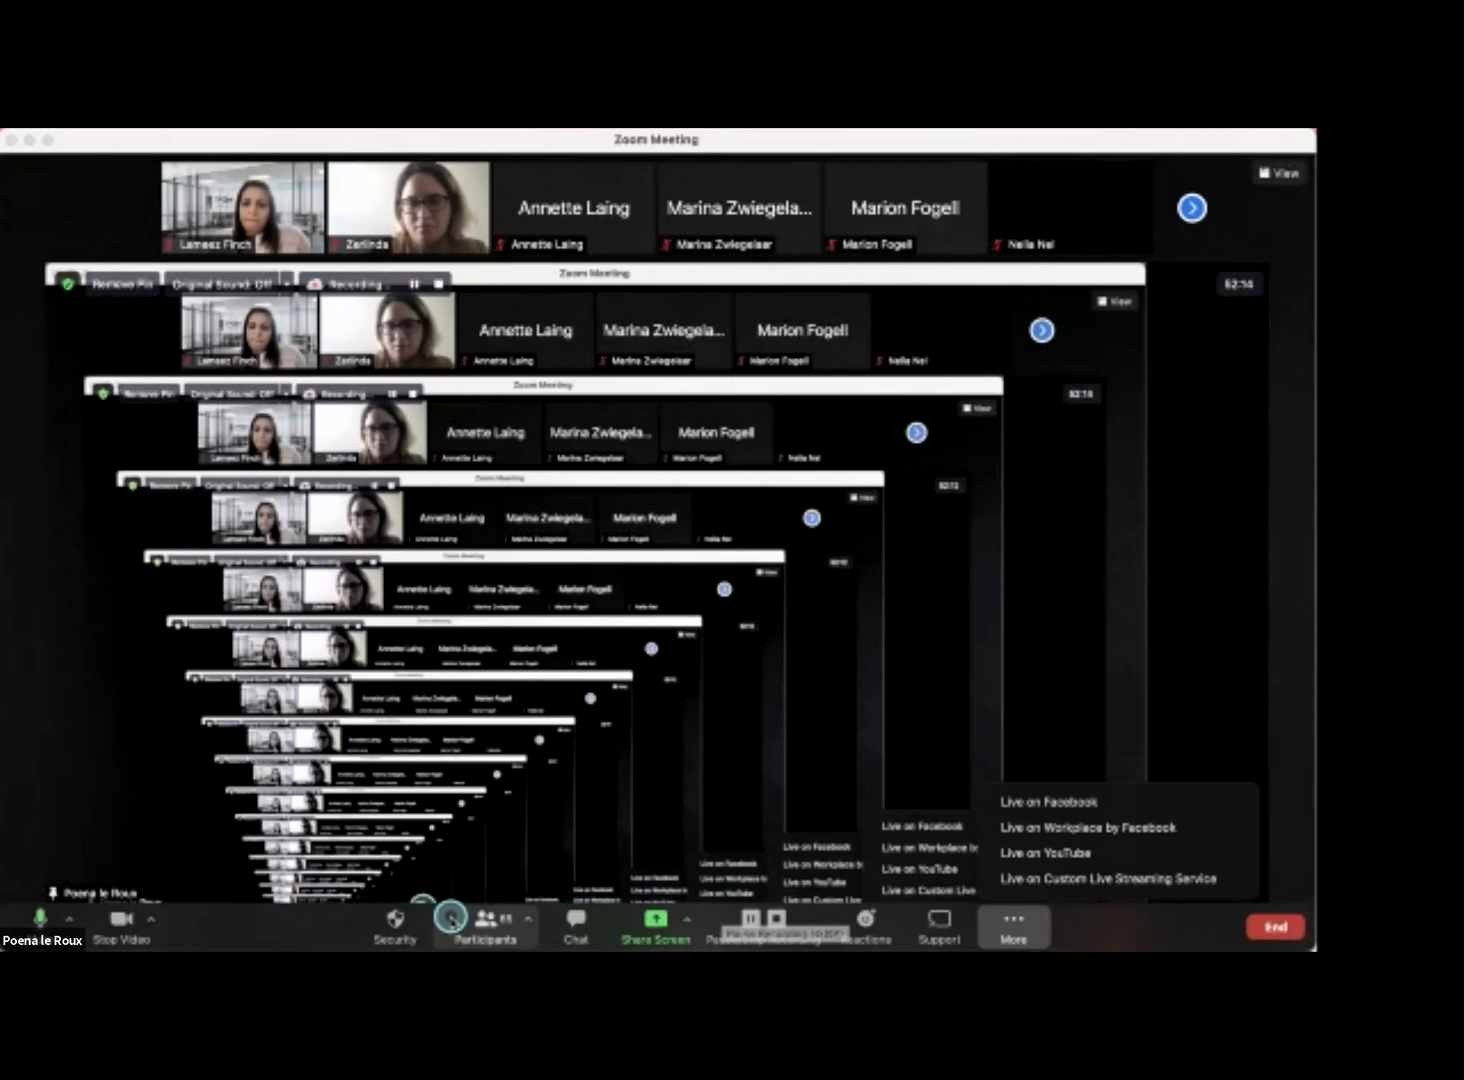
Show the meeting's participants list and view the host's own entry options.
left_click(484, 933)
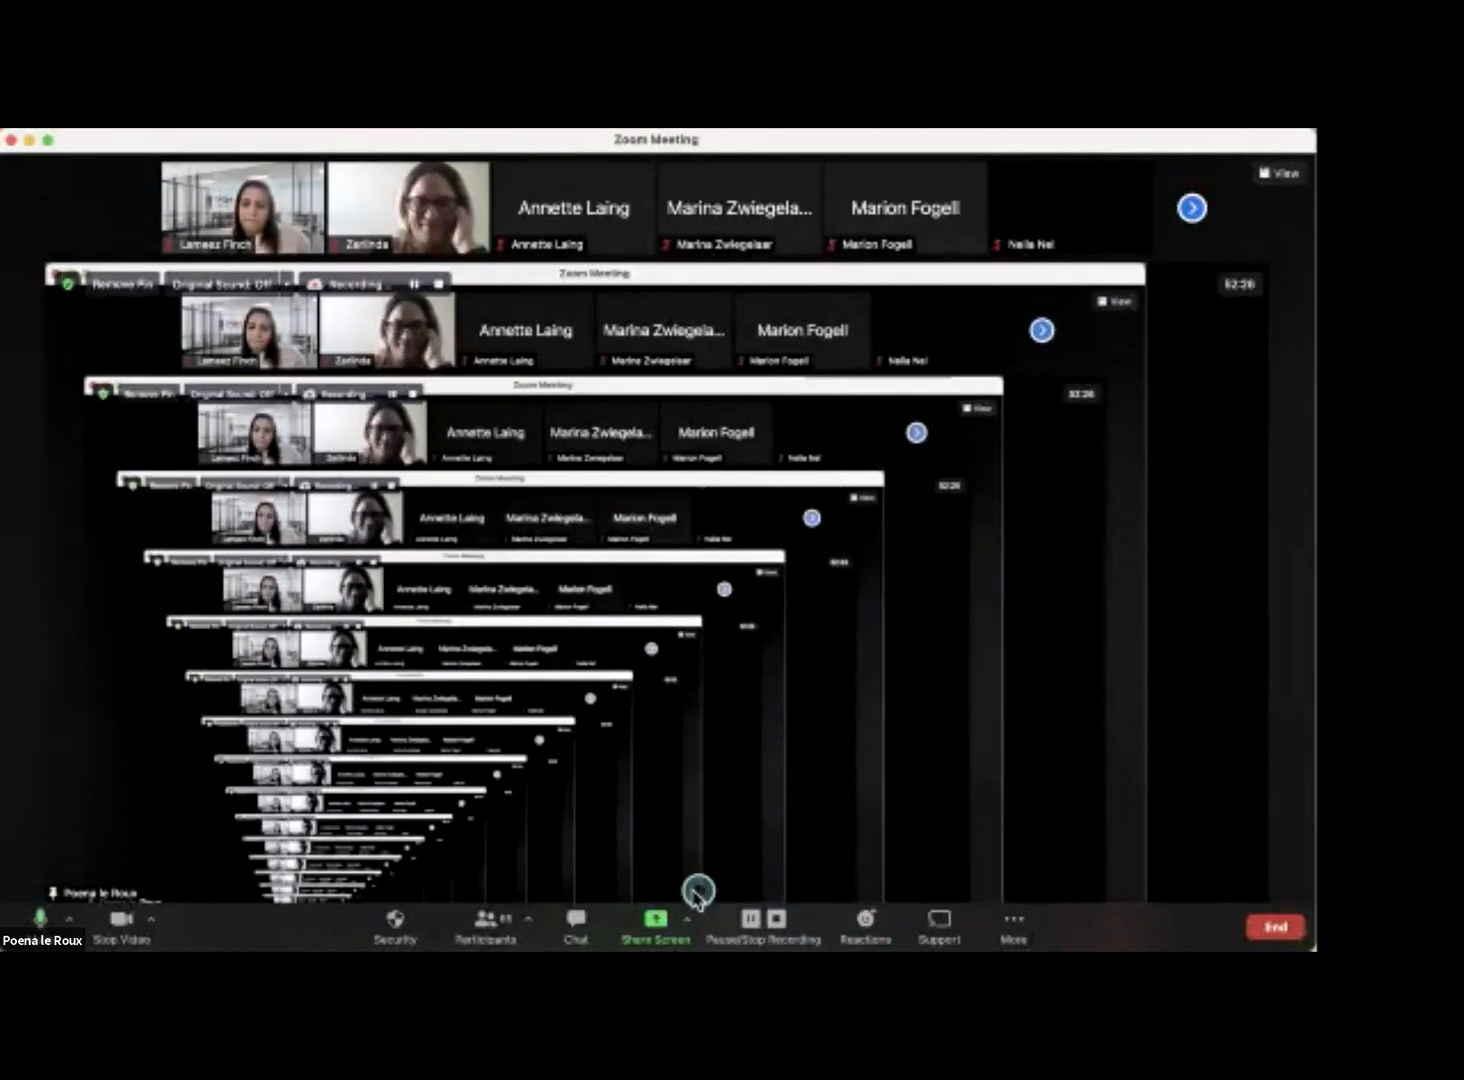
left_click(500, 926)
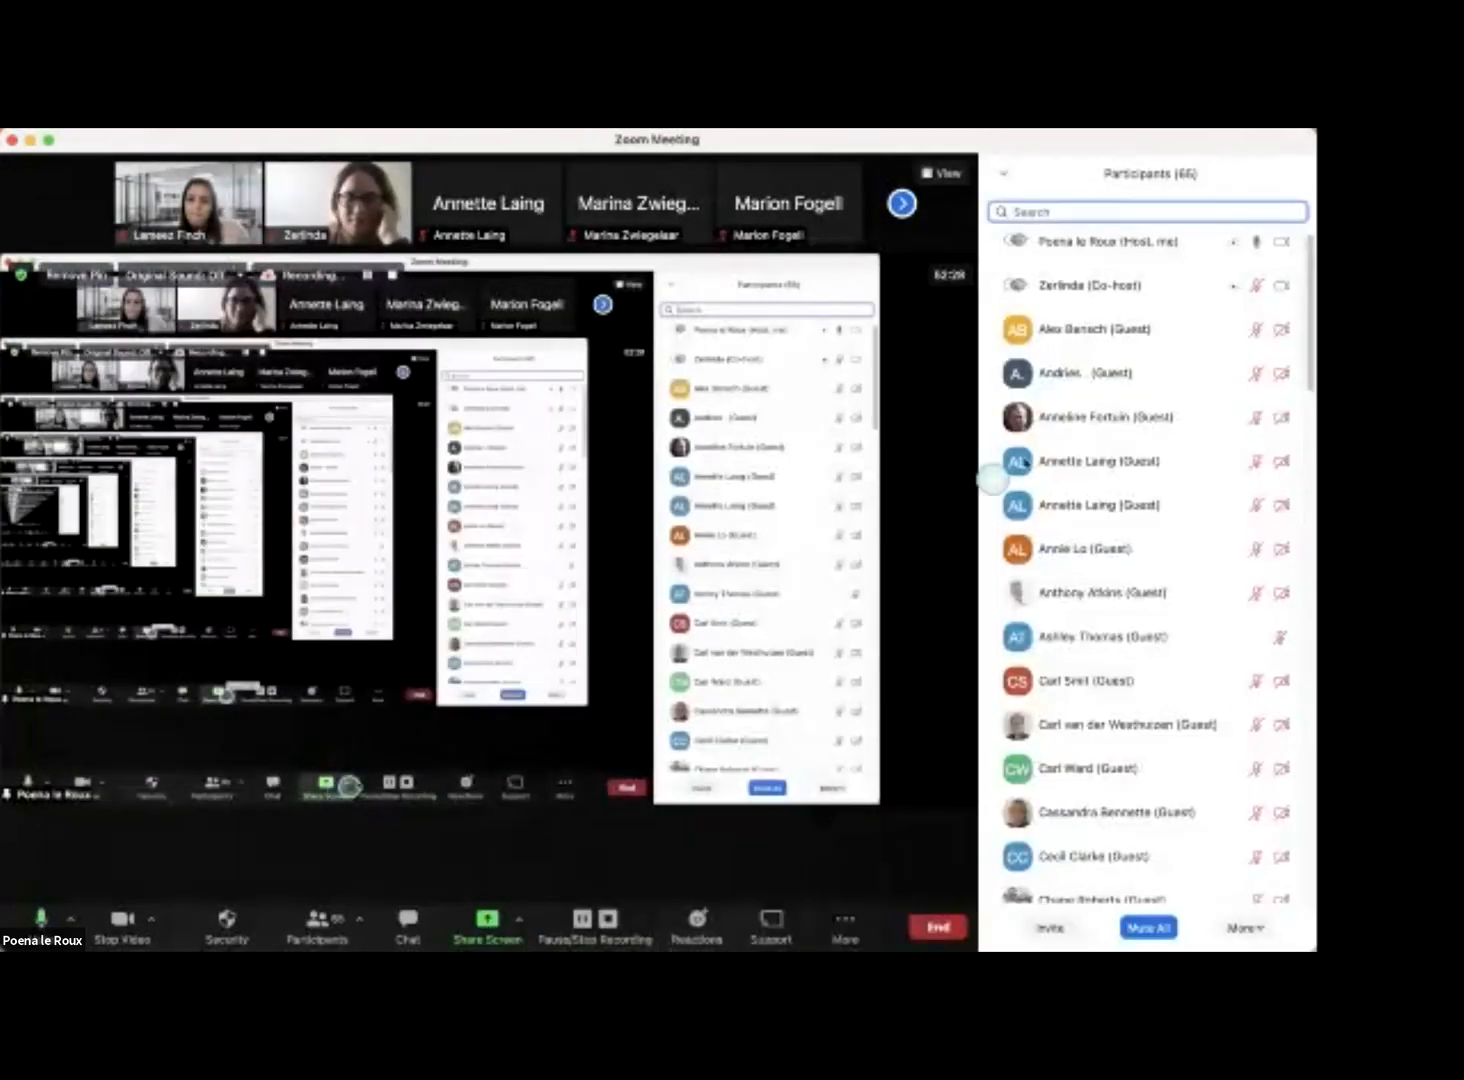
mouse_move(1214, 298)
left_click(1268, 252)
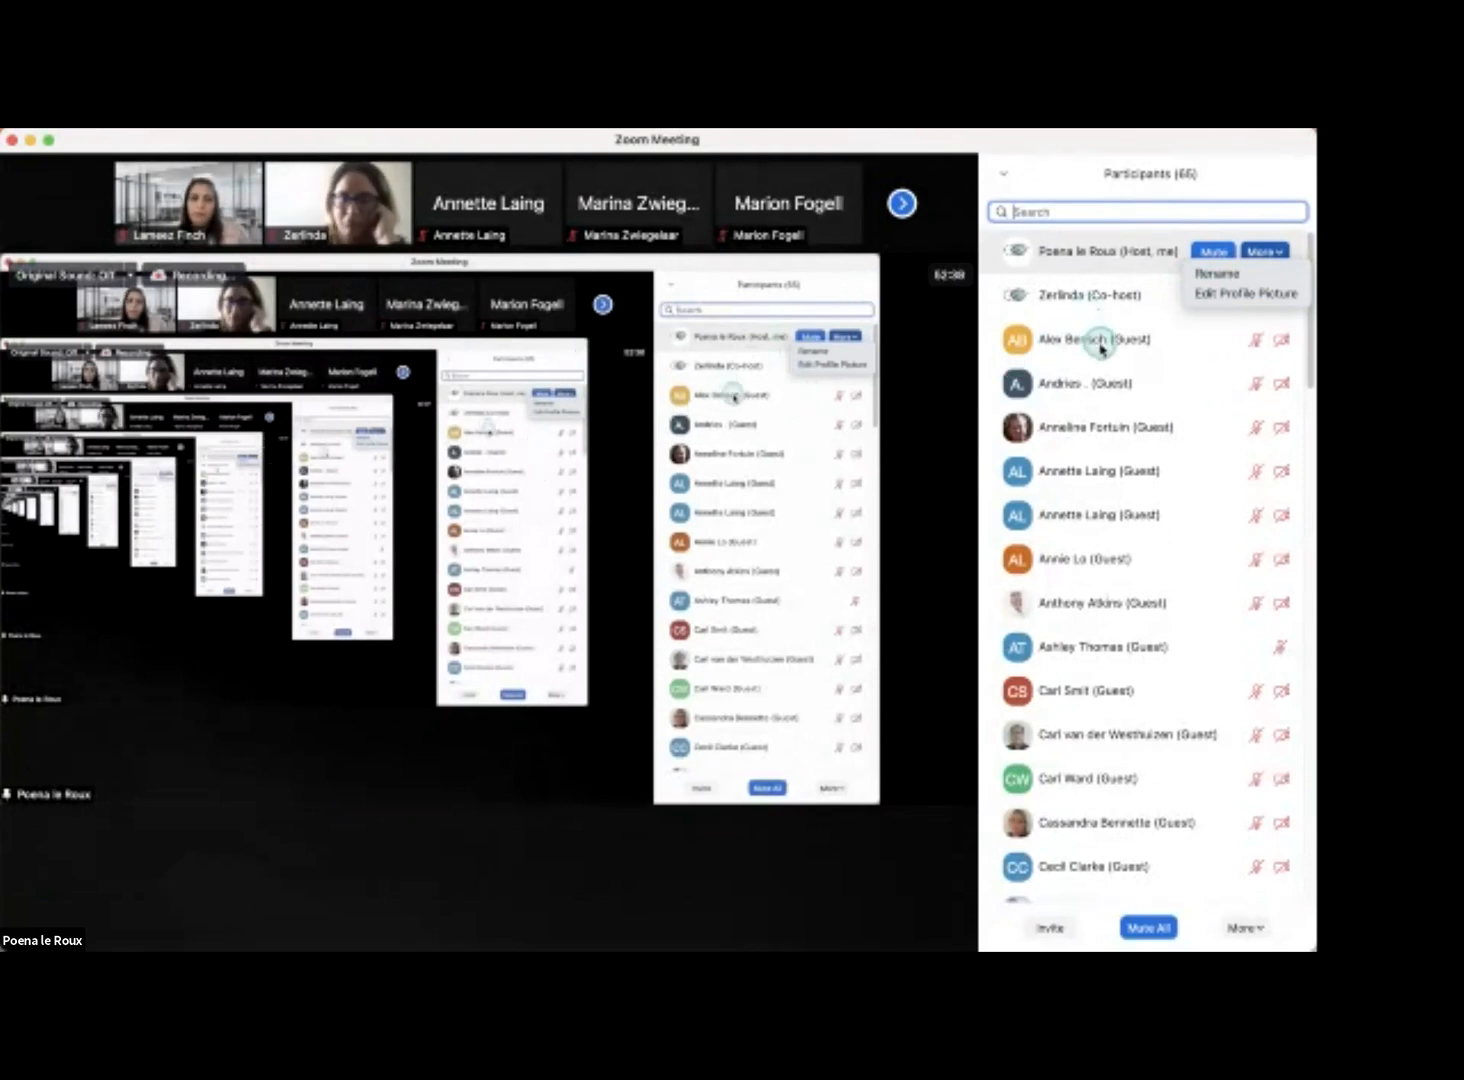
Search the participants for "la" and examine the host's management options for one of the matching guests.
left_click(1067, 212)
type("la")
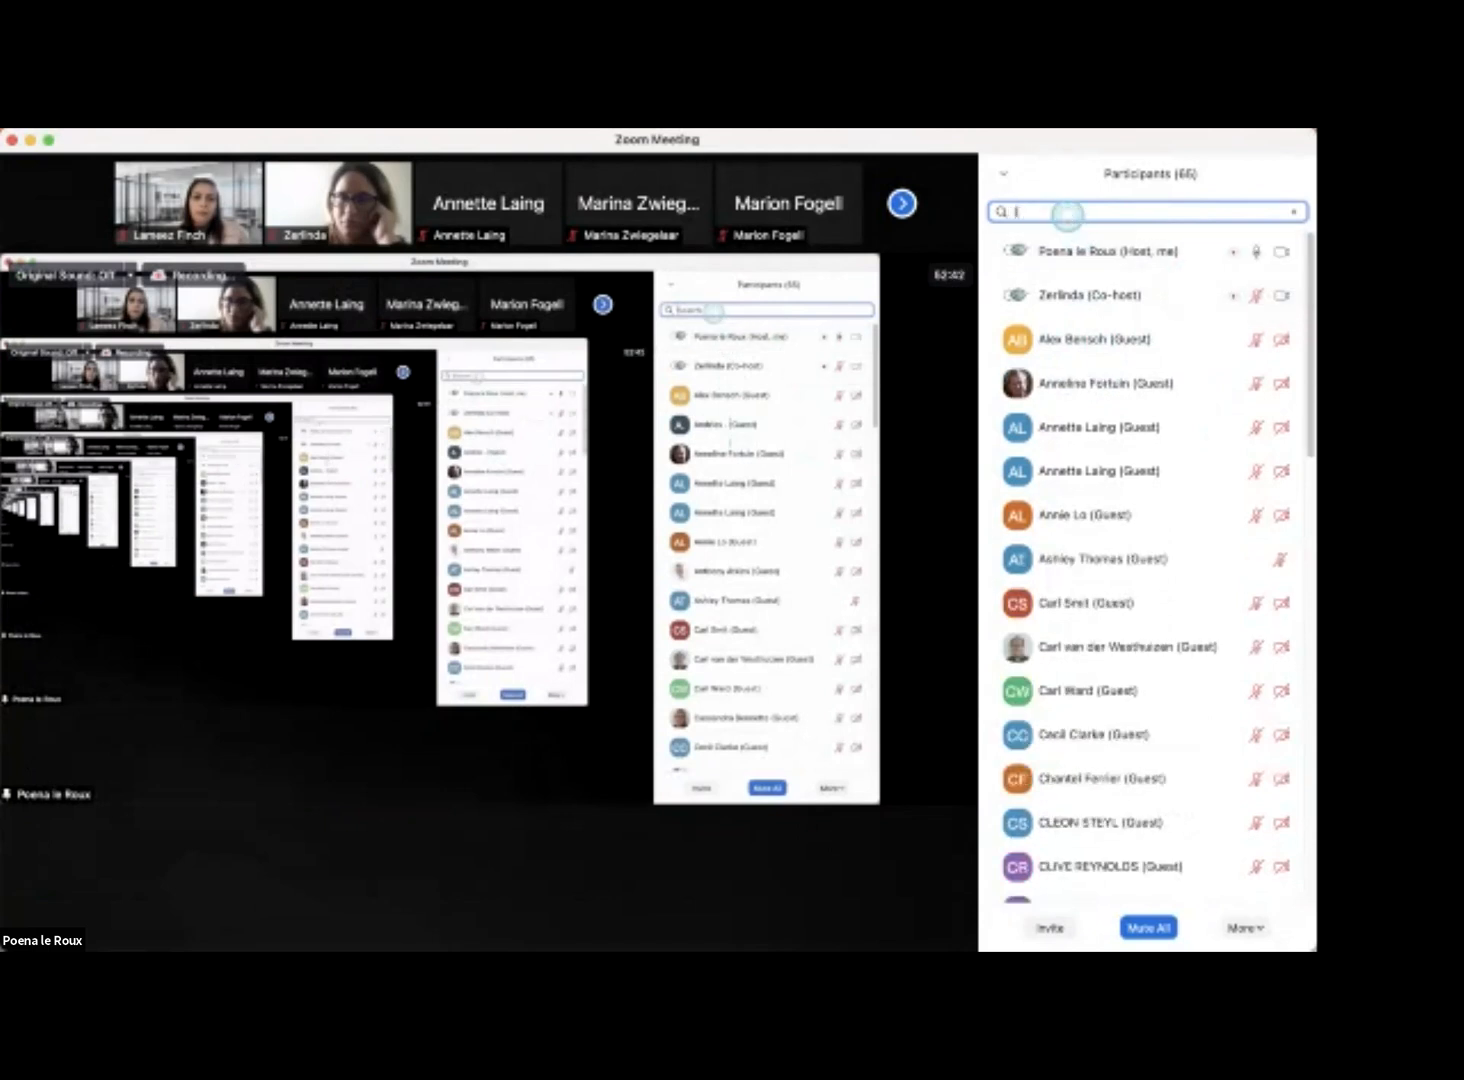
mouse_move(1272, 300)
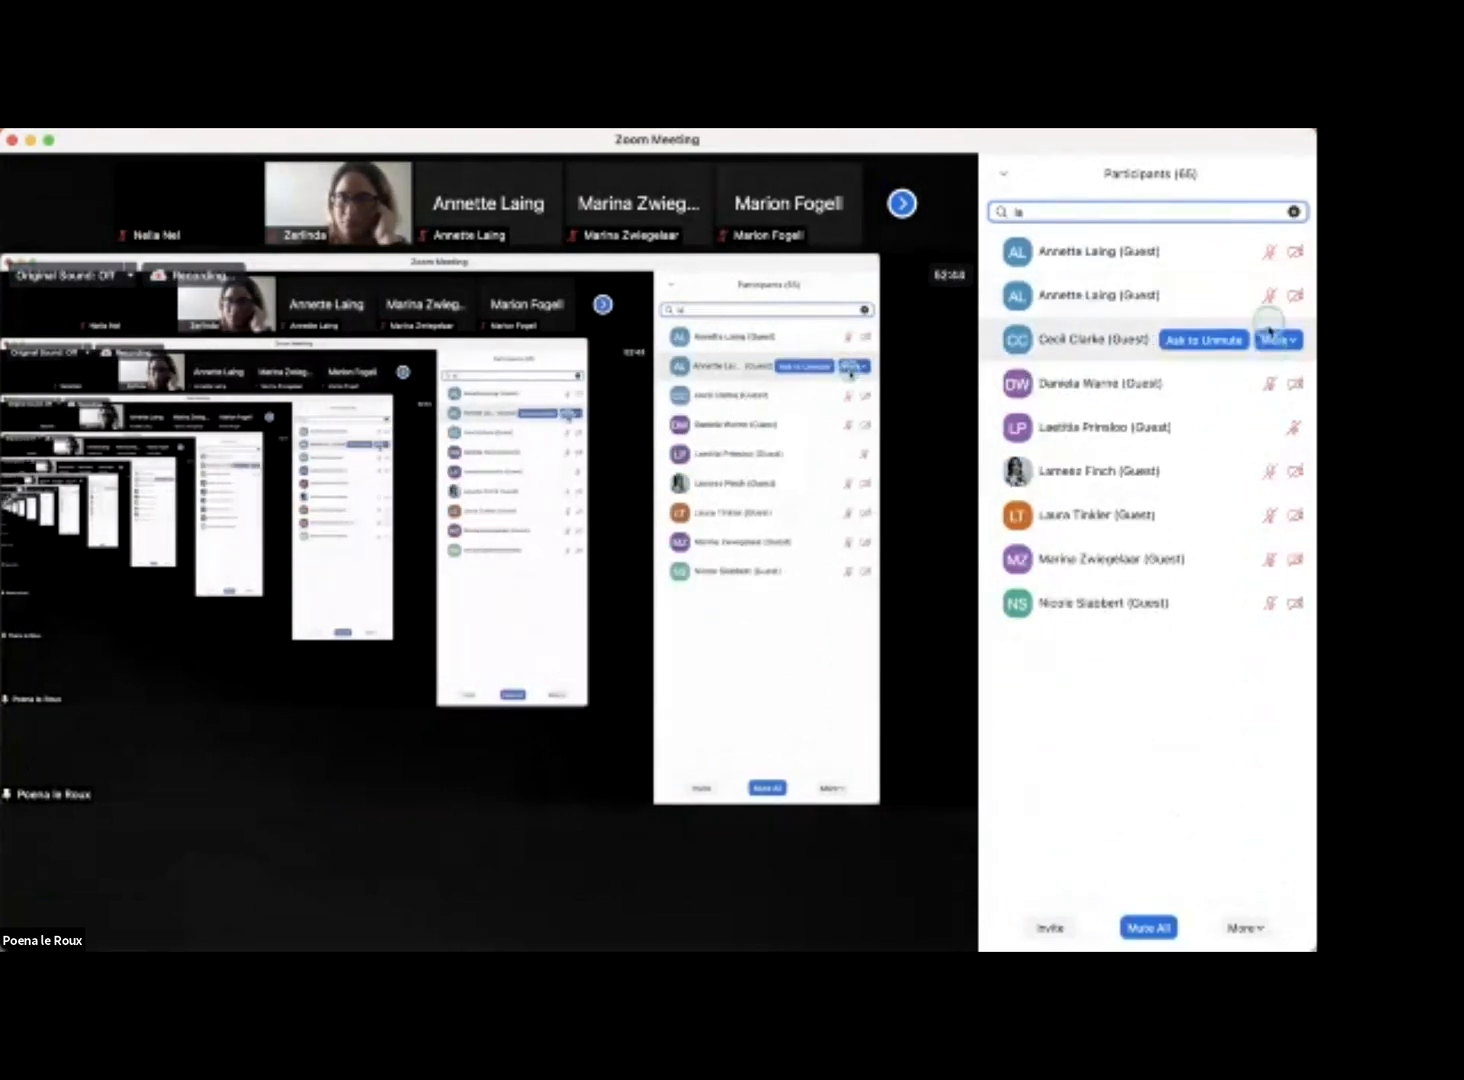
left_click(1276, 472)
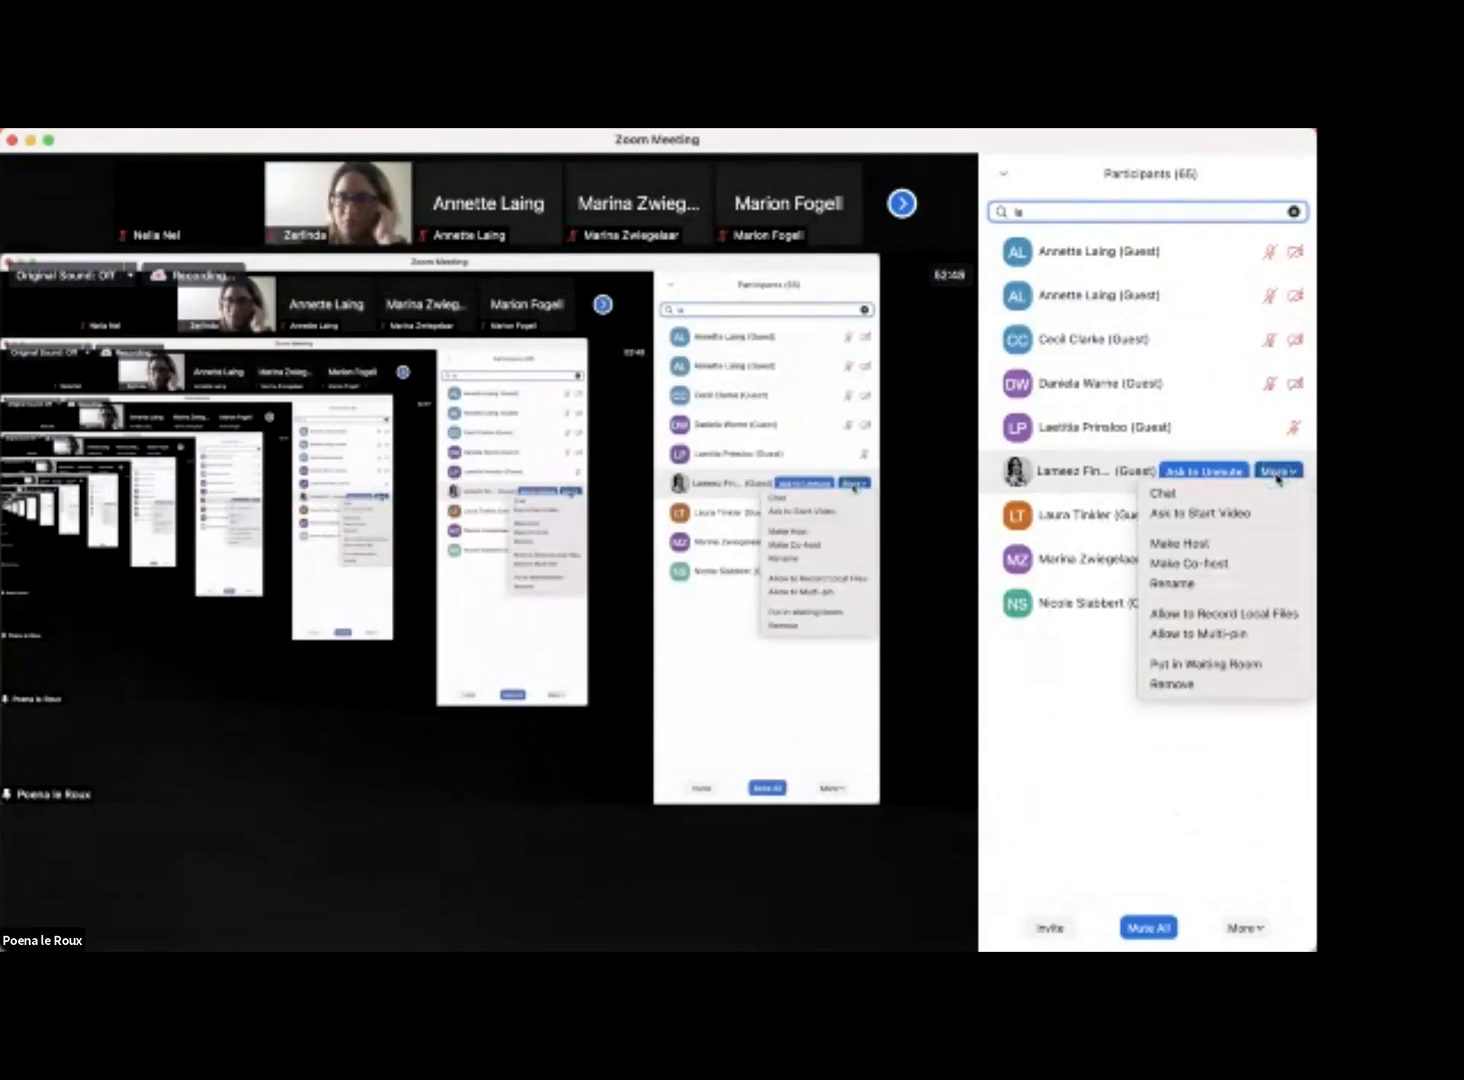
left_click(1236, 569)
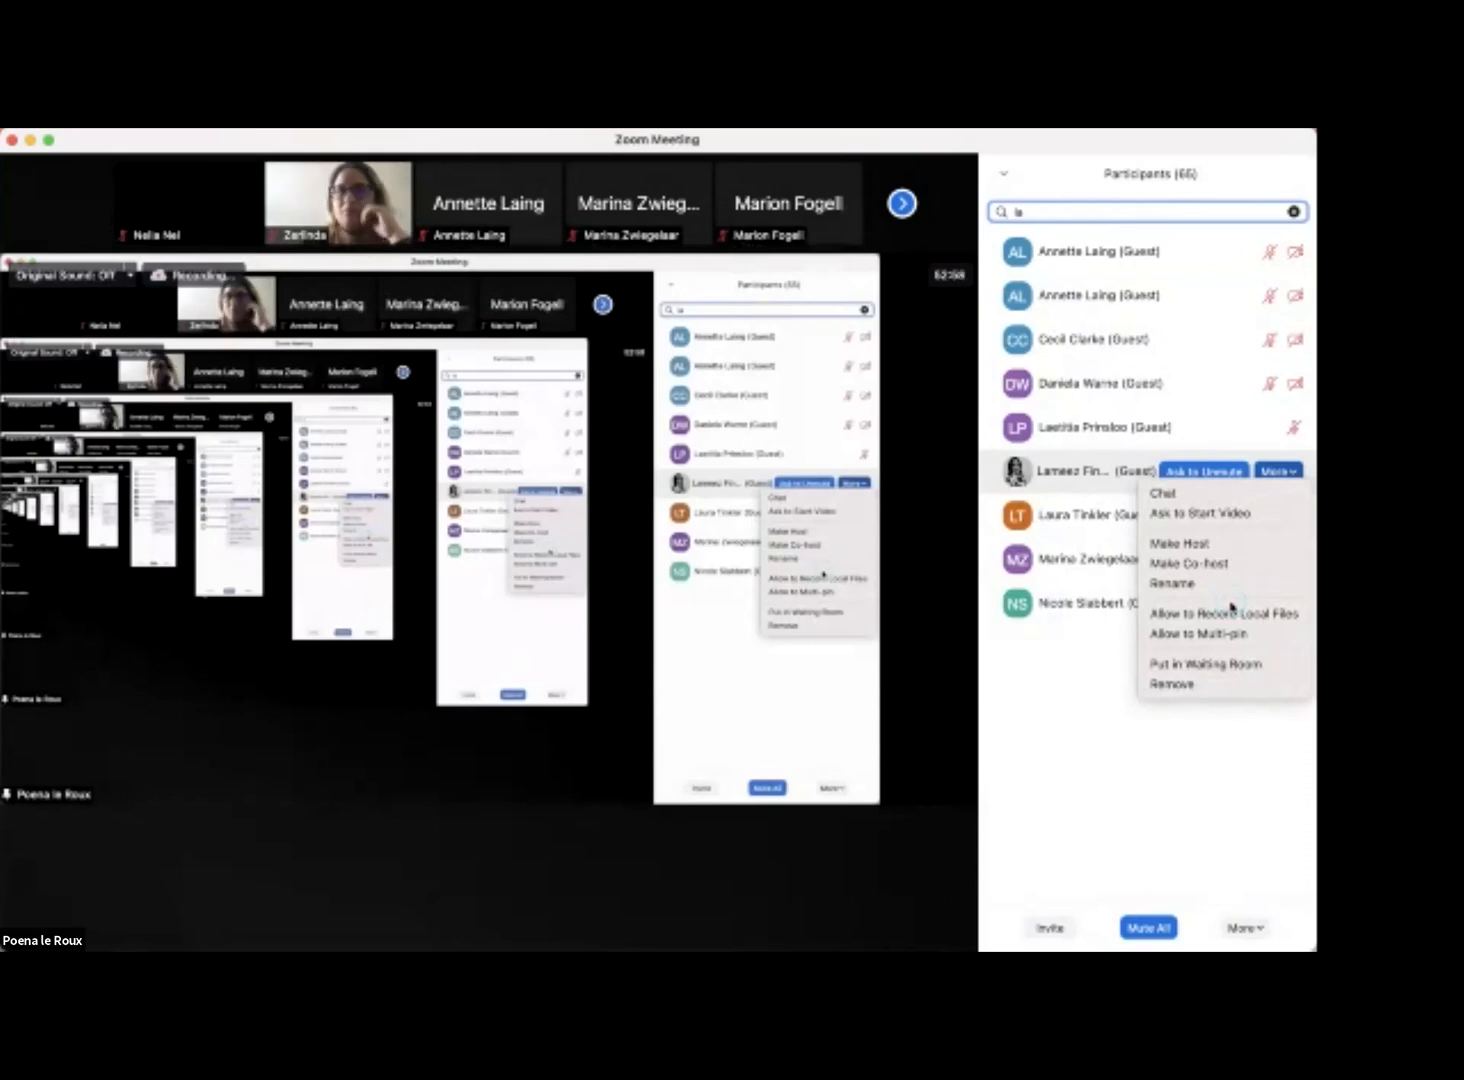
left_click(1231, 609)
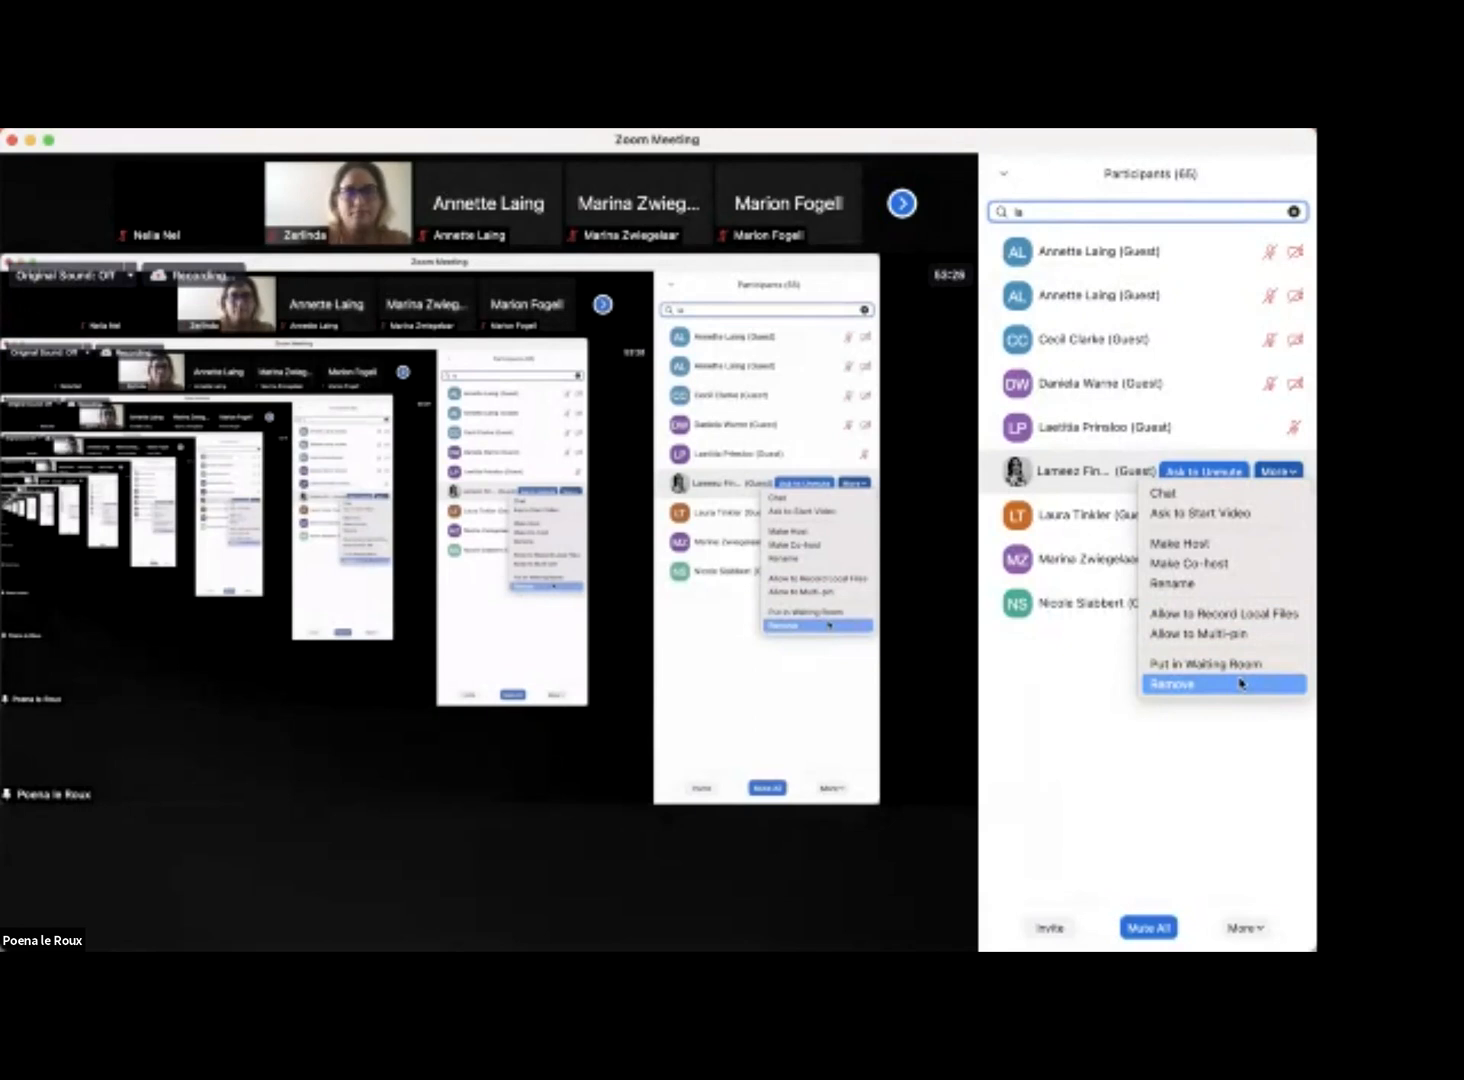
left_click(879, 840)
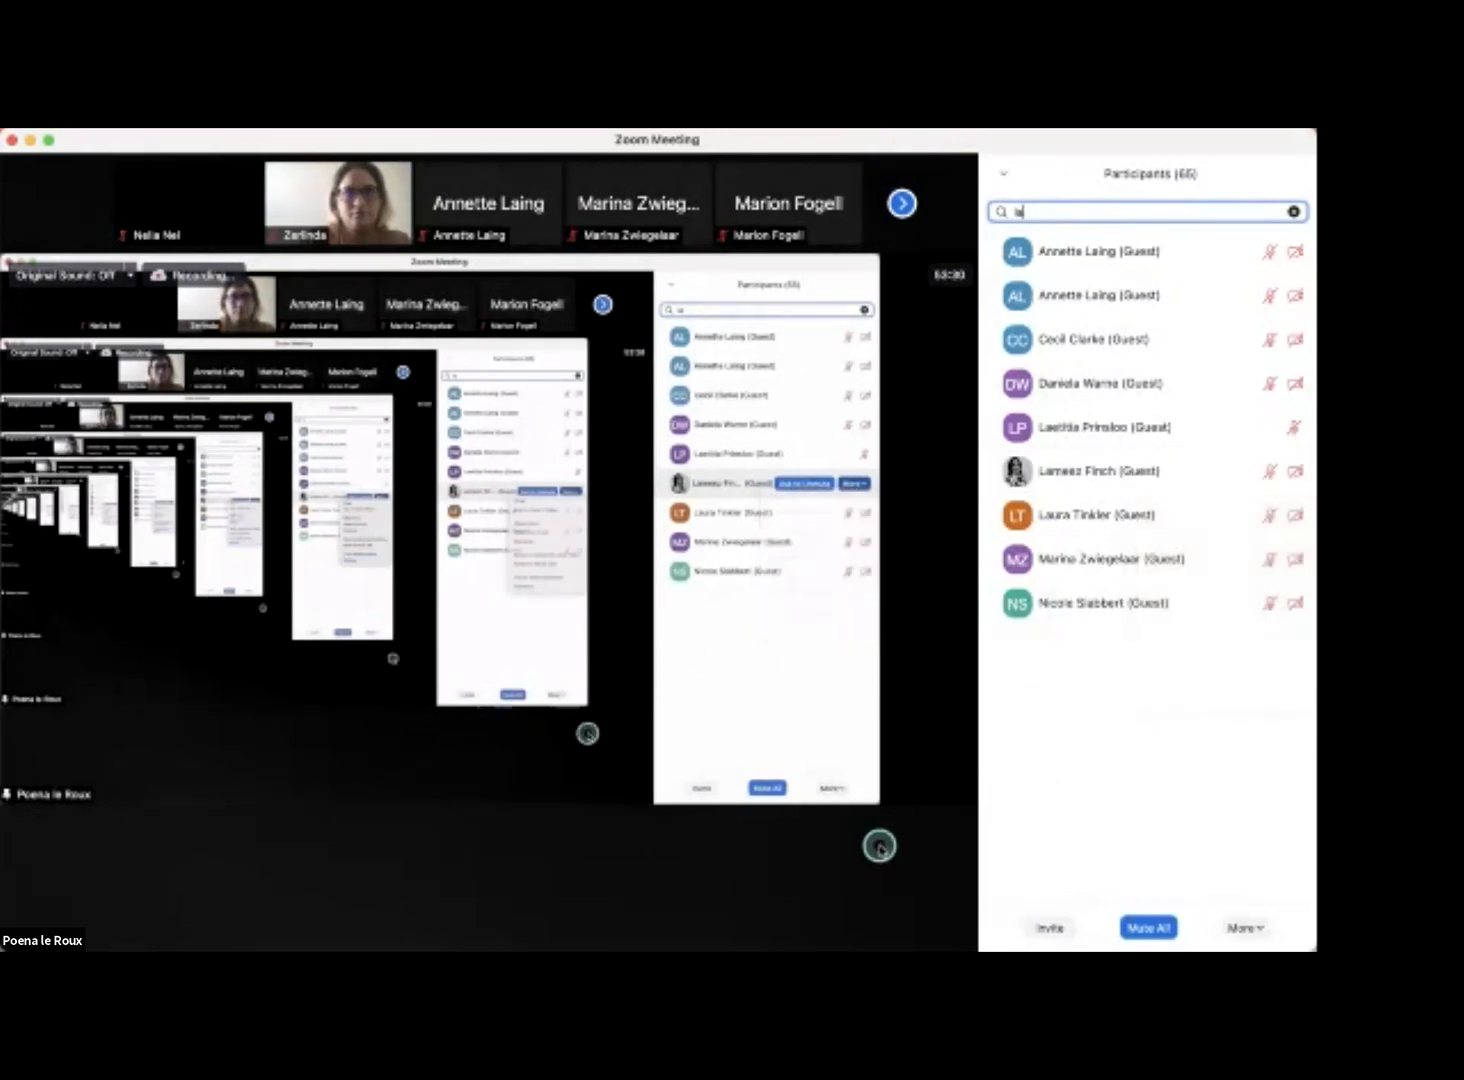
Examine the meeting's security options for participants, followed by the available reactions.
mouse_move(784, 944)
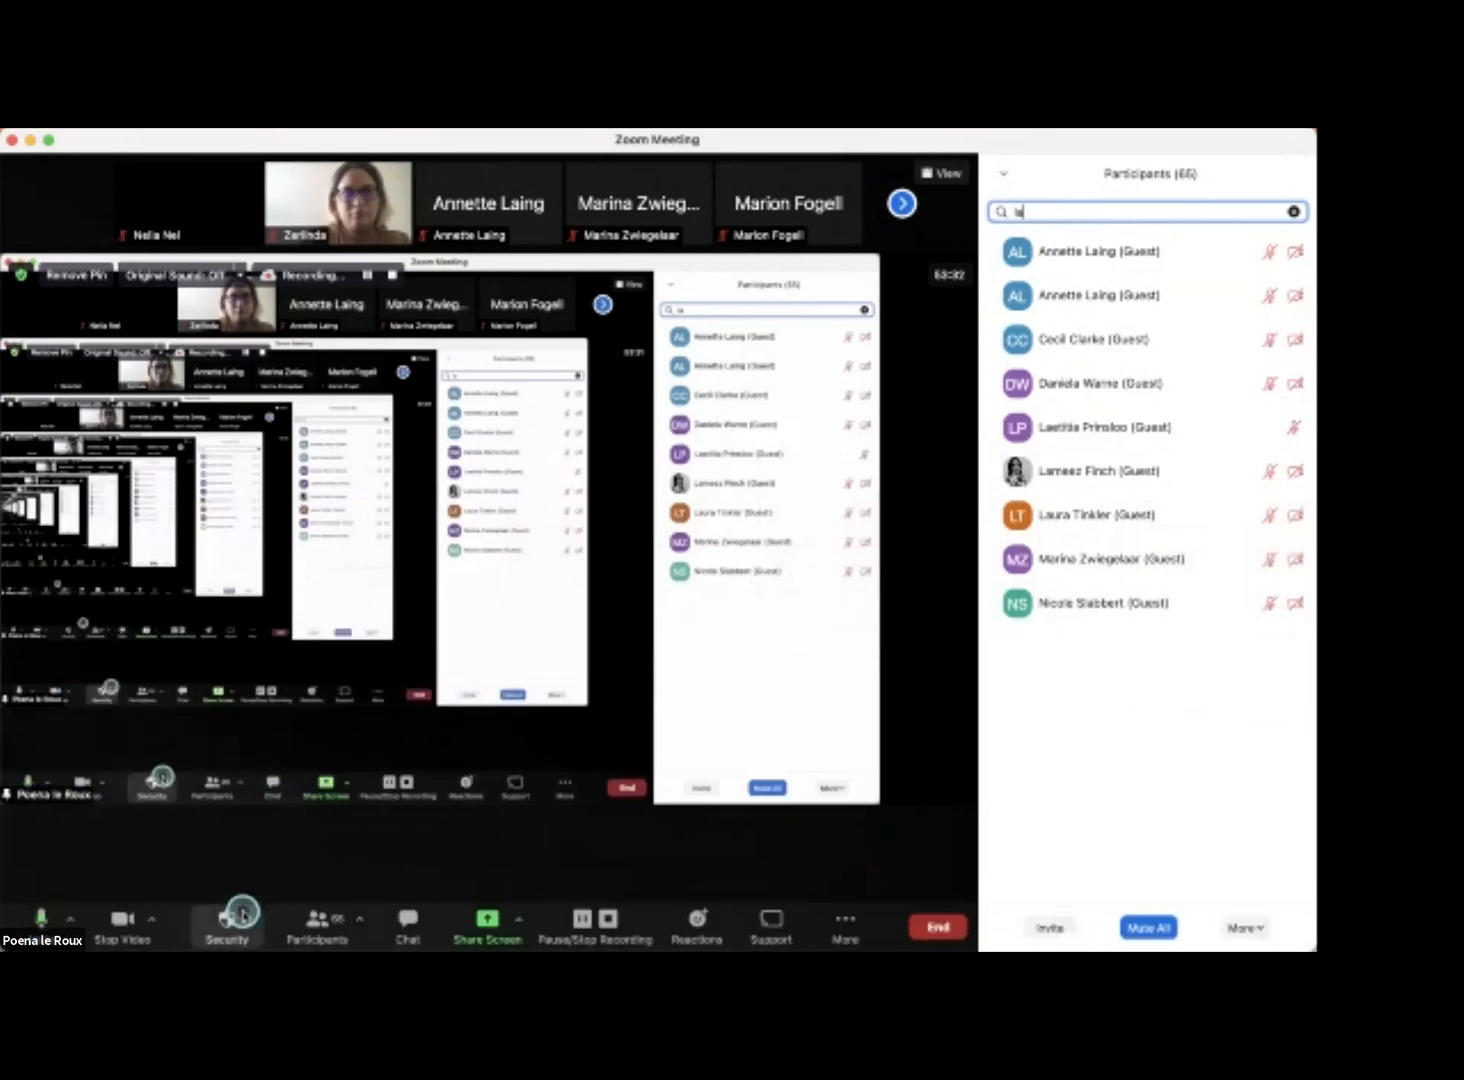
left_click(240, 915)
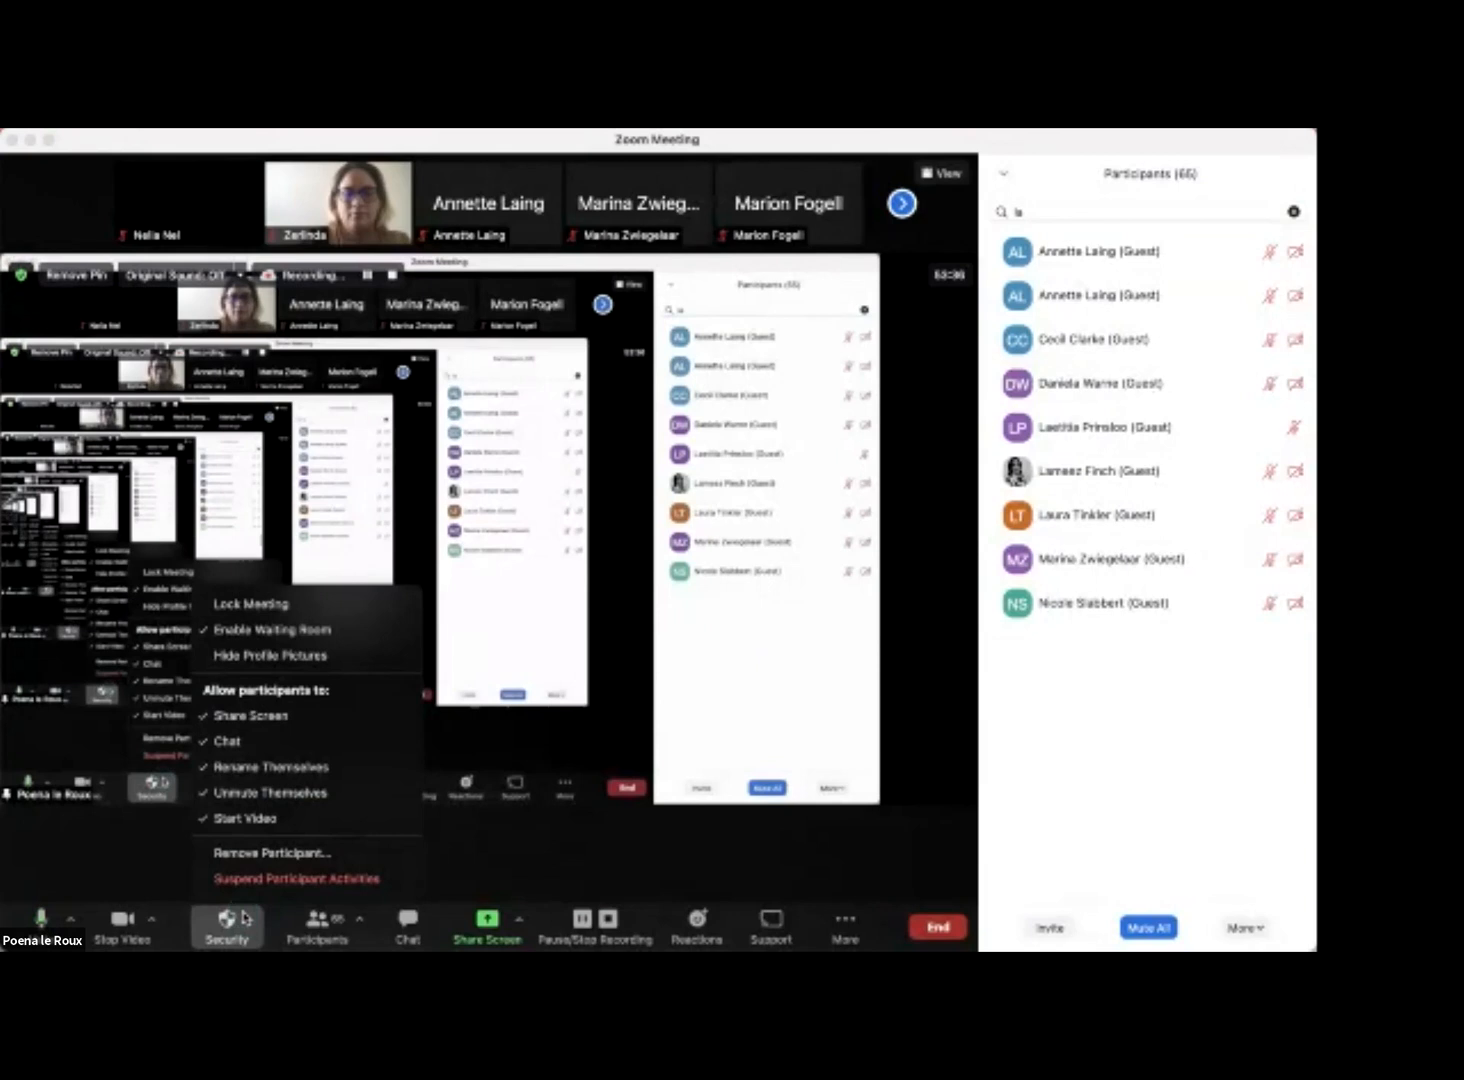
left_click(252, 764)
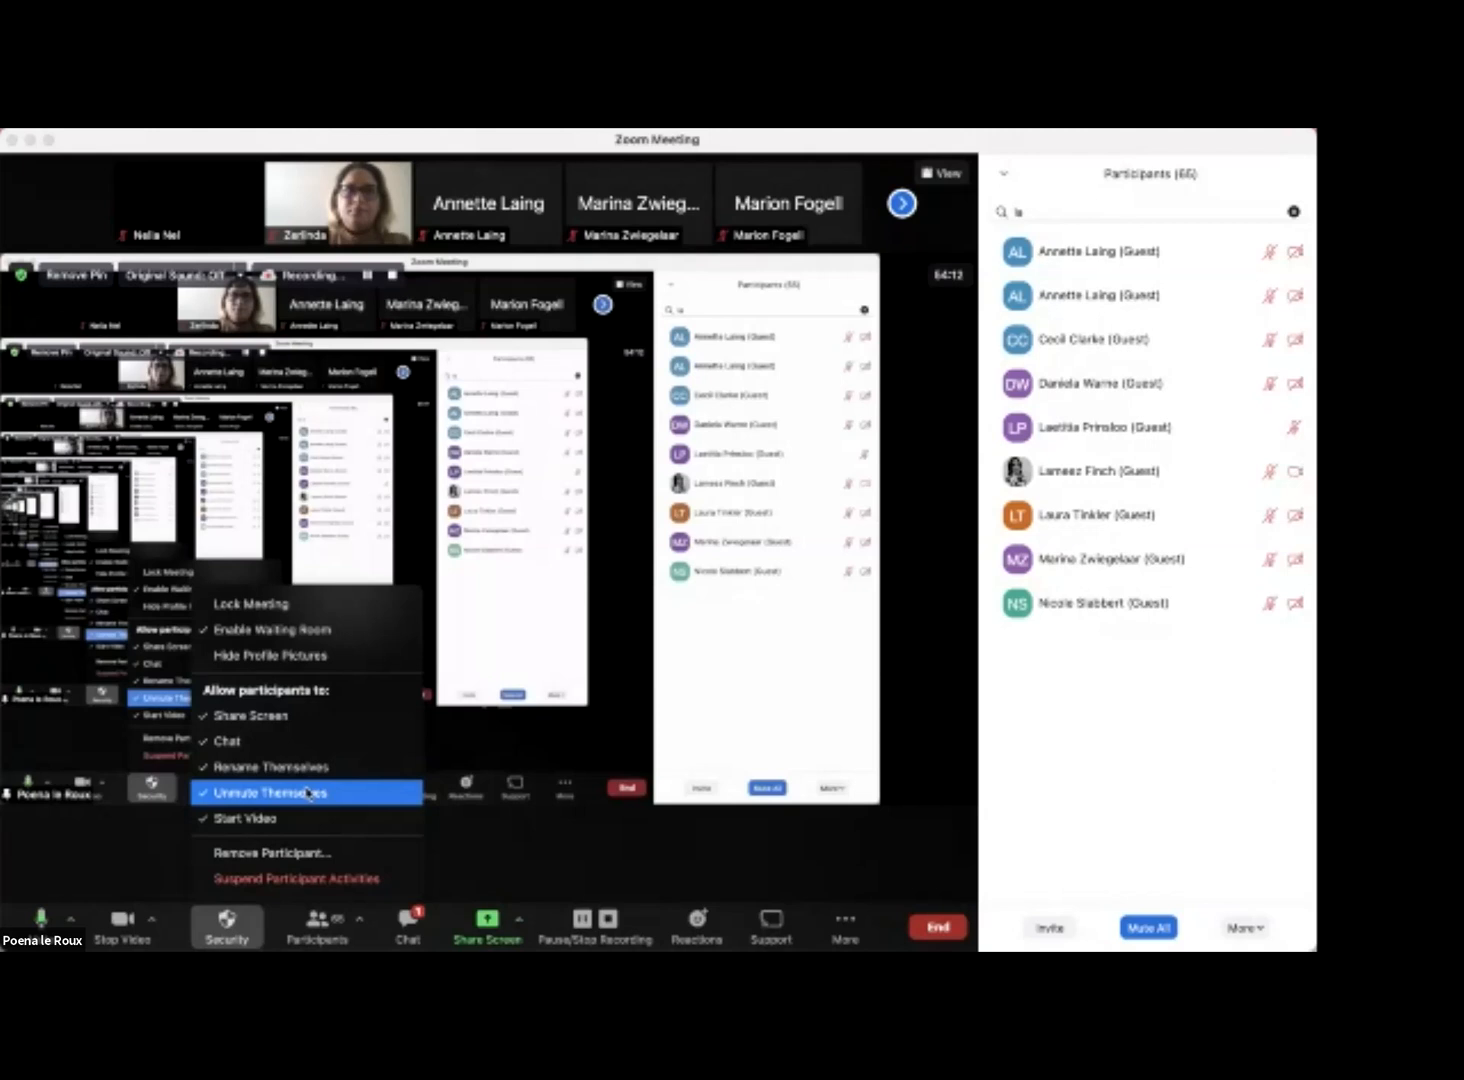
left_click(705, 927)
left_click(713, 930)
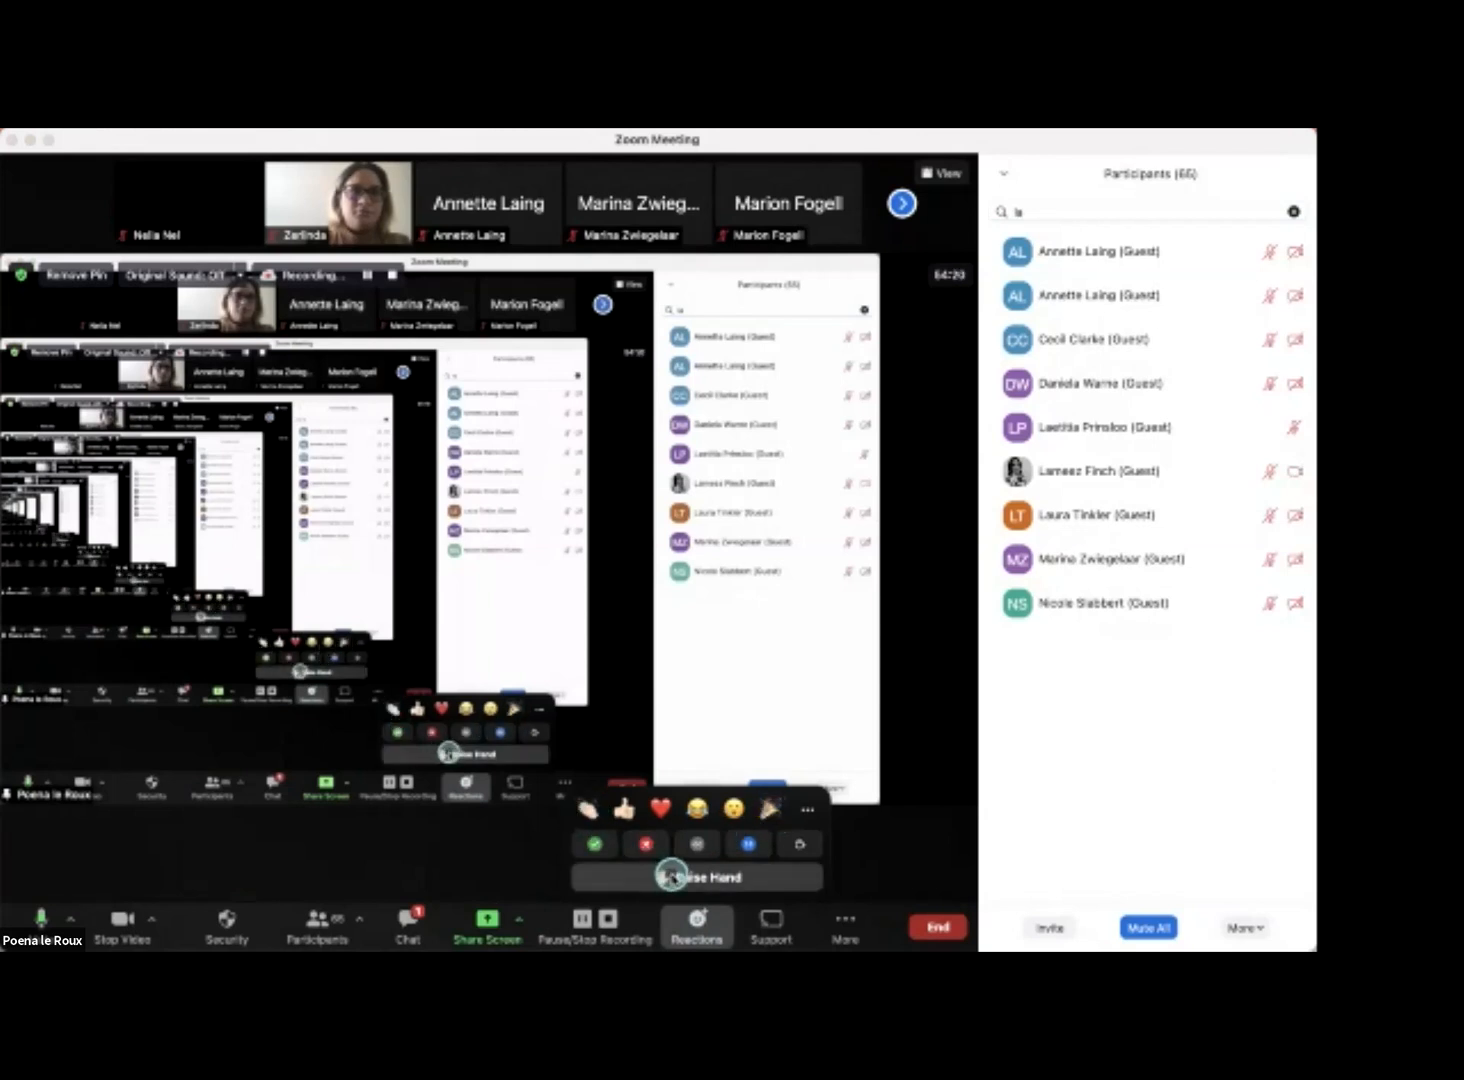
Review the Suspend Participant Activities option among the meeting's security settings and close them.
left_click(234, 921)
left_click(232, 918)
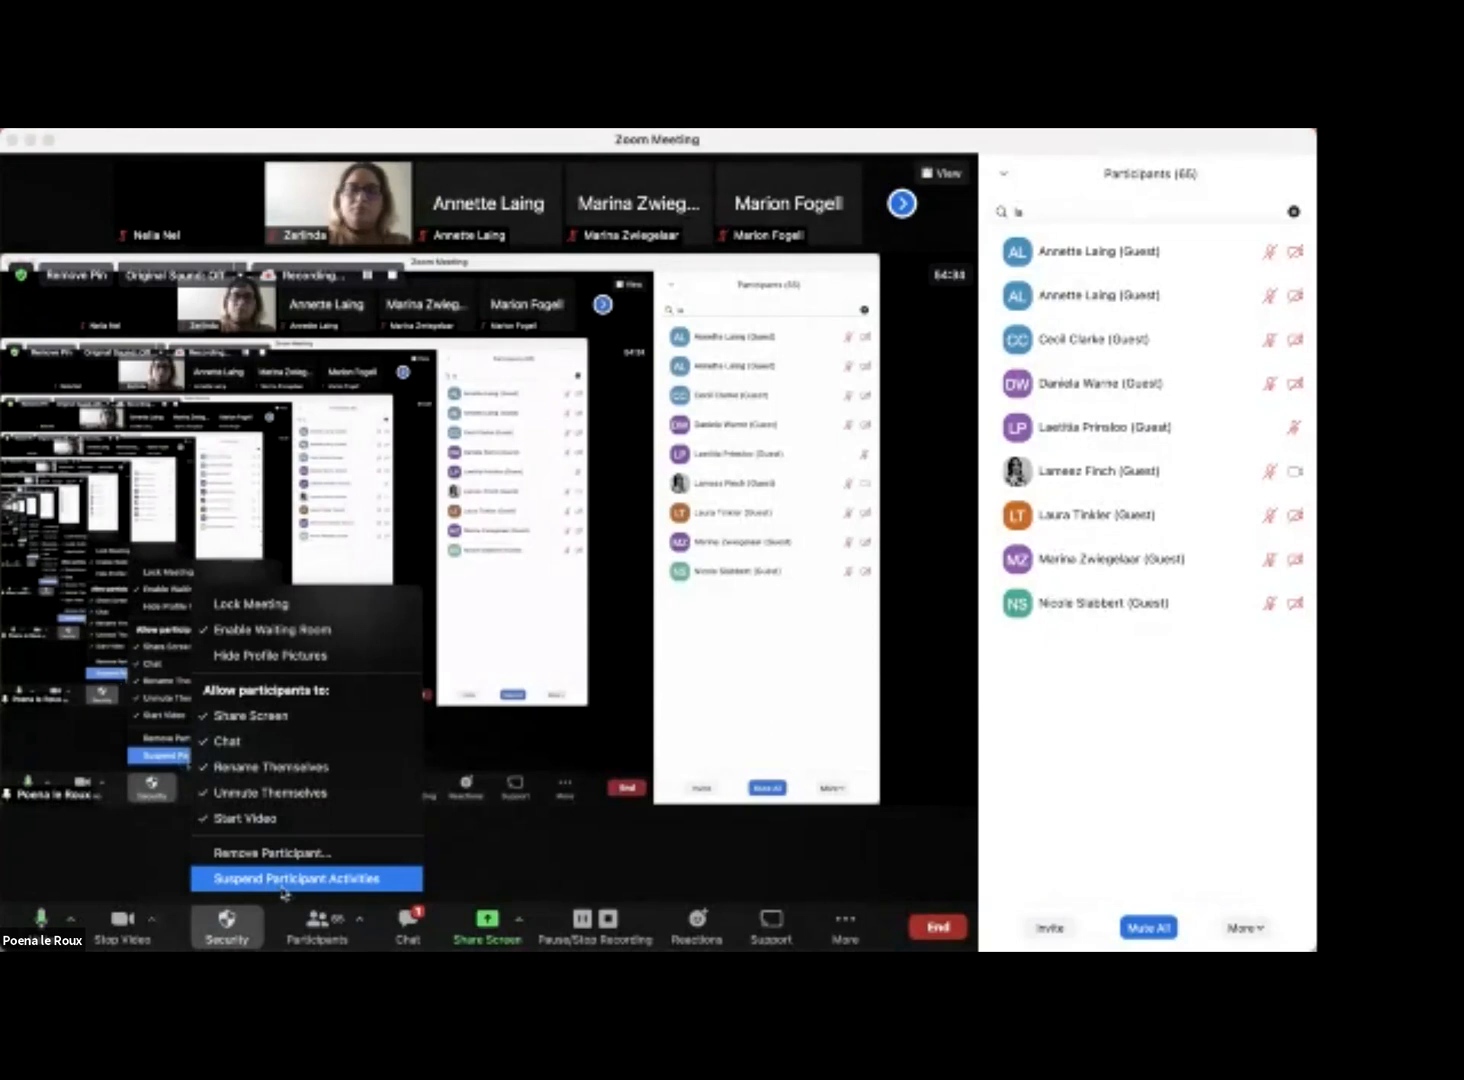
left_click(903, 140)
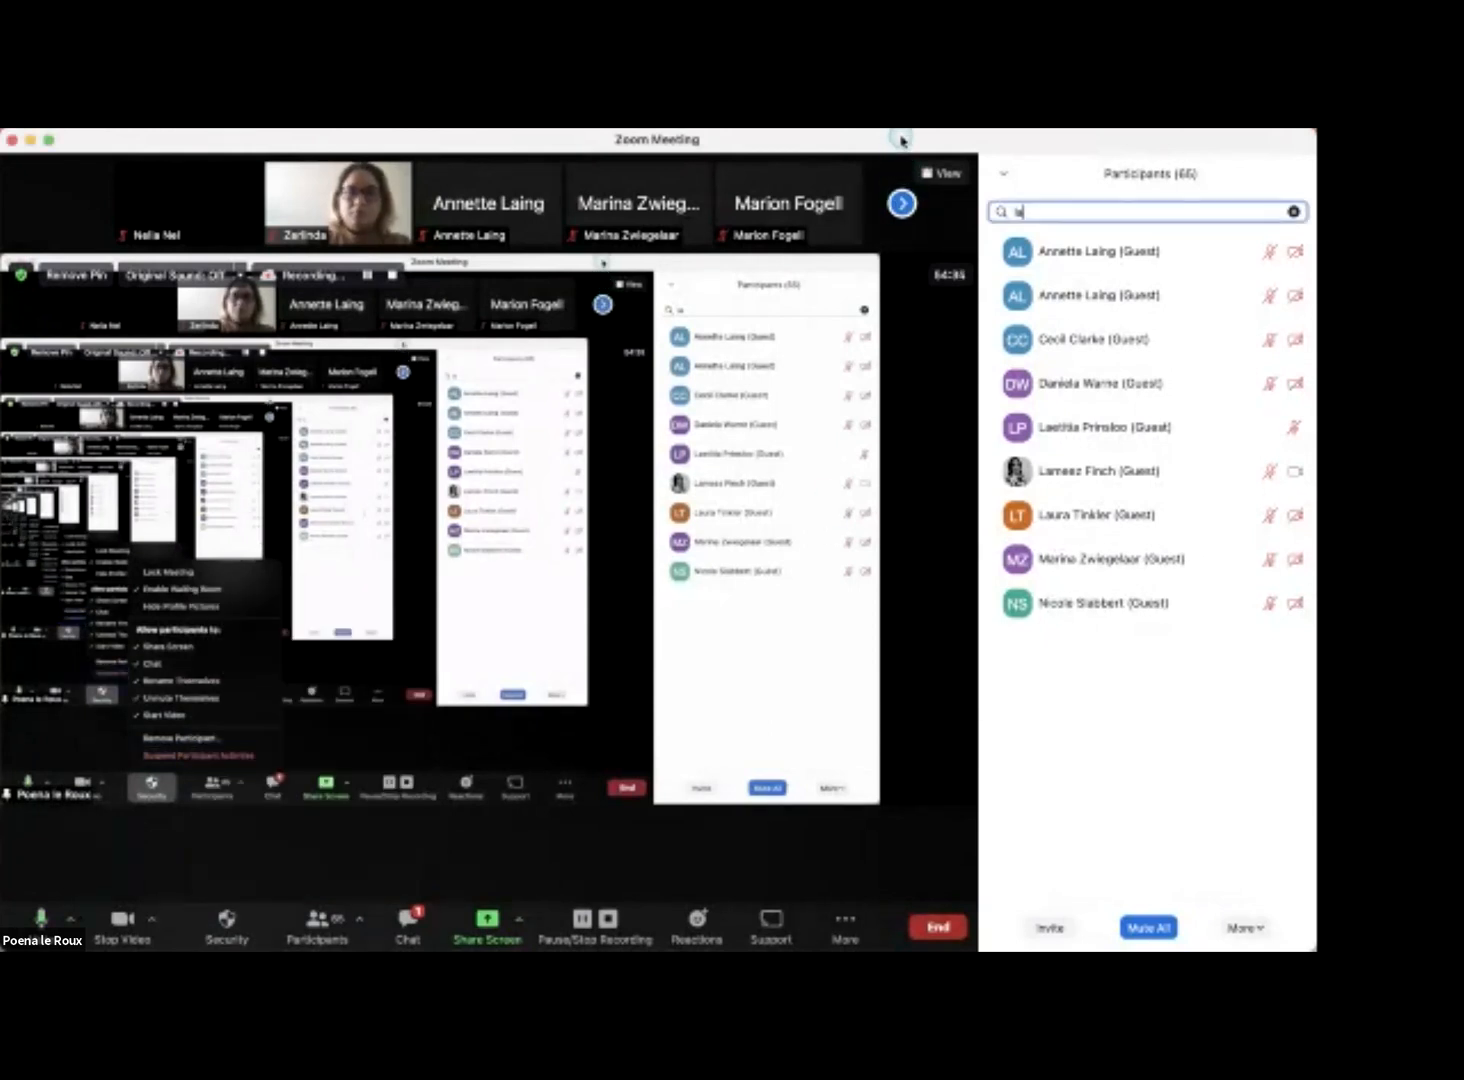
Switch to the opening presentation at the "Starting a Zoom meeting" slide.
key("super+Tab")
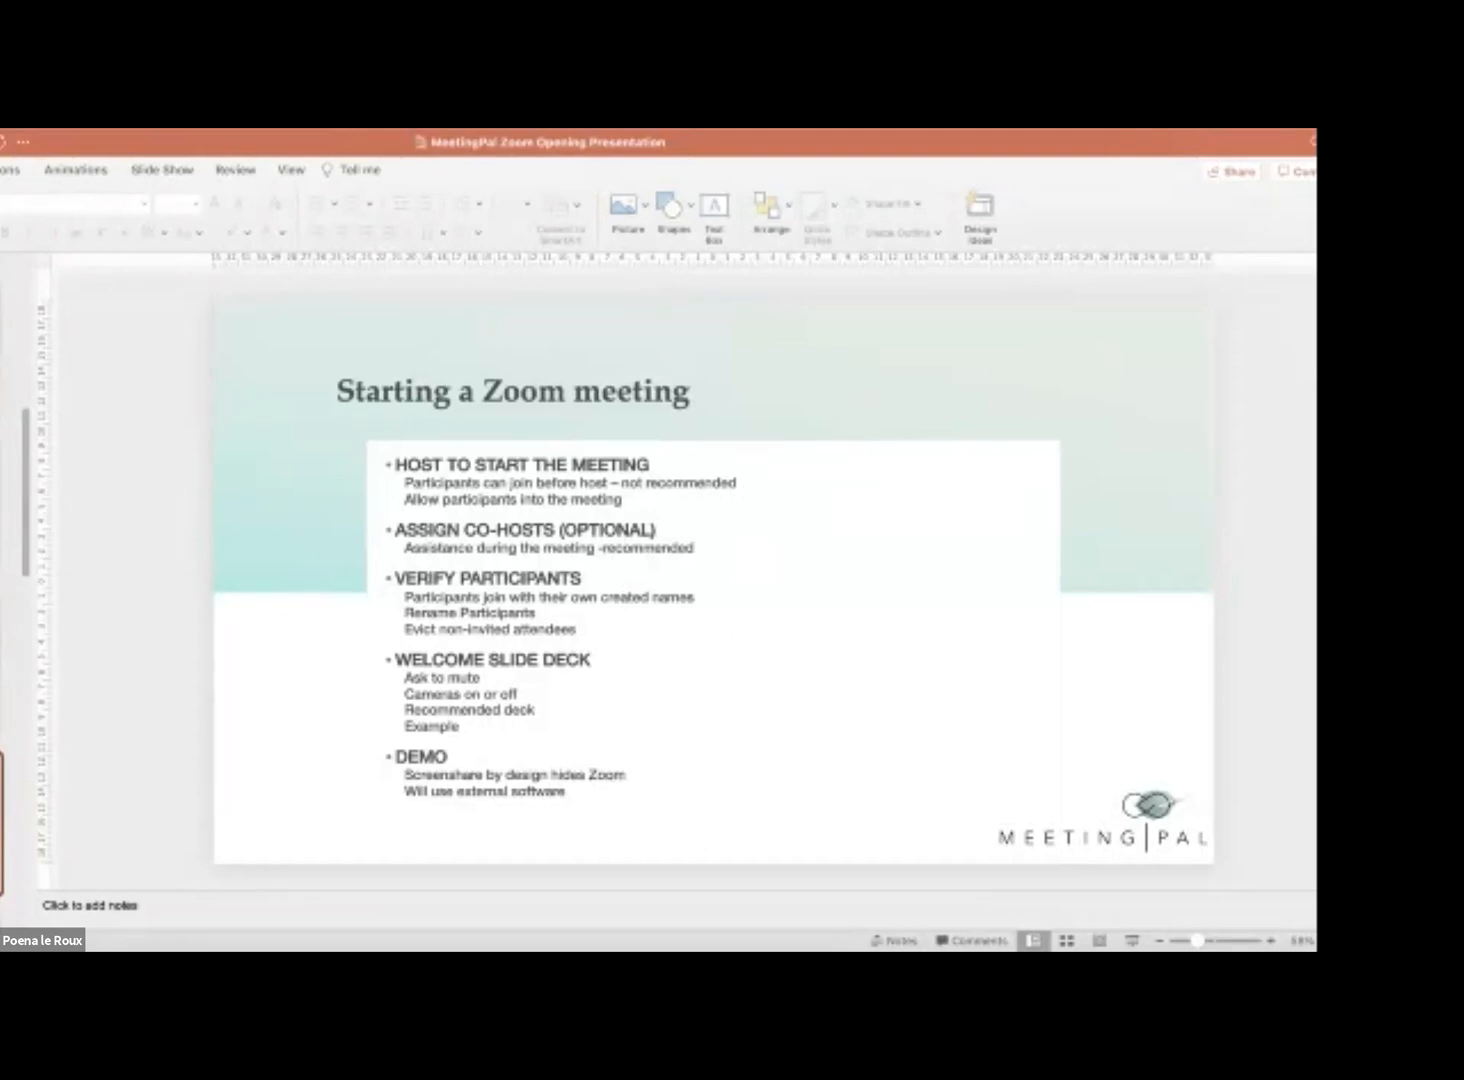
left_click(1000, 551)
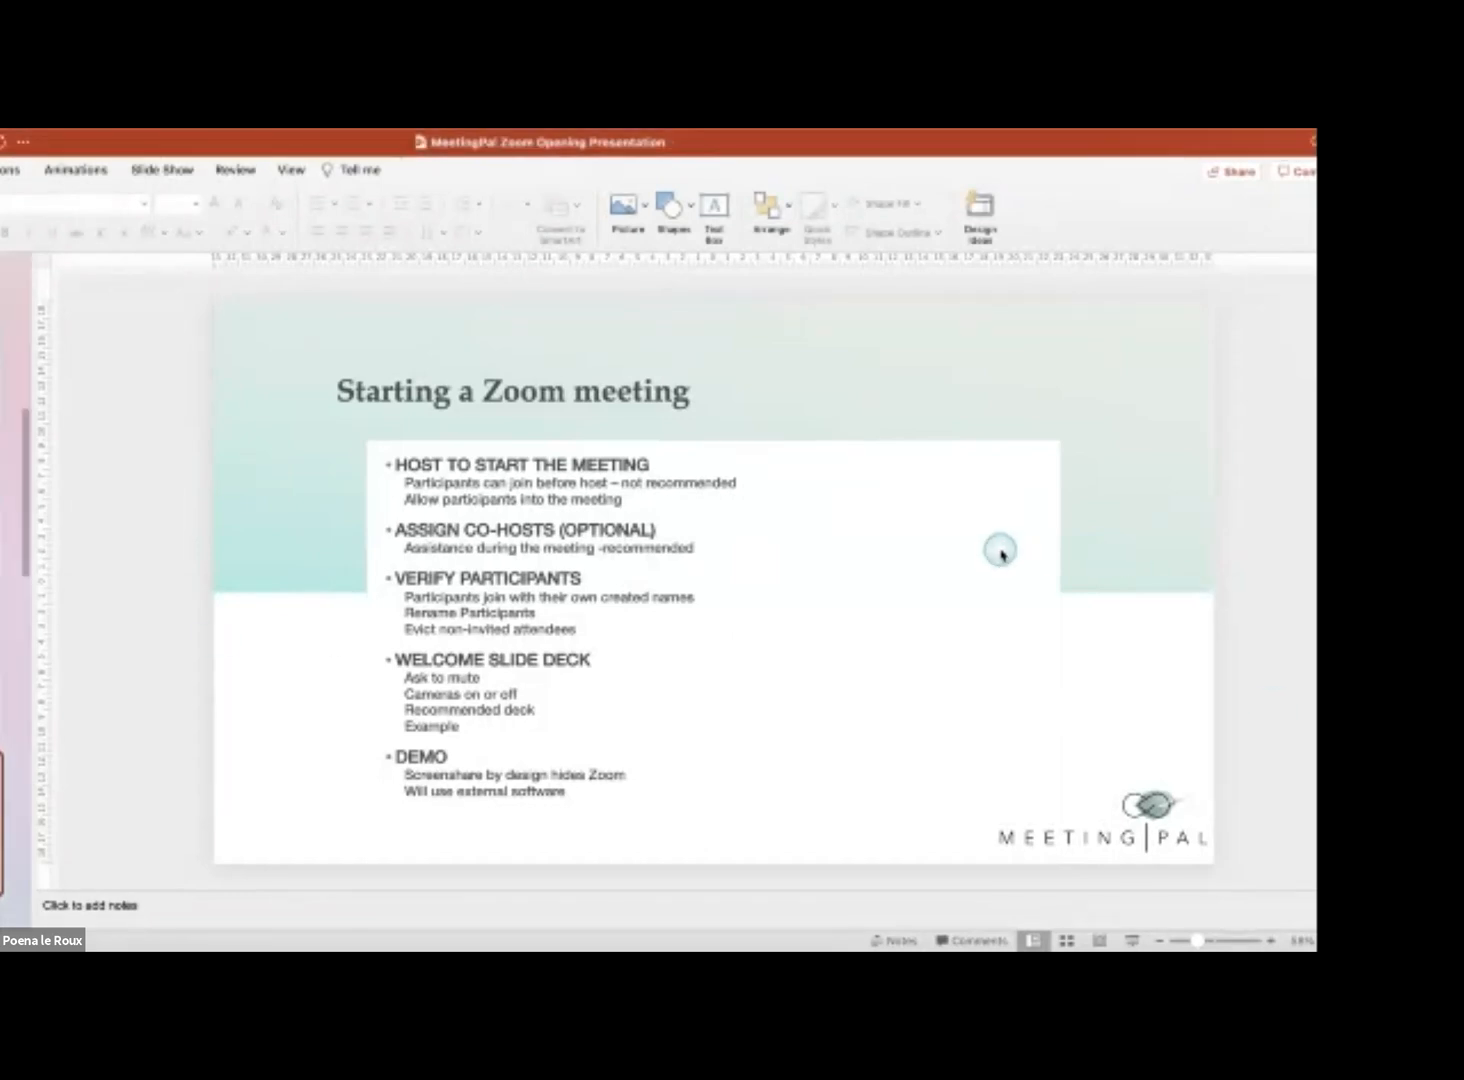
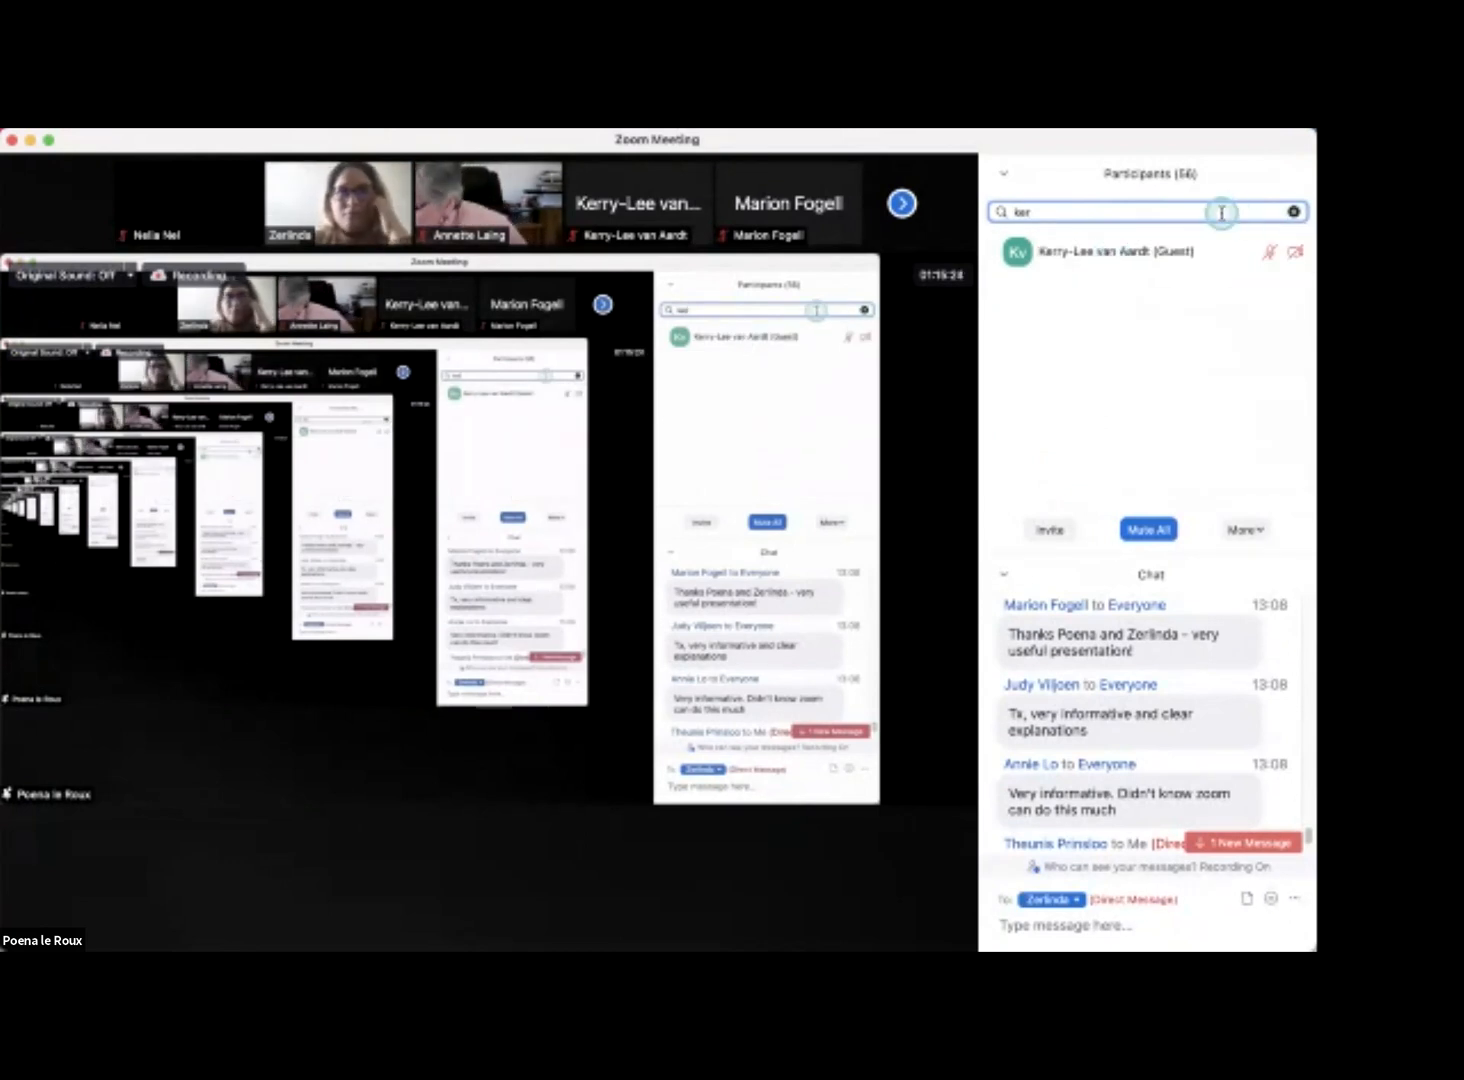
Make the guest found with the "ker" search a co-host and clear the participant search.
left_click(1294, 253)
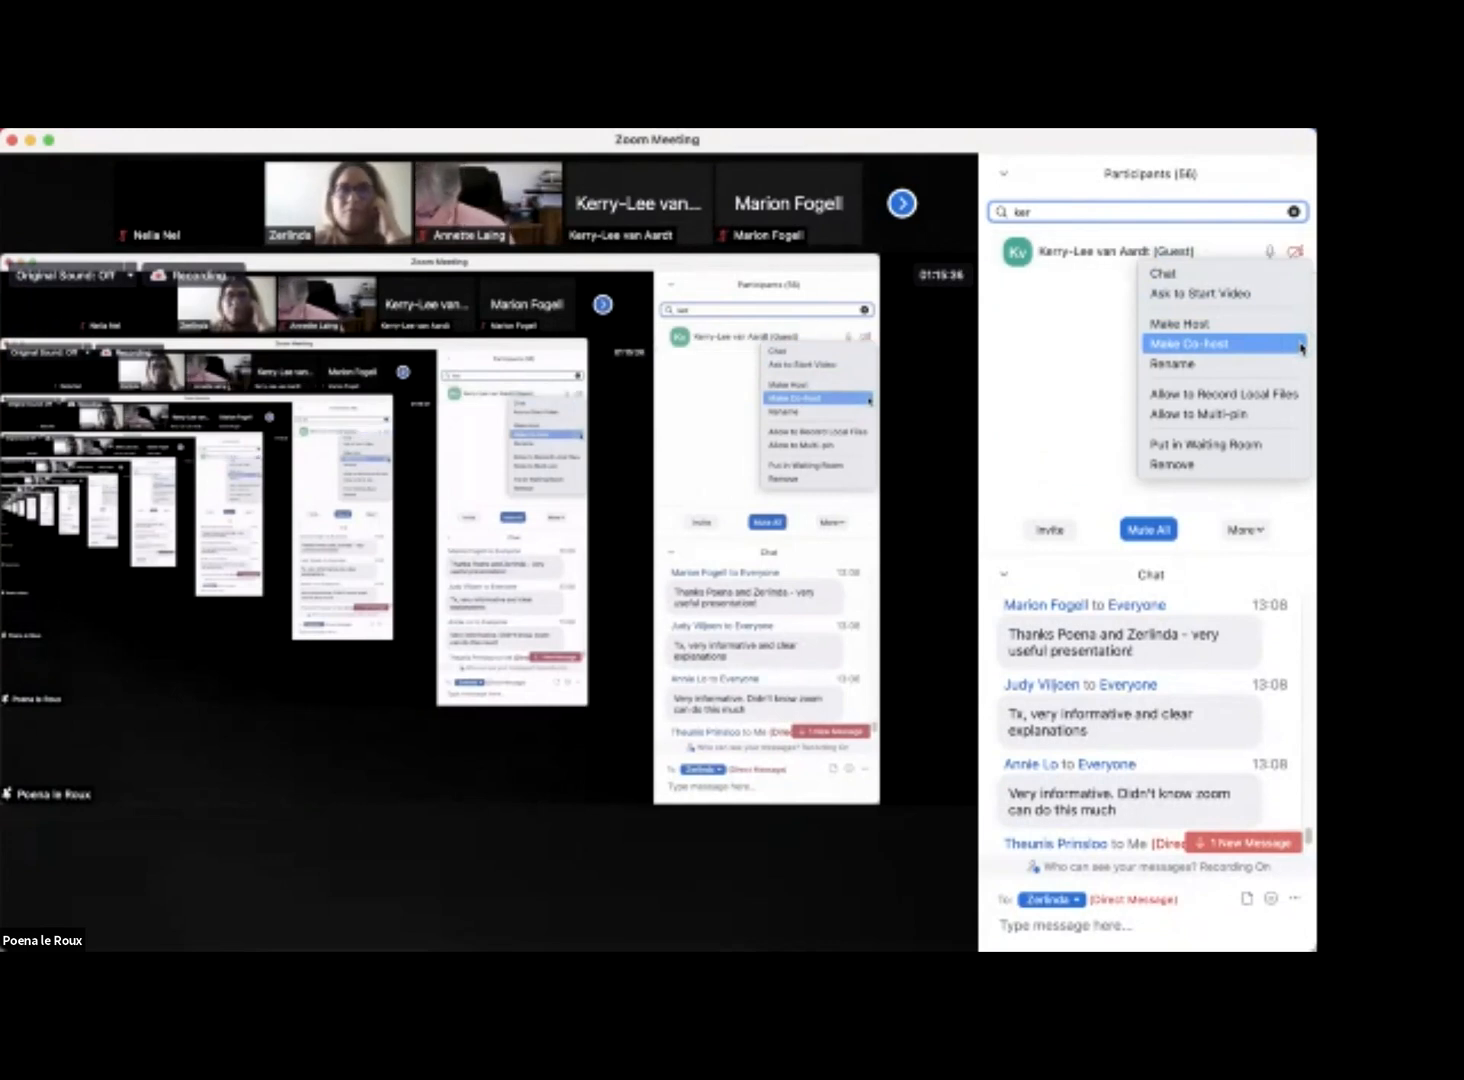
left_click(1301, 344)
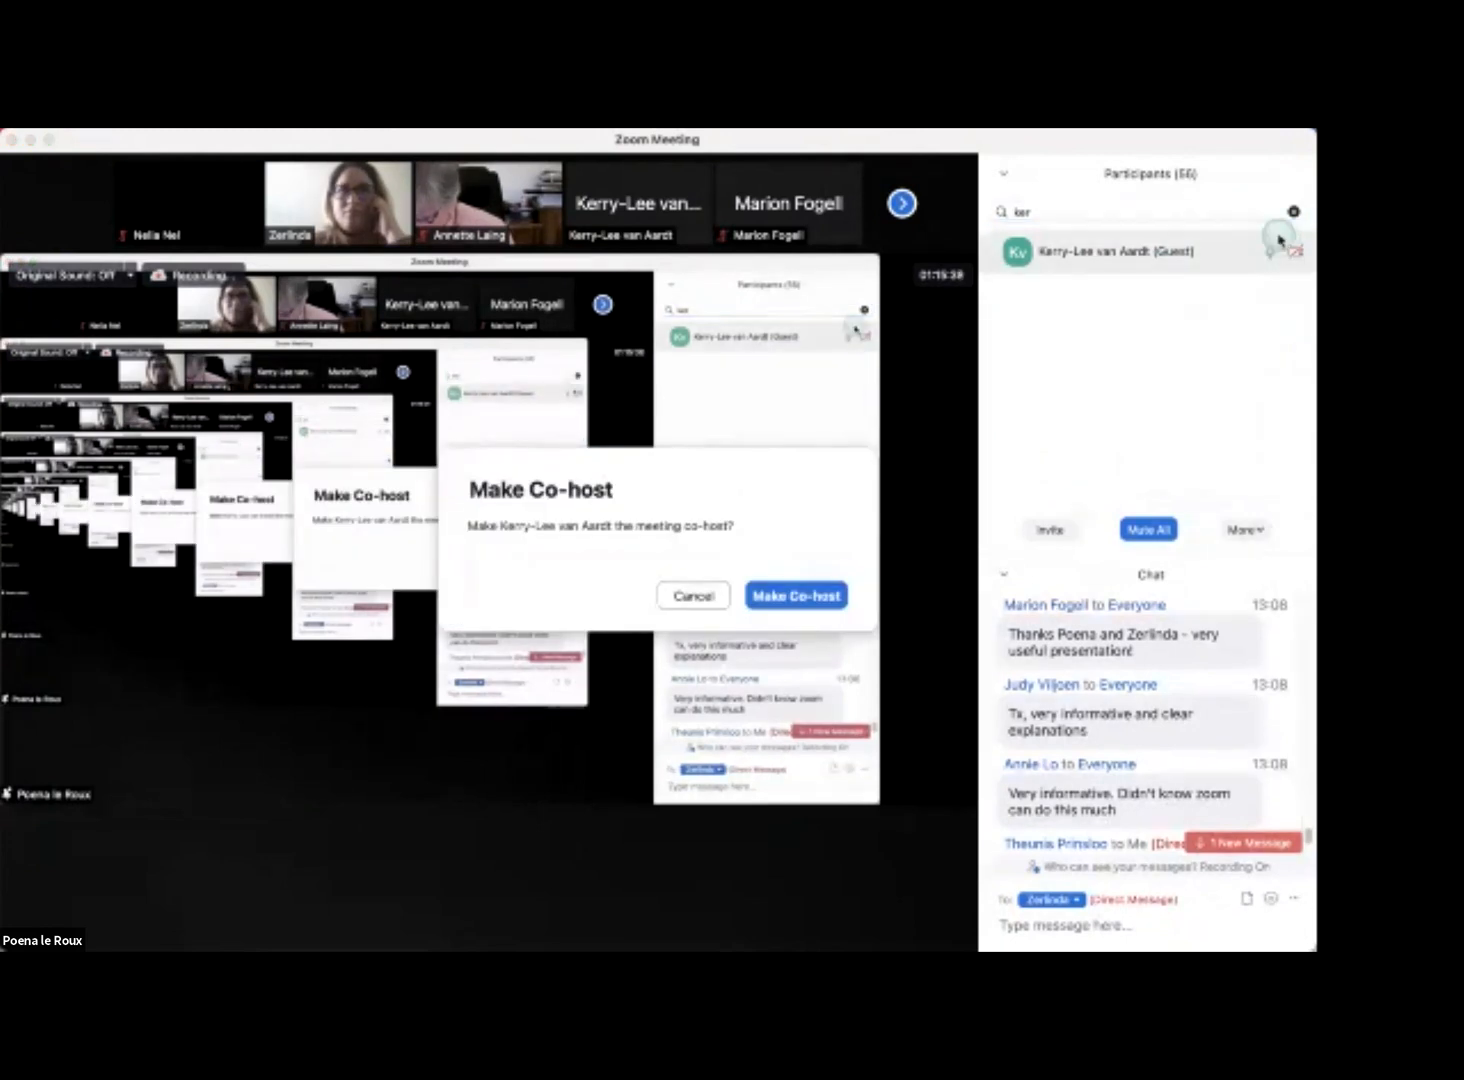
left_click(826, 598)
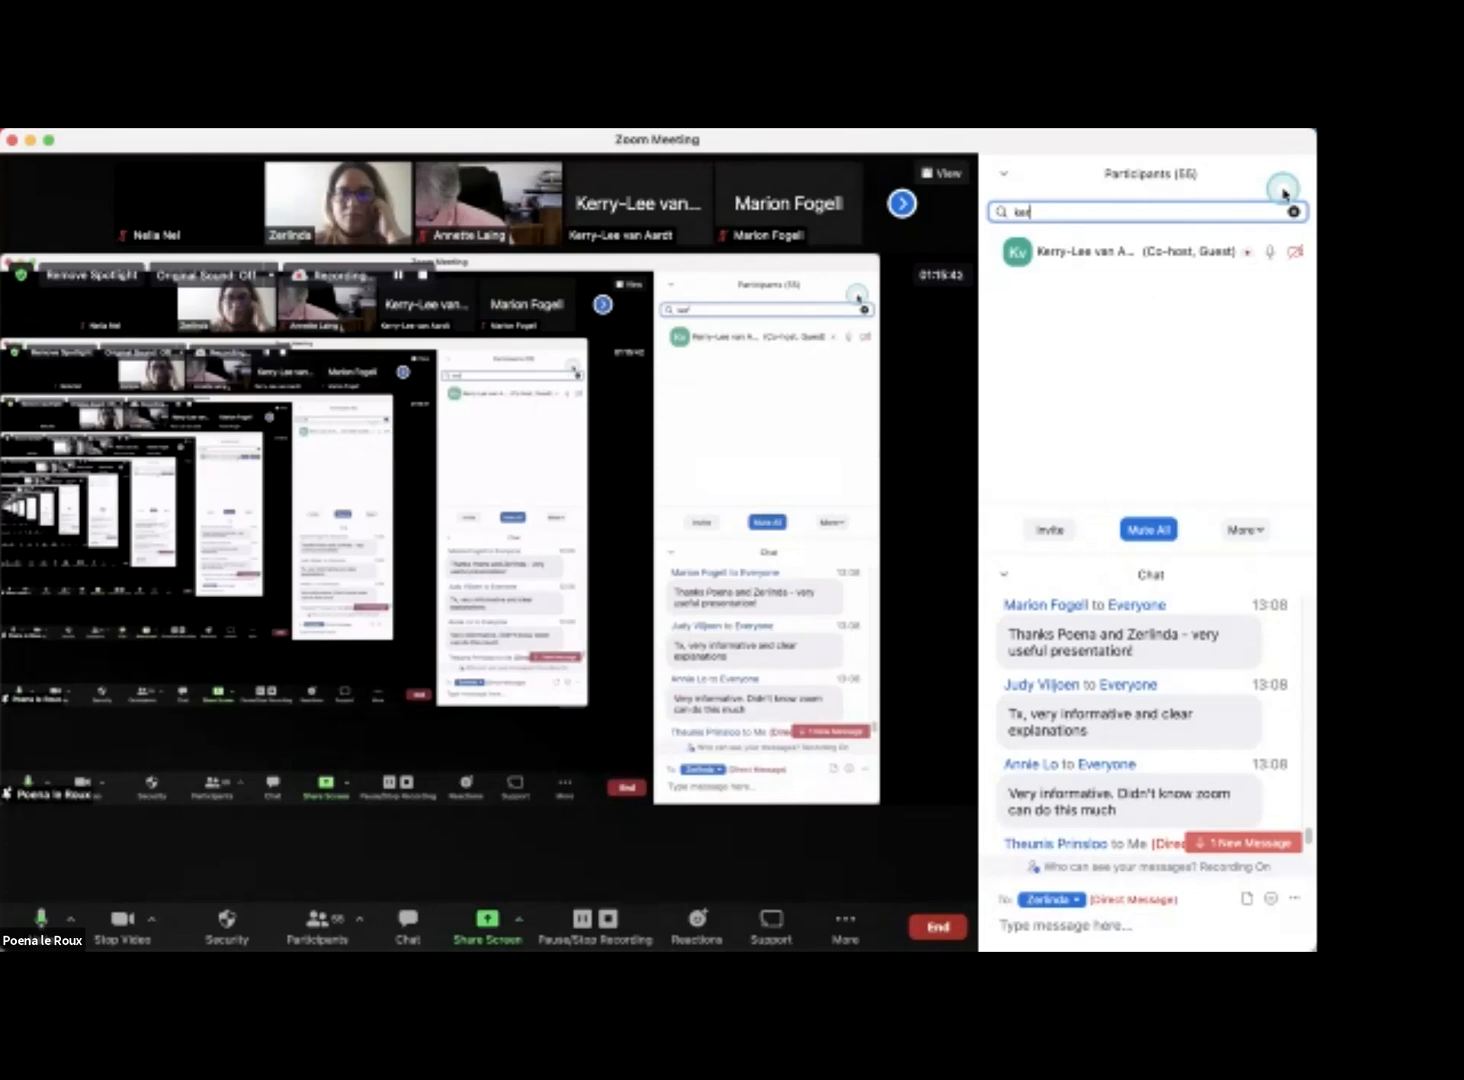
left_click(1294, 213)
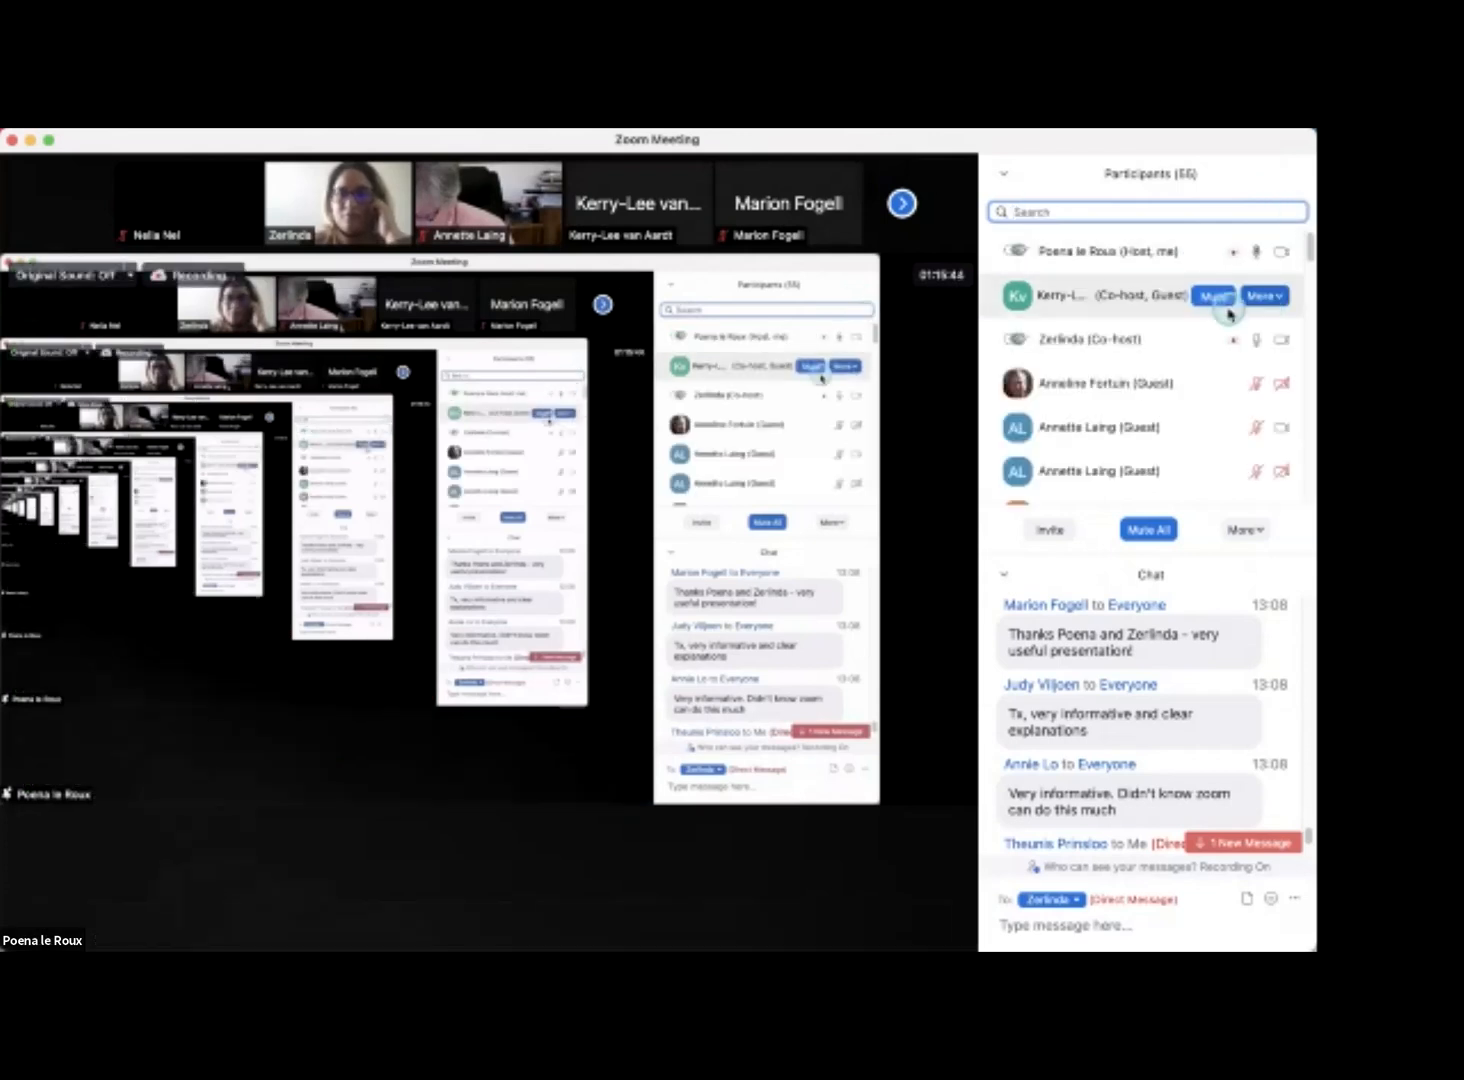
Check the co-hosts in the participants list and withdraw the guest's co-host permission.
scroll(1088, 390, "down", 1)
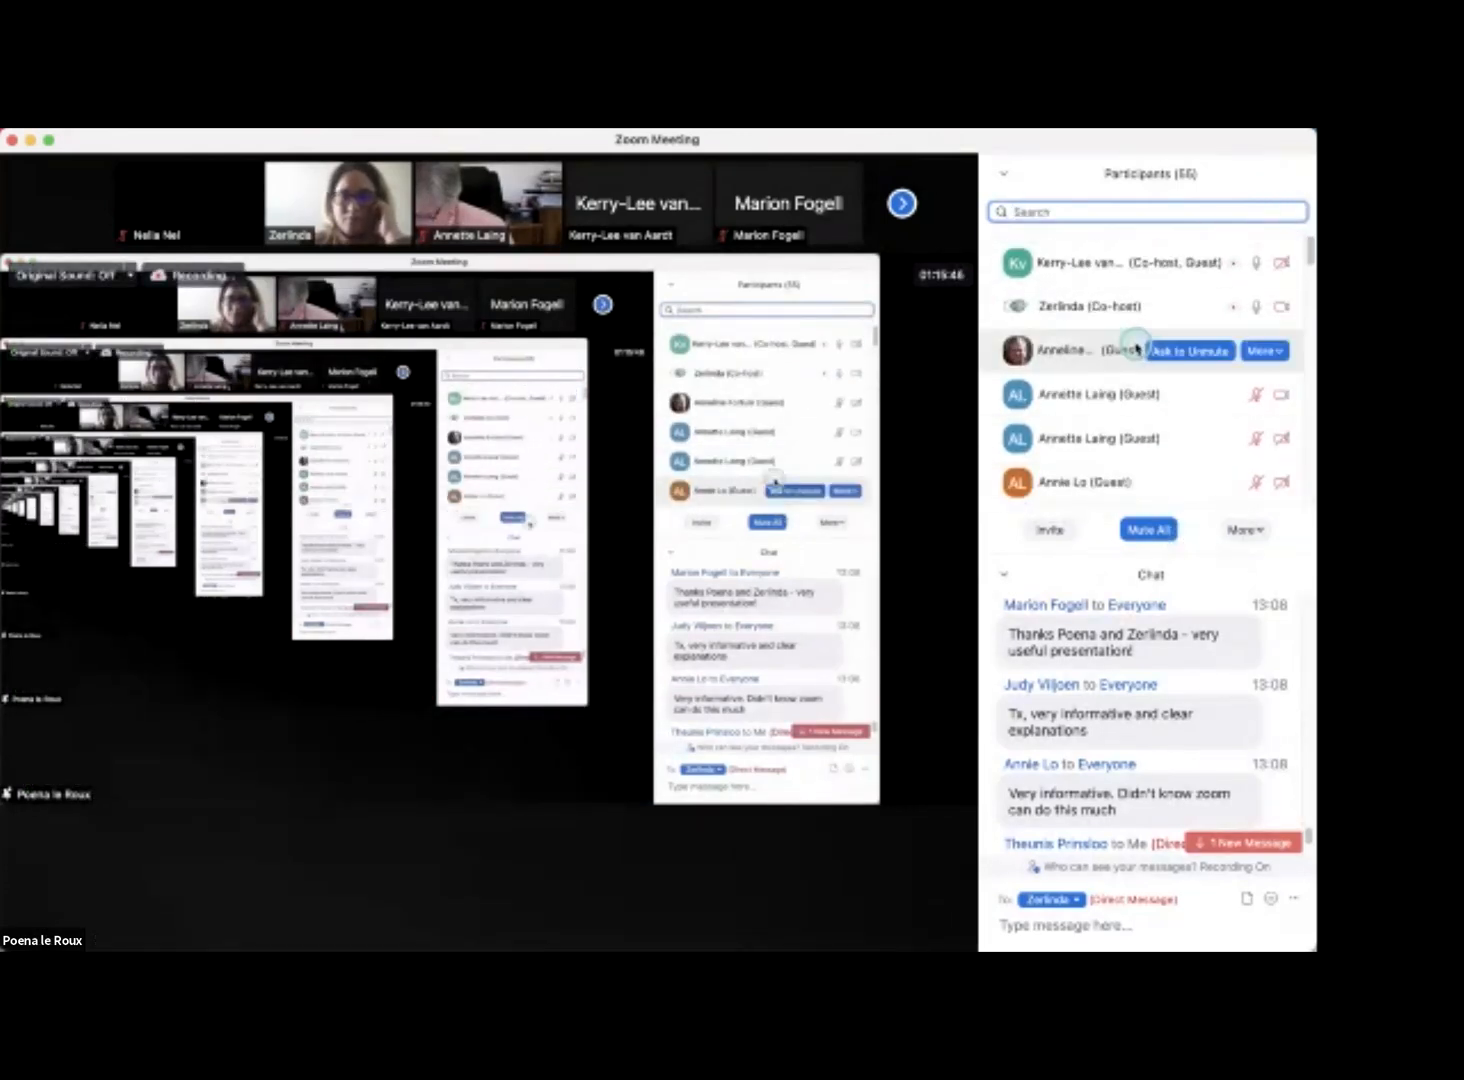
scroll(1128, 290, "up", 1)
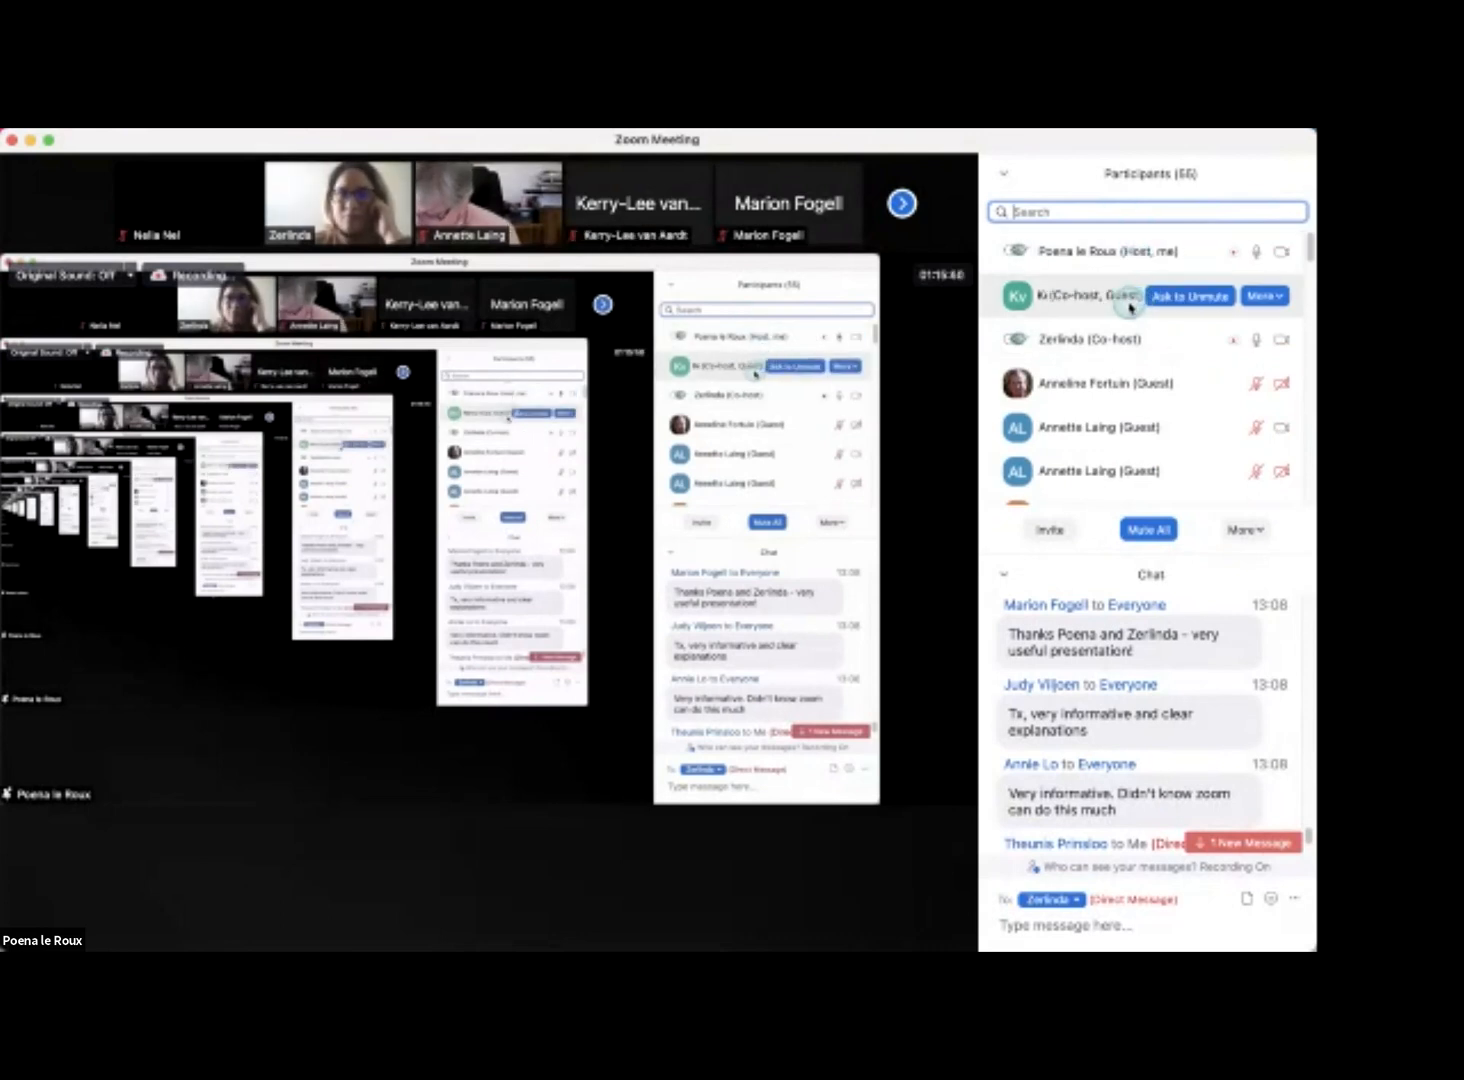
mouse_move(1116, 342)
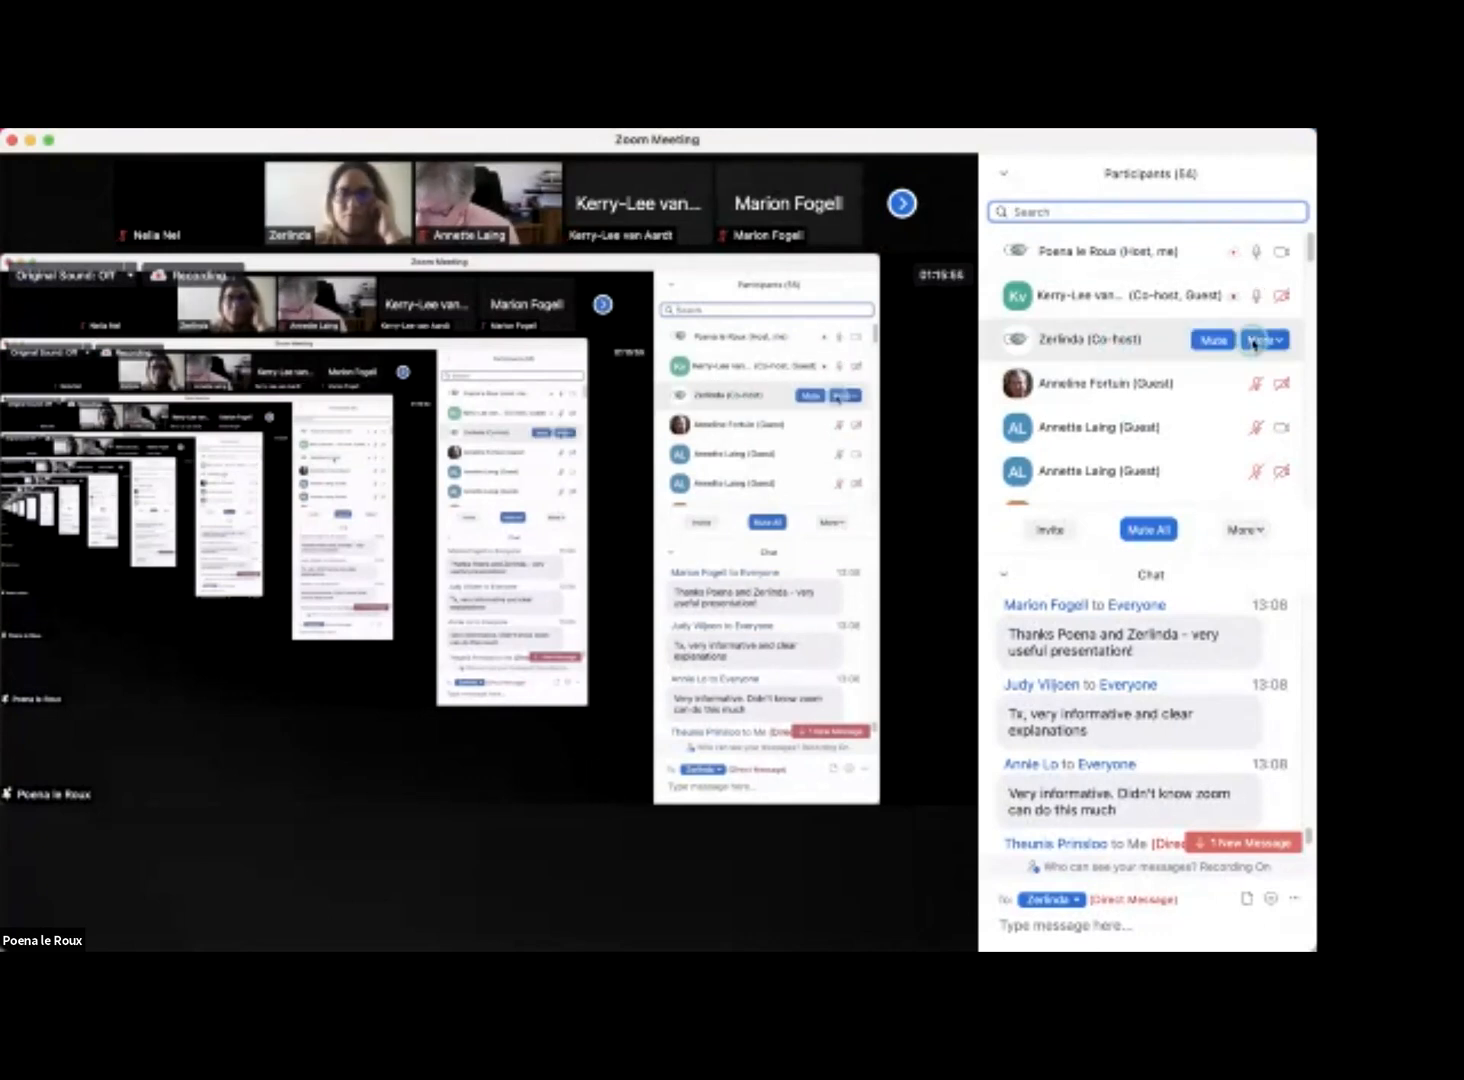
left_click(1284, 299)
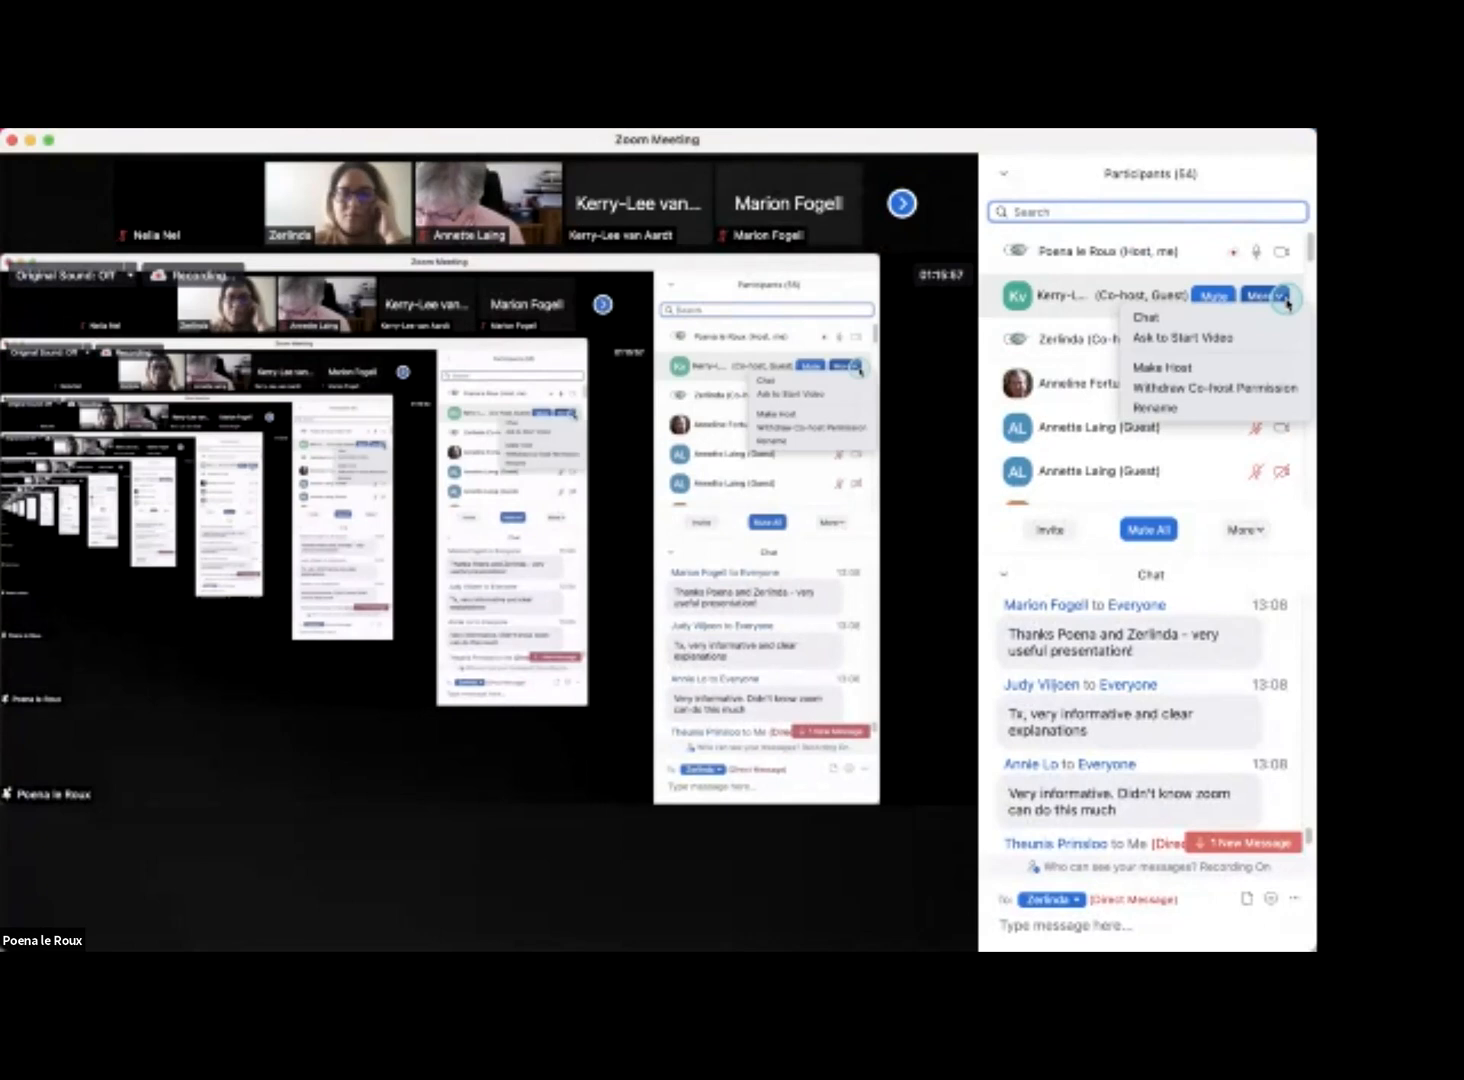
left_click(1272, 387)
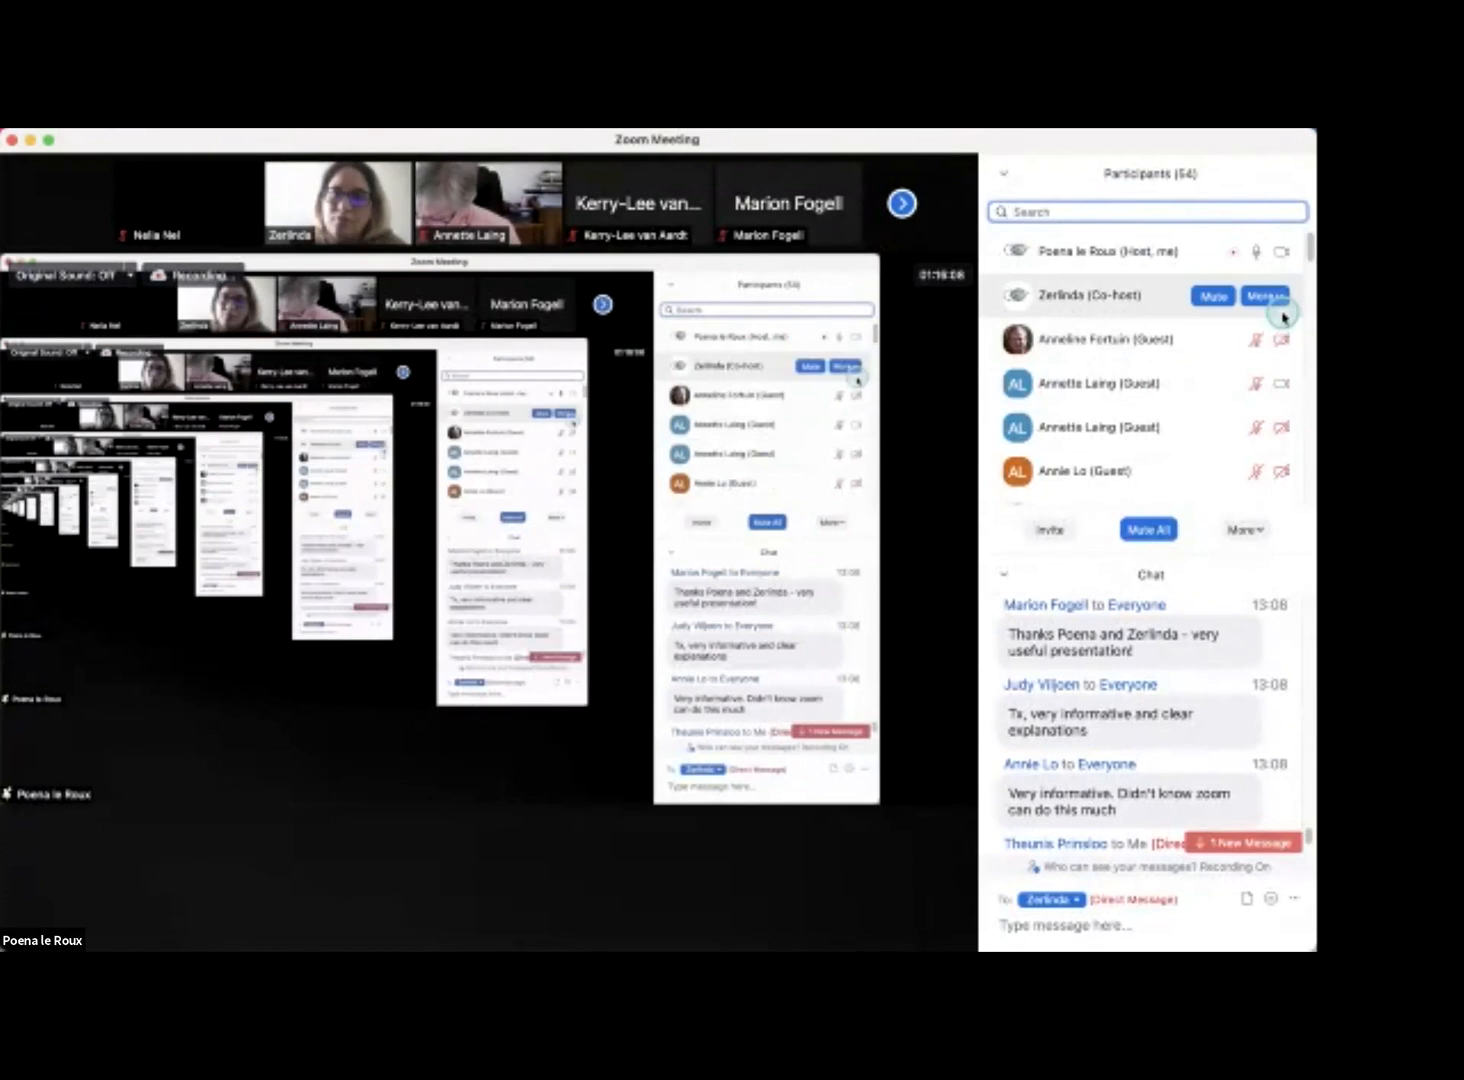
View the management options available for the remaining co-host.
left_click(1266, 296)
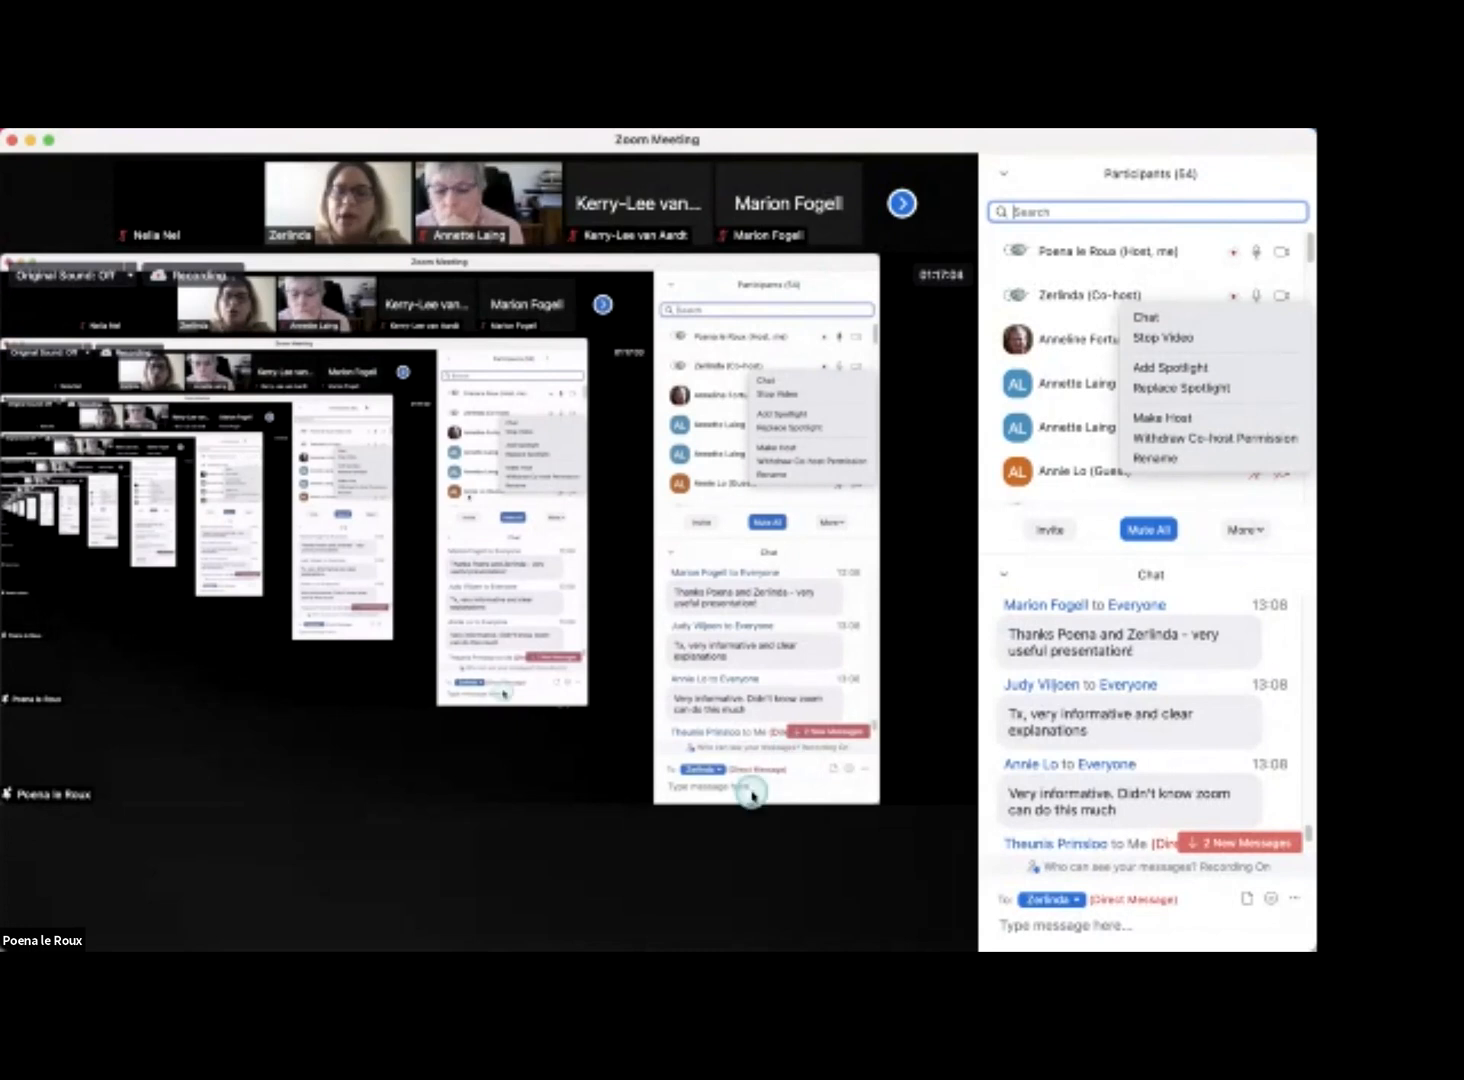
left_click(575, 881)
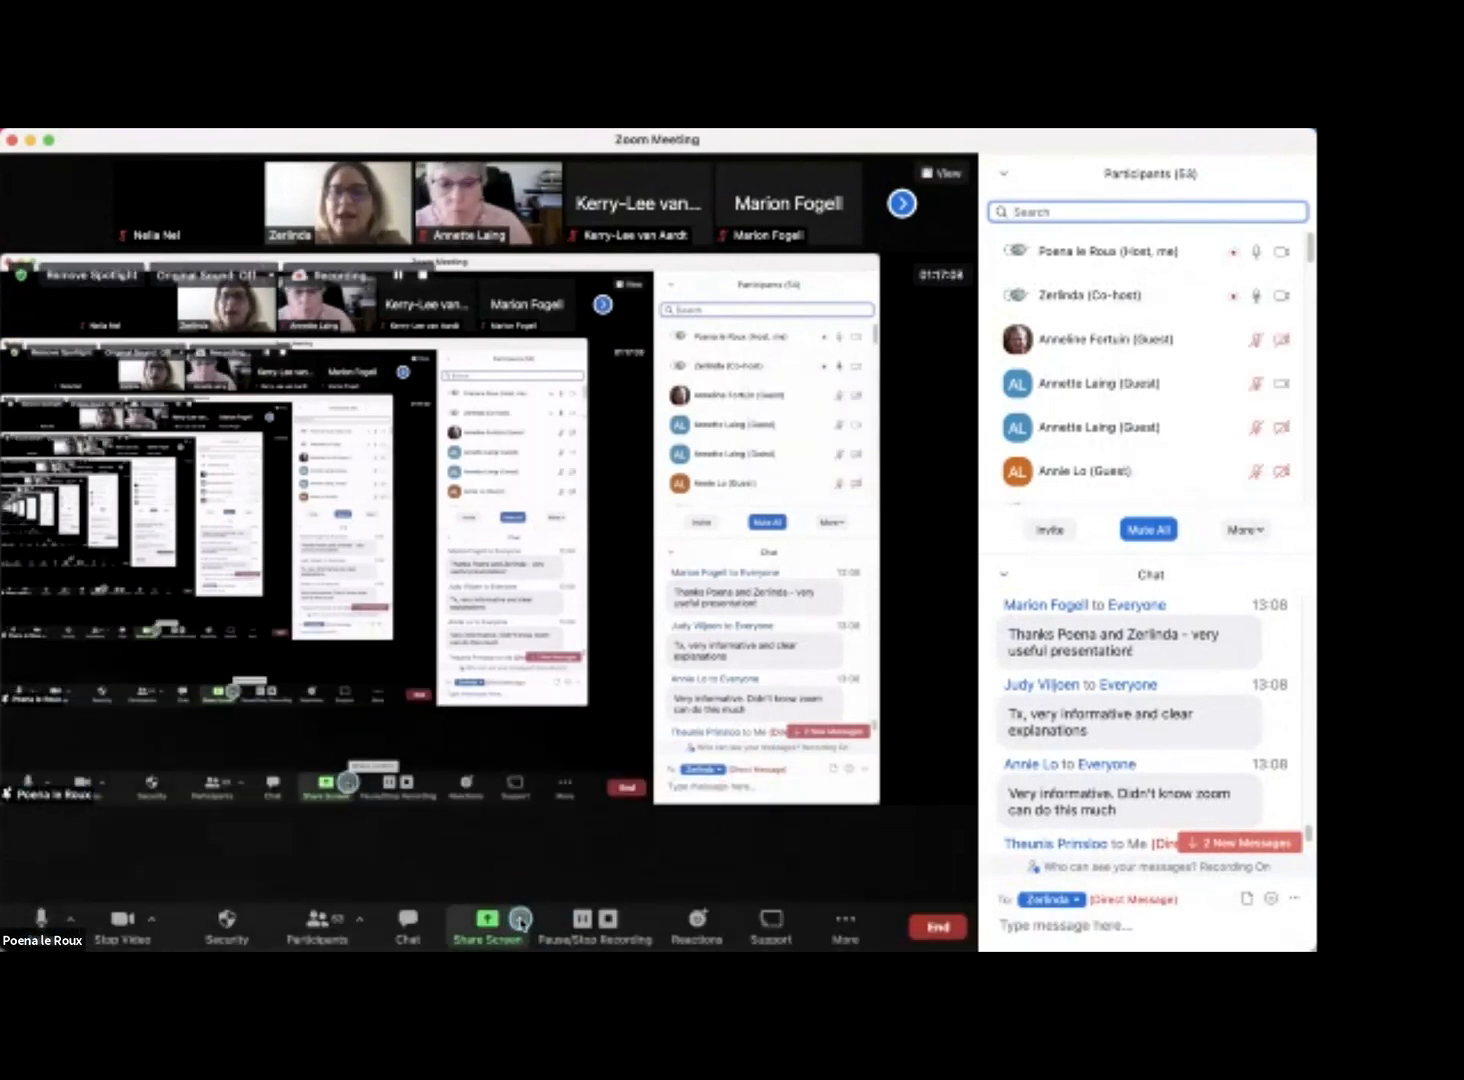
Review who can share in the Advanced Sharing Options and close them.
left_click(519, 918)
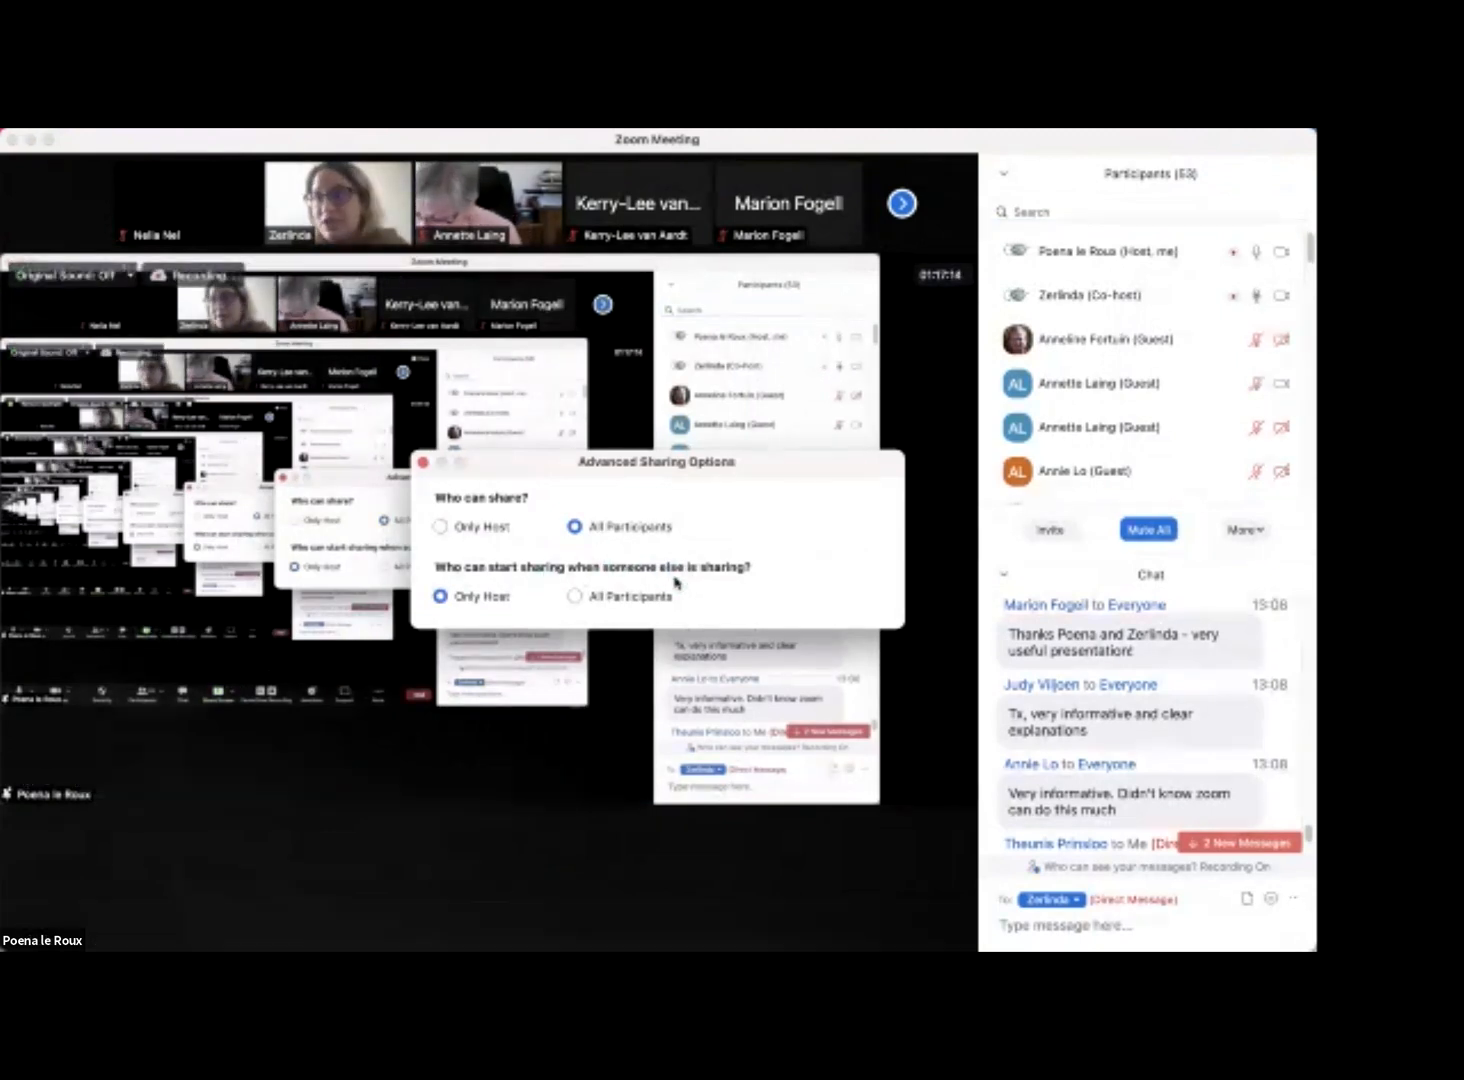
left_click(673, 575)
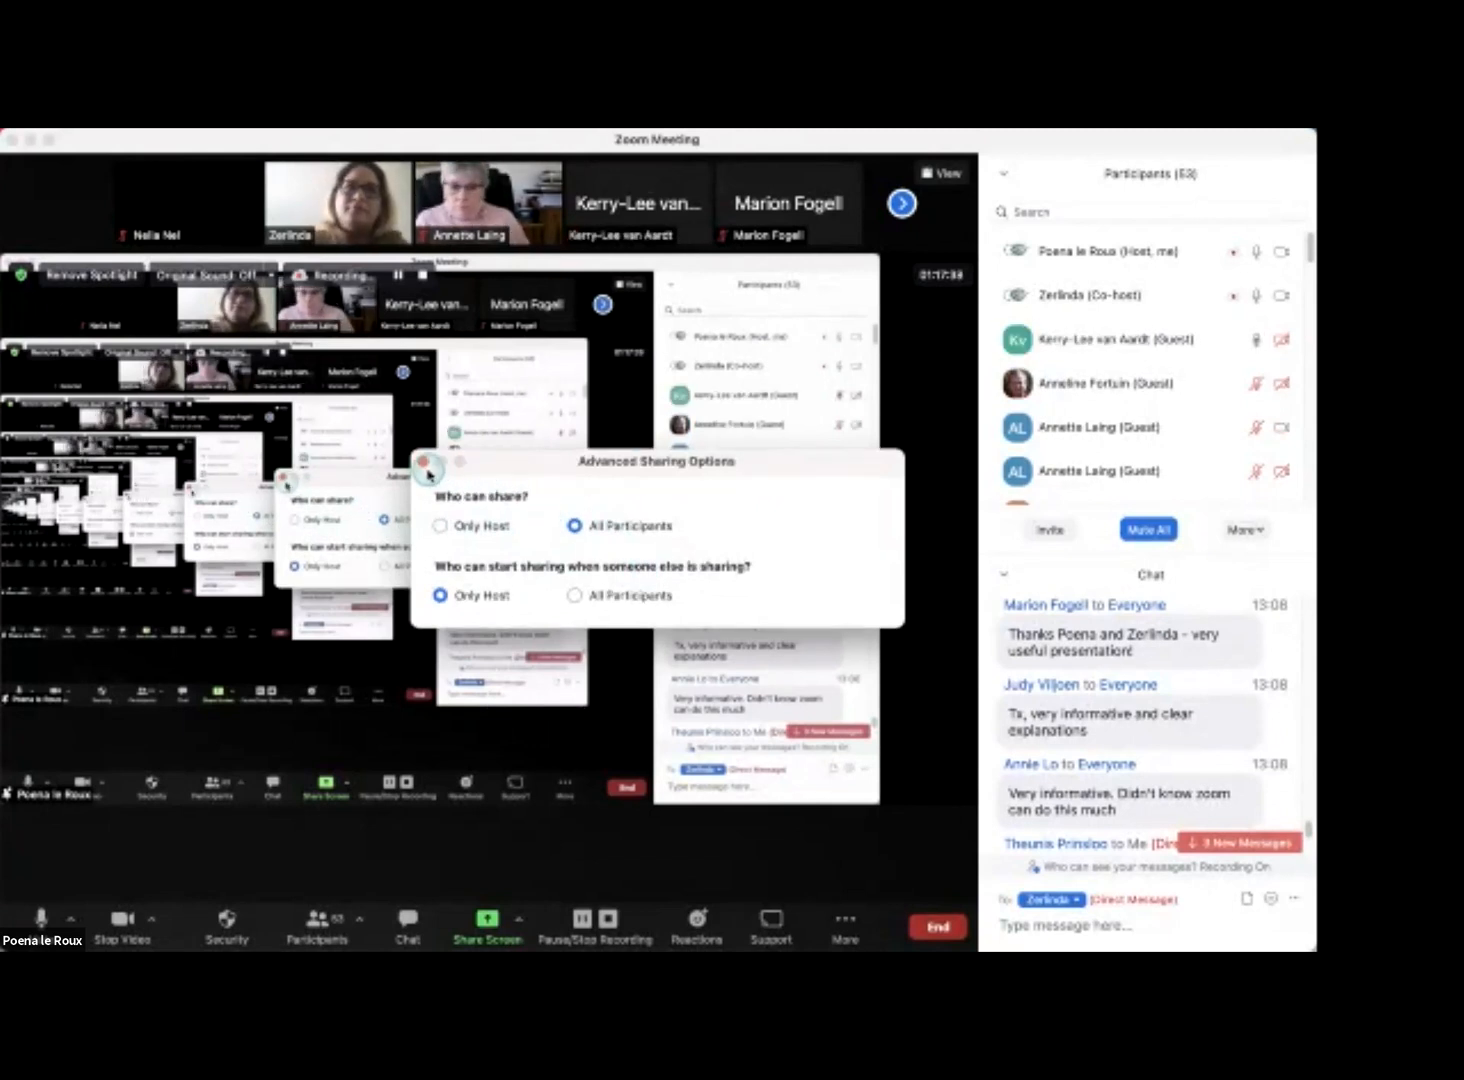
left_click(424, 462)
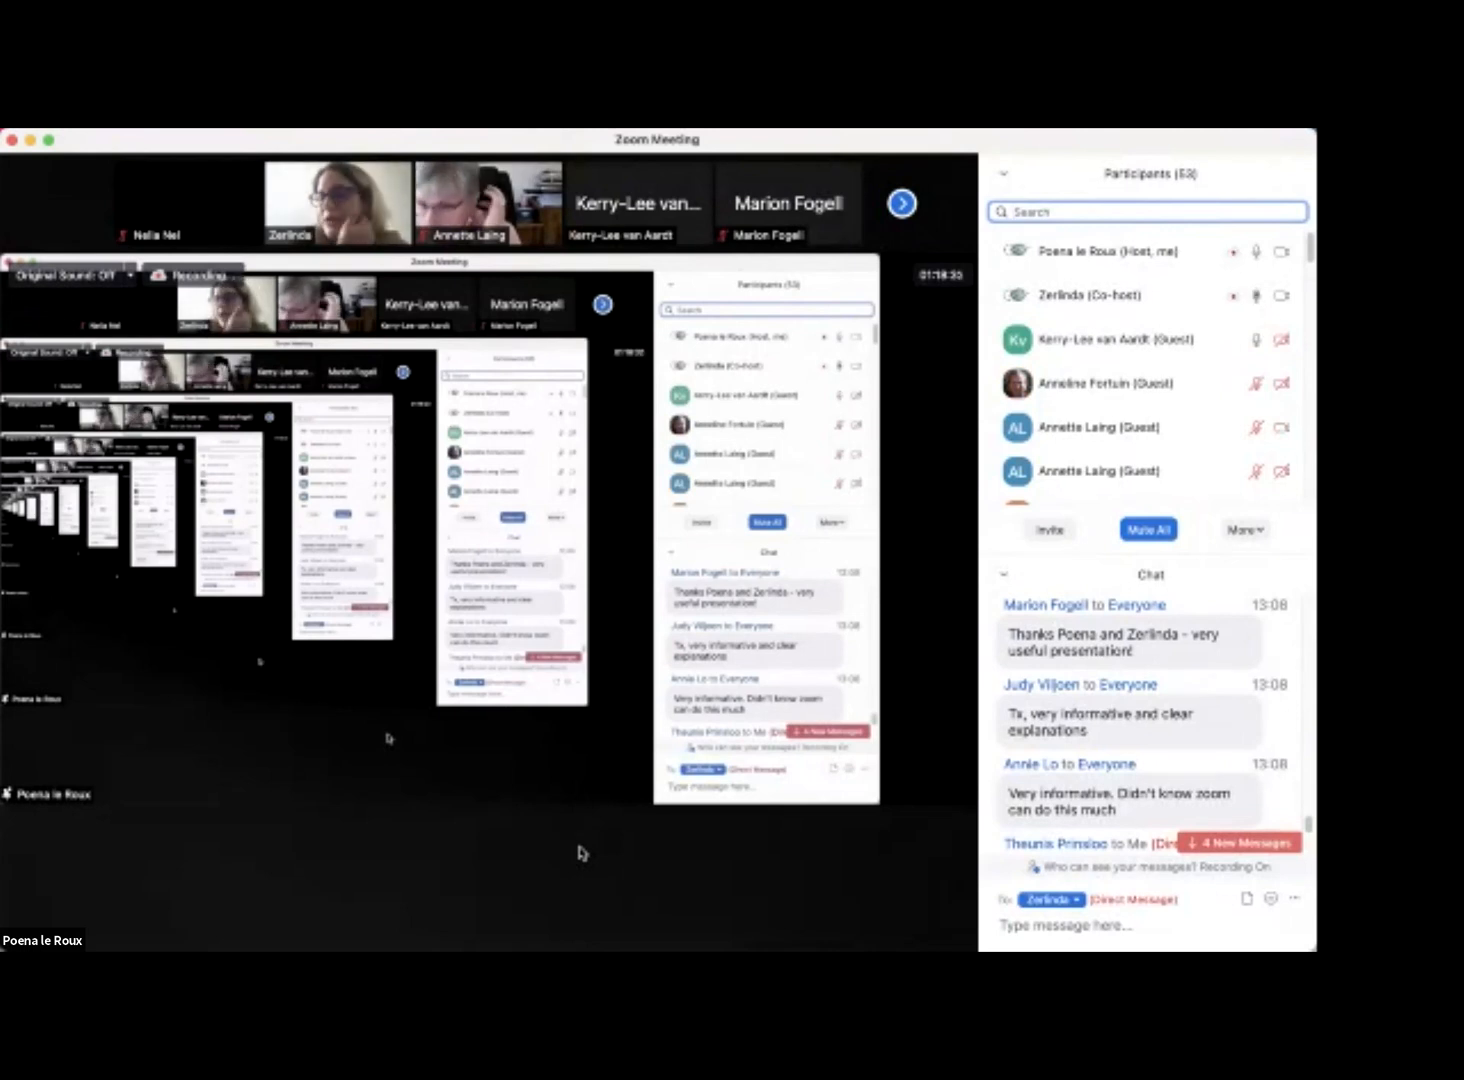
Switch from the Zoom meeting to the opening presentation at the "Zoom vs Teams" slide.
left_click(738, 927)
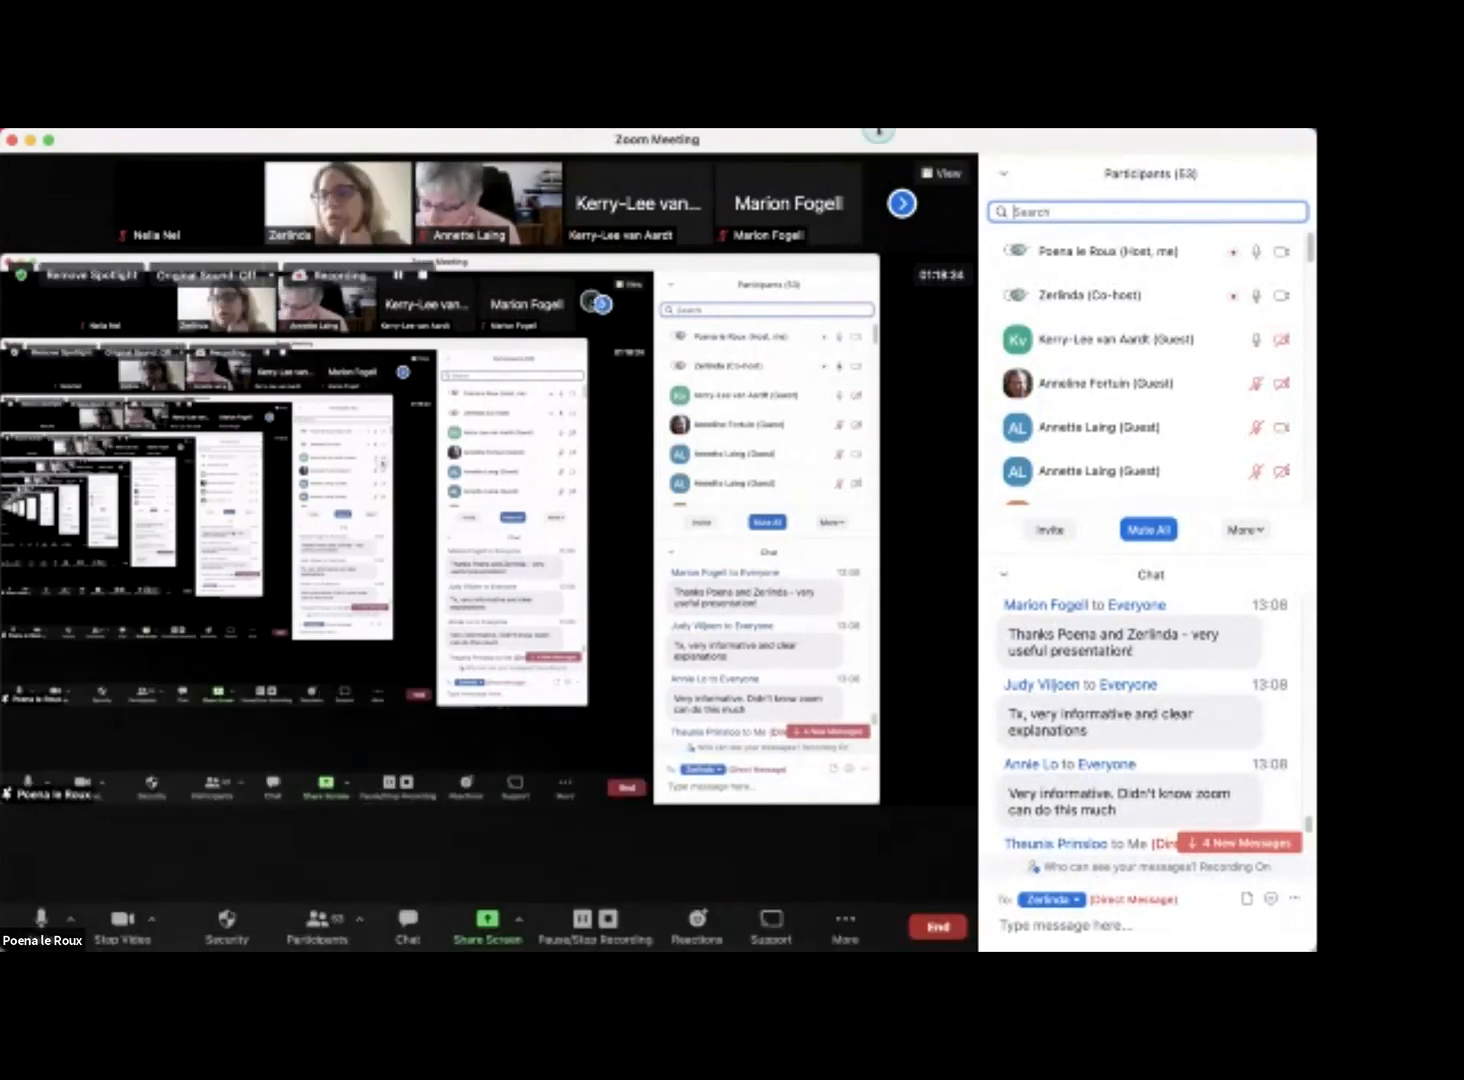
left_click_drag(768, 150, 0, 150)
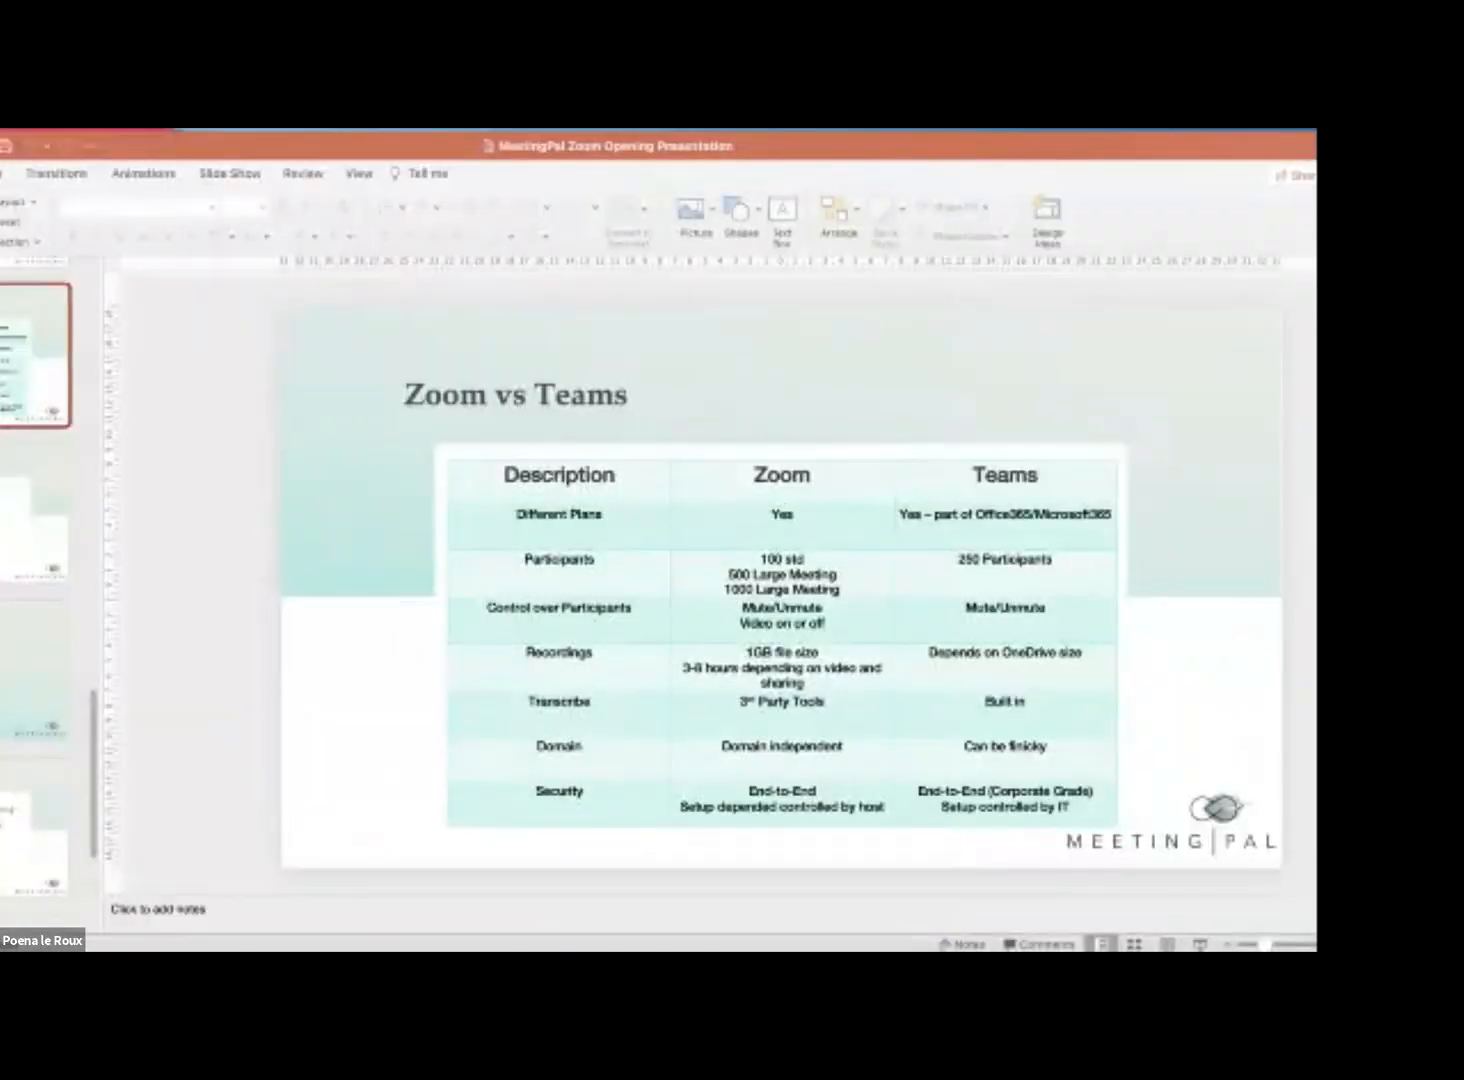